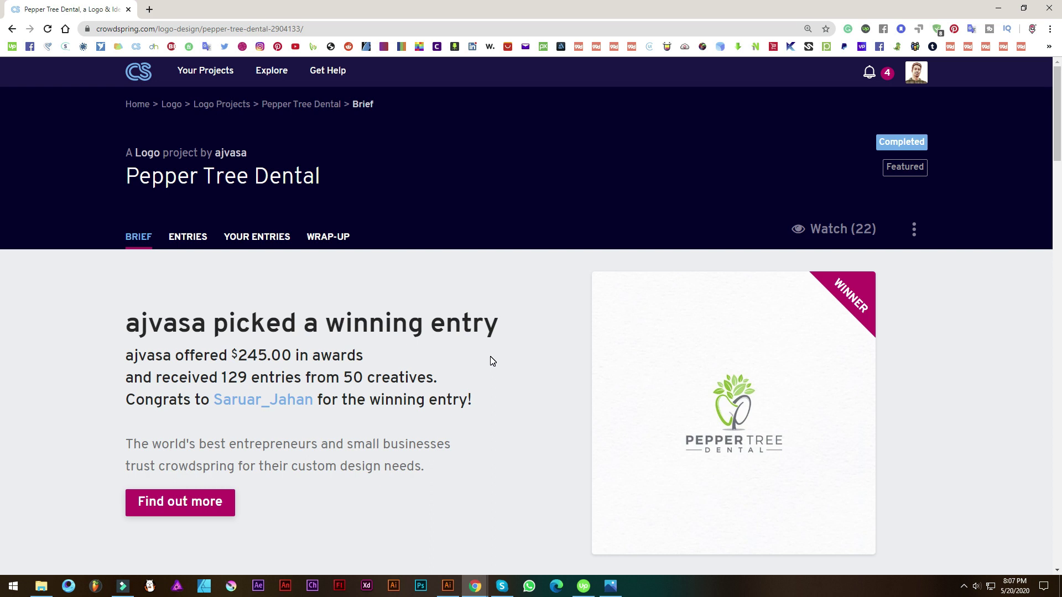
Step: Find the logo text "Pepper Tree Dental" in the project brief and copy it
scroll(553, 359, down, 2)
scroll(604, 349, up, 2)
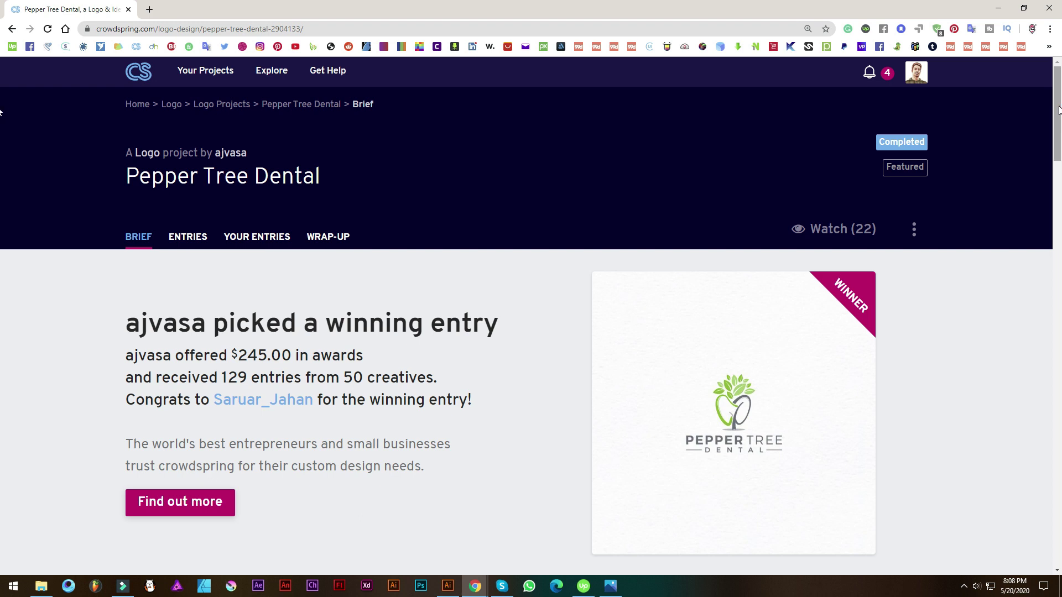
drag(1058, 99, 1052, 385)
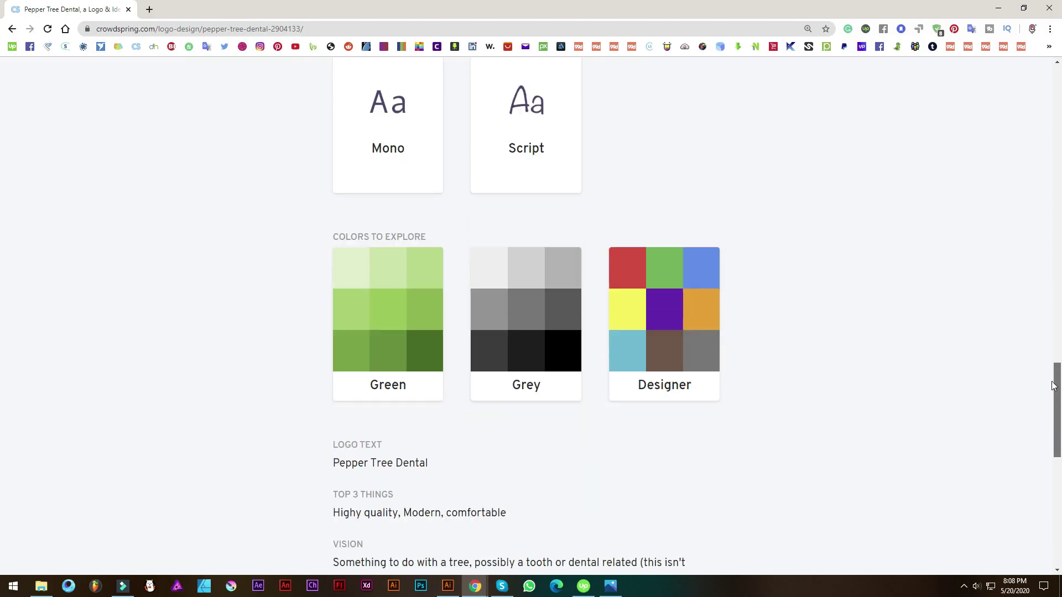
drag(1053, 385, 1034, 459)
triple_click(398, 211)
drag(459, 210, 435, 211)
click(463, 219)
Step: Switch to Illustrator and create a 1000 x 1000 px RGB document
click(447, 586)
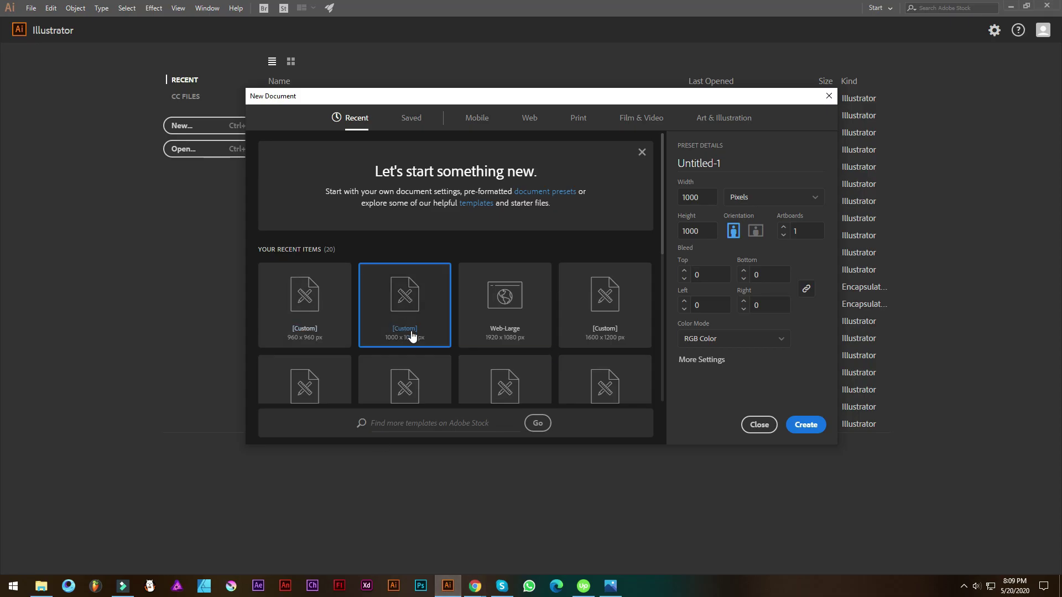
double_click(703, 198)
double_click(706, 231)
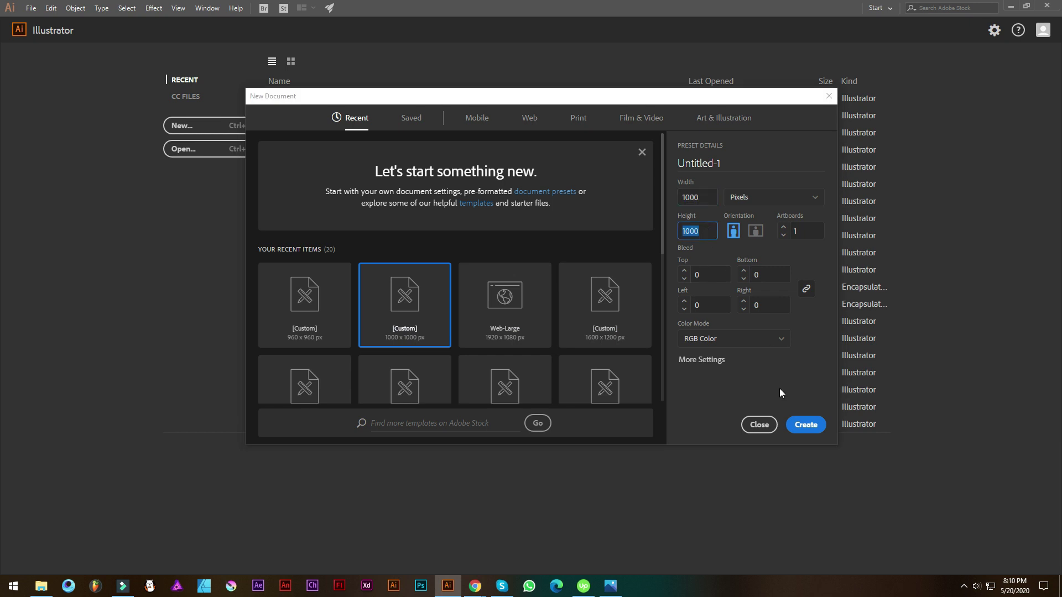
click(805, 425)
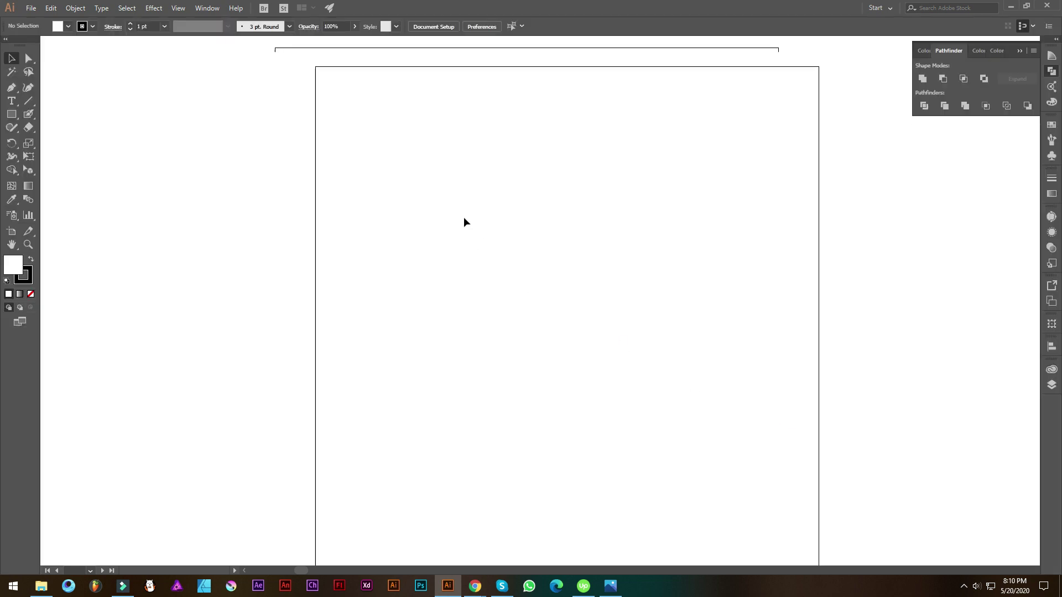
Step: Paste the "Pepper Tree Dental" text onto the artboard and enlarge it to about 491 px wide
drag(627, 330, 542, 359)
drag(627, 433, 559, 376)
drag(574, 339, 557, 307)
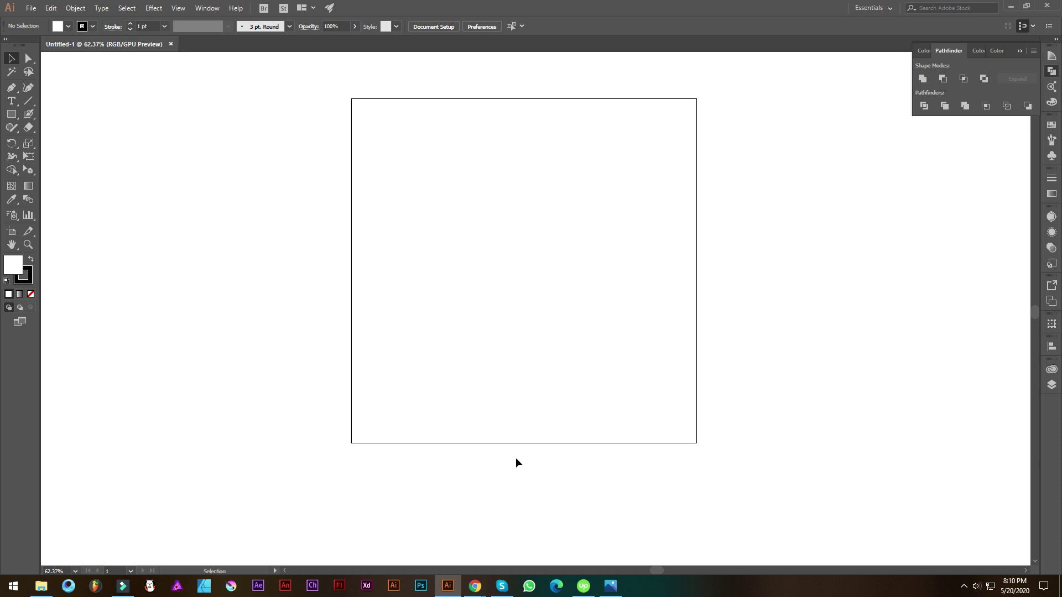
drag(564, 490, 548, 465)
scroll(553, 464, down, 1)
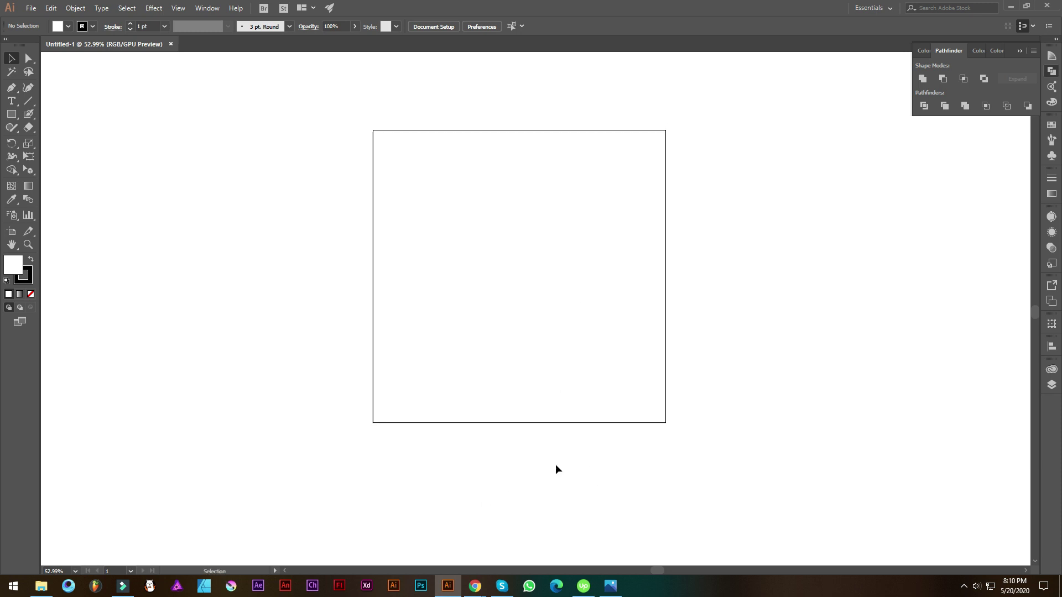
key(ctrl+v)
drag(547, 318, 606, 373)
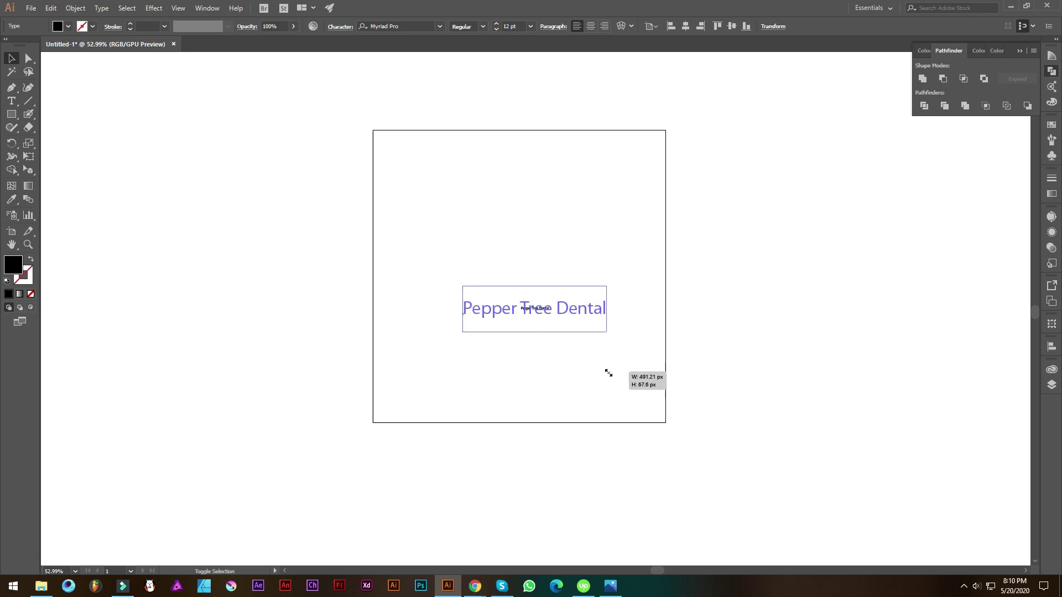
click(559, 391)
Step: Duplicate the "Pepper Tree Dental" text straight down to just below the artboard
scroll(539, 343, down, 1)
drag(525, 238, 519, 425)
drag(527, 238, 520, 260)
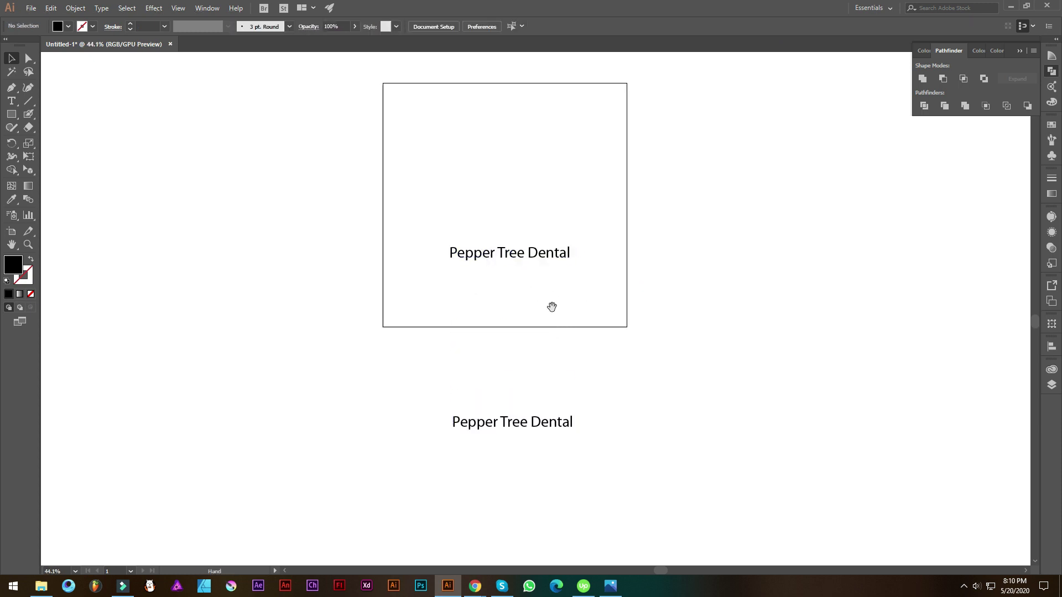
scroll(543, 334, up, 1)
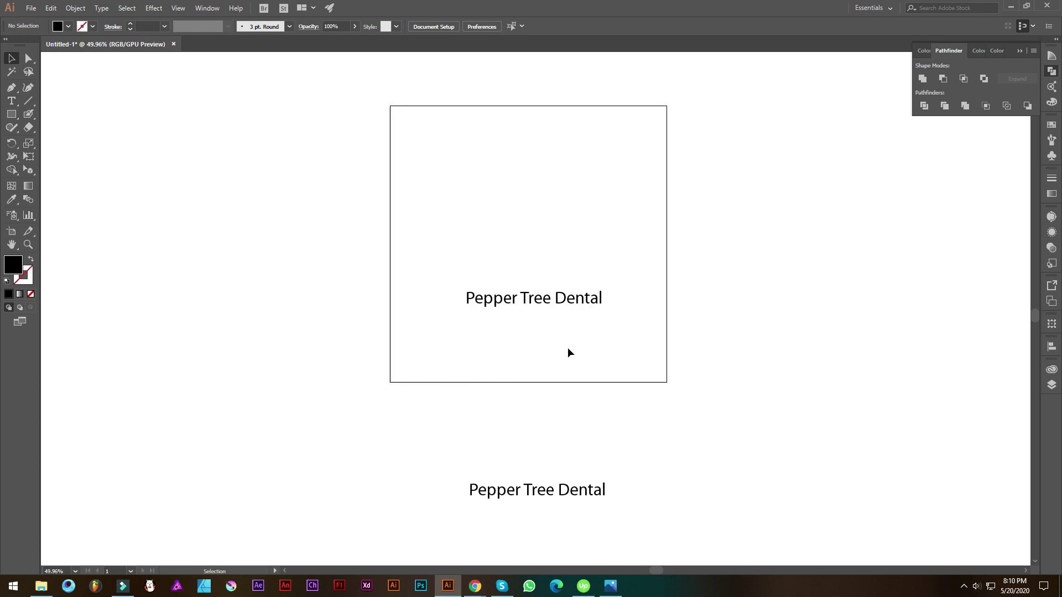
scroll(545, 332, down, 1)
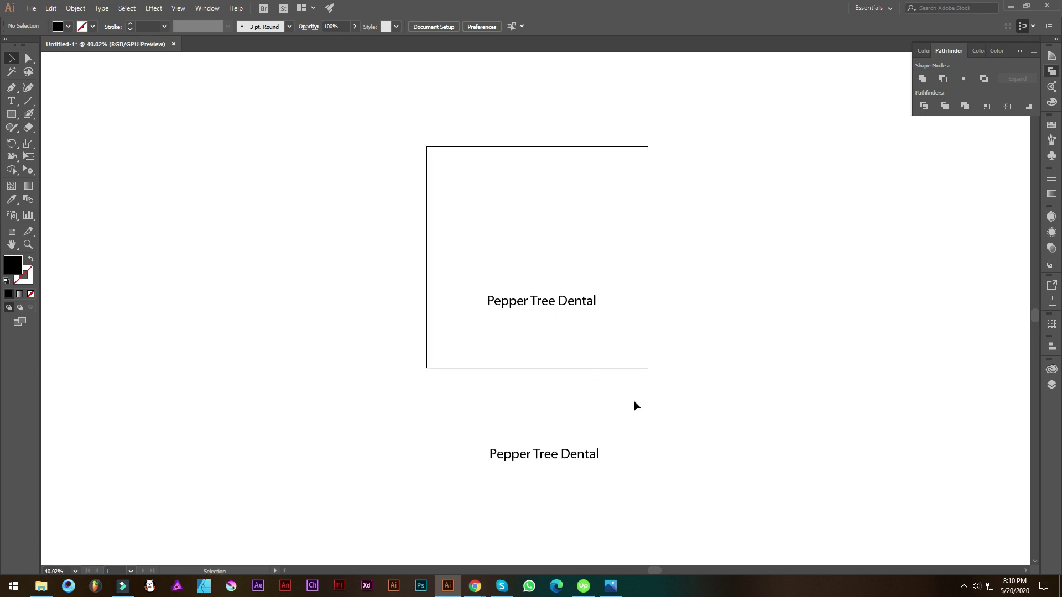
drag(592, 339, 551, 367)
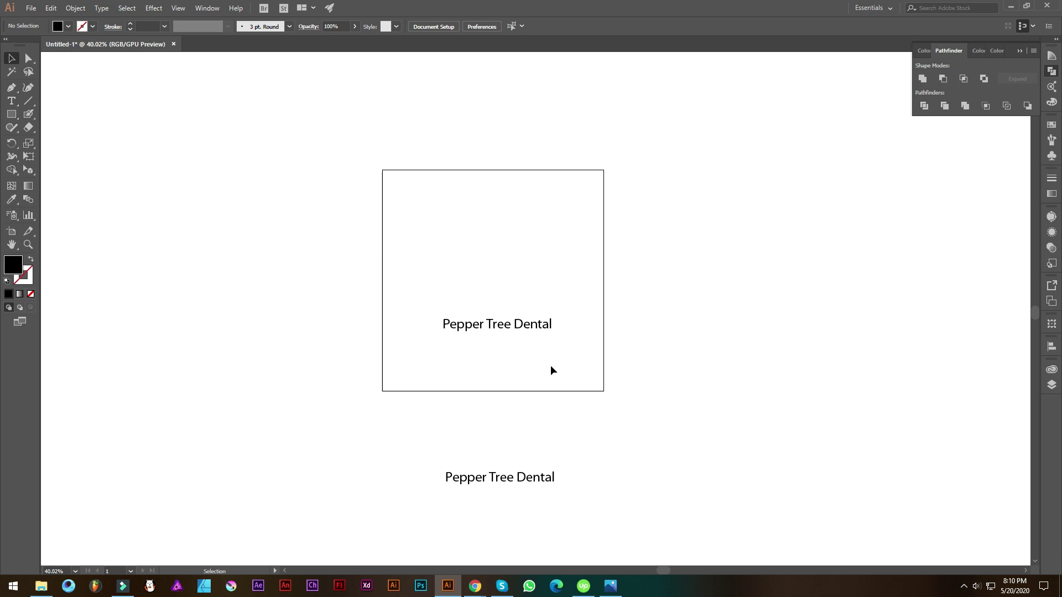
Step: Switch to Chrome and capture the Green, Grey and Designer palettes under Colors to Explore as a screenshot
click(475, 586)
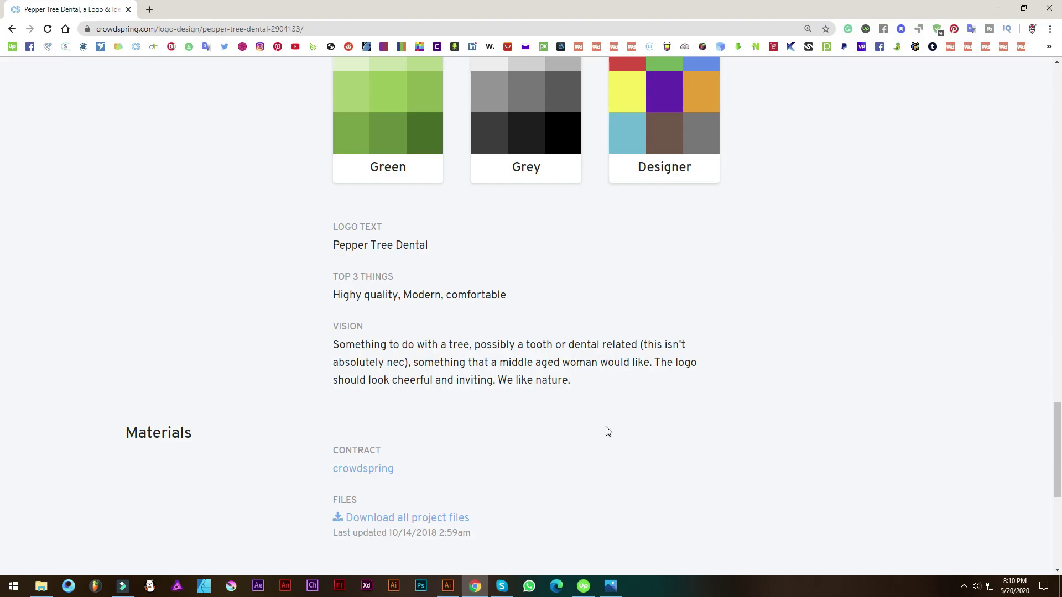
scroll(562, 290, down, 6)
scroll(573, 207, up, 8)
scroll(717, 301, down, 2)
scroll(719, 341, up, 1)
scroll(697, 347, up, 1)
scroll(754, 363, down, 1)
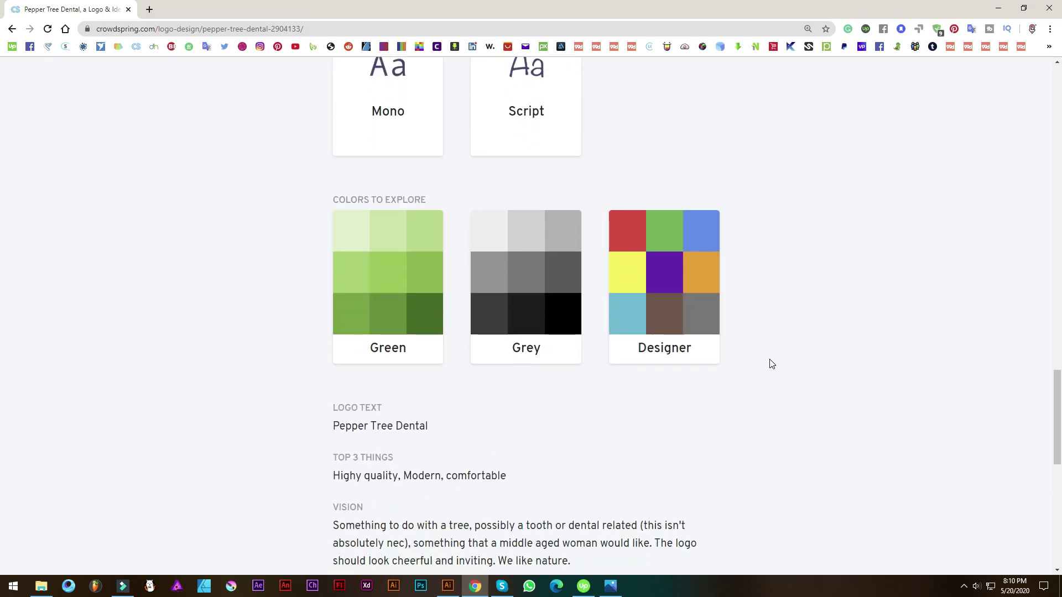
key(Print)
drag(288, 163, 731, 383)
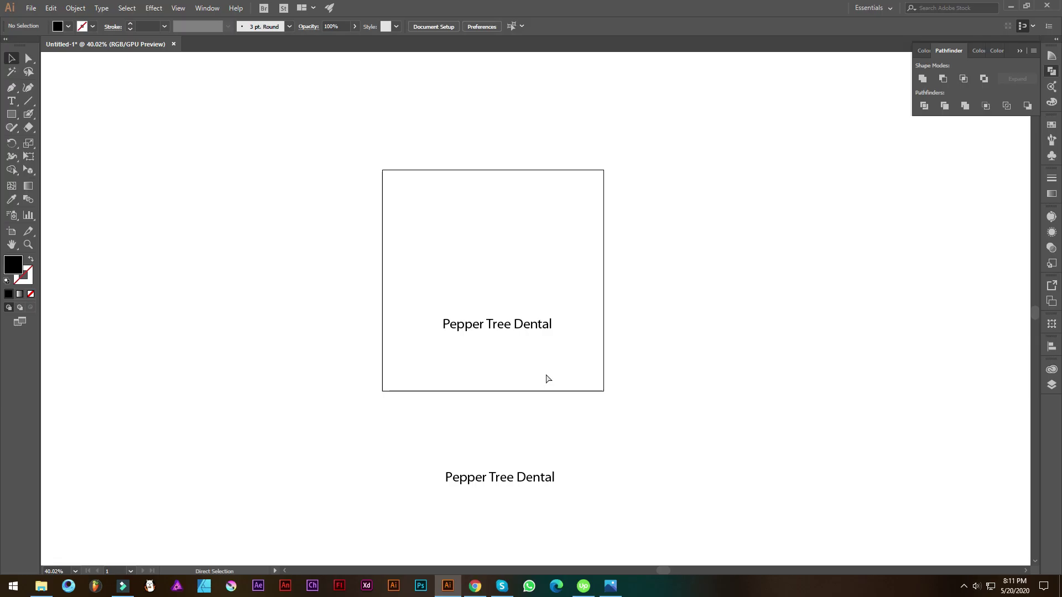
Step: Paste the color palette screenshot into the Illustrator document and place it beside the artboard's upper left edge
key(ctrl+v)
drag(545, 303, 286, 212)
click(343, 288)
Step: Switch to Chrome, download all project files from the brief's Materials section and open the zip archive
click(475, 585)
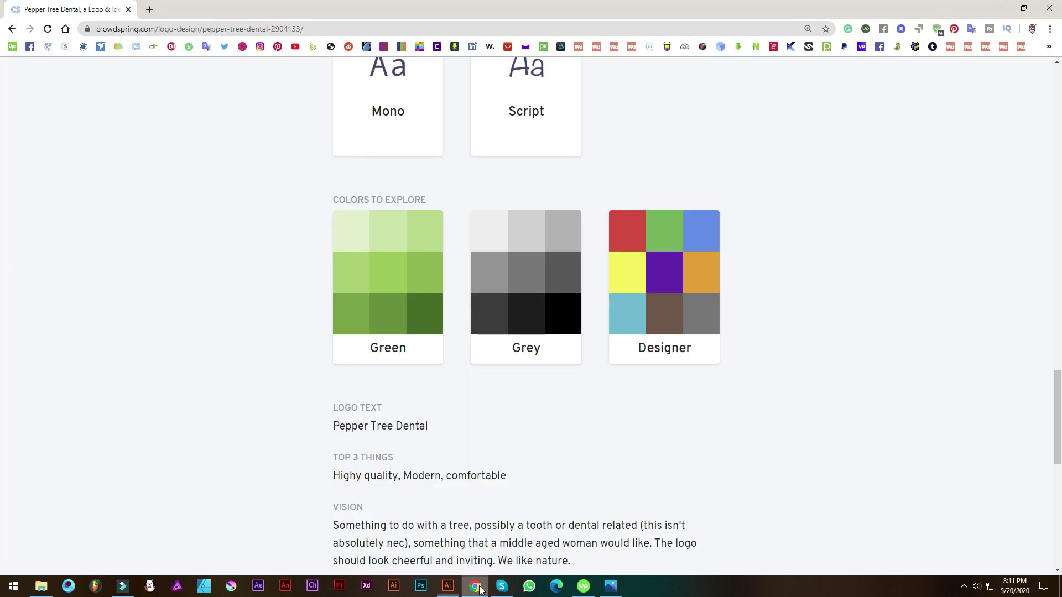
scroll(422, 436, down, 10)
scroll(445, 433, up, 5)
click(428, 422)
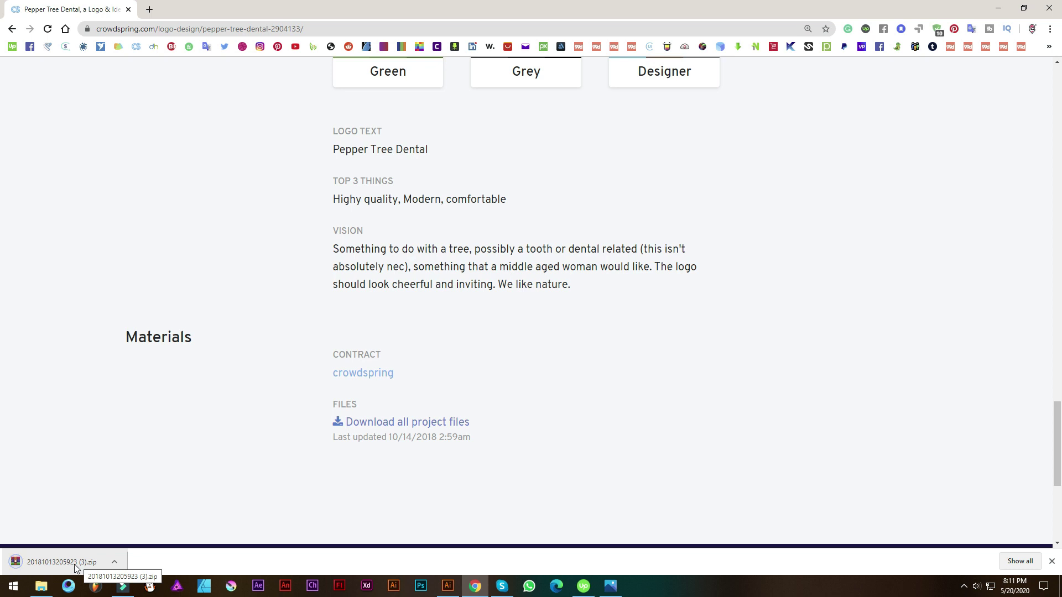
click(72, 563)
Step: Copy the Dental Care of Norwalk logo image from the archive and paste it above the artboard in Illustrator
double_click(398, 292)
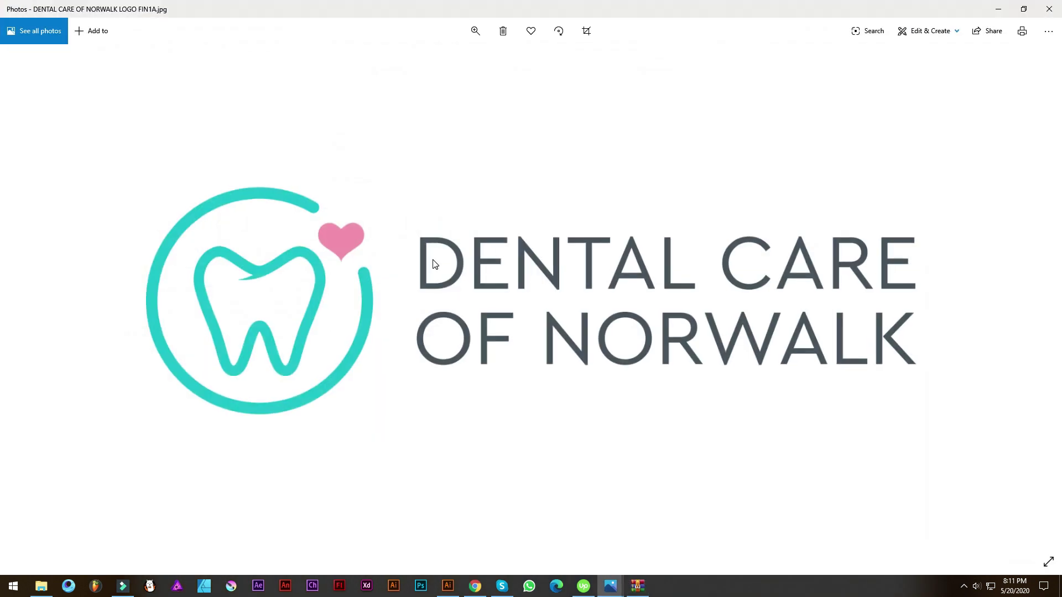
right_click(397, 309)
click(433, 213)
click(449, 586)
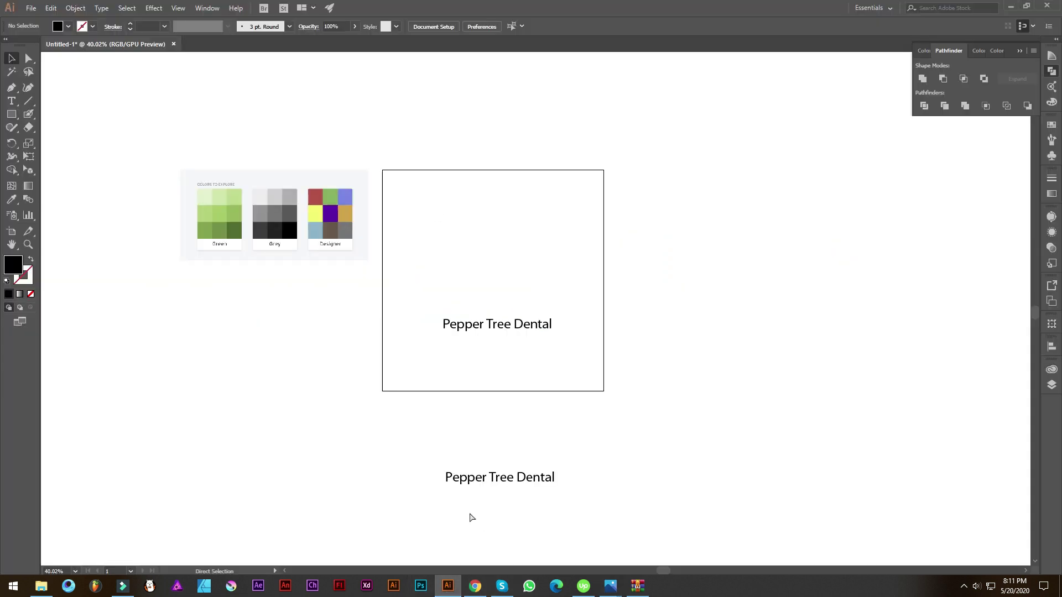
key(ctrl+v)
scroll(559, 387, down, 4)
drag(579, 465, 585, 535)
drag(588, 440, 582, 178)
Step: Copy the Lakewood Family Dentistry image from the archive and paste it to the right of the artboard in Illustrator
click(475, 586)
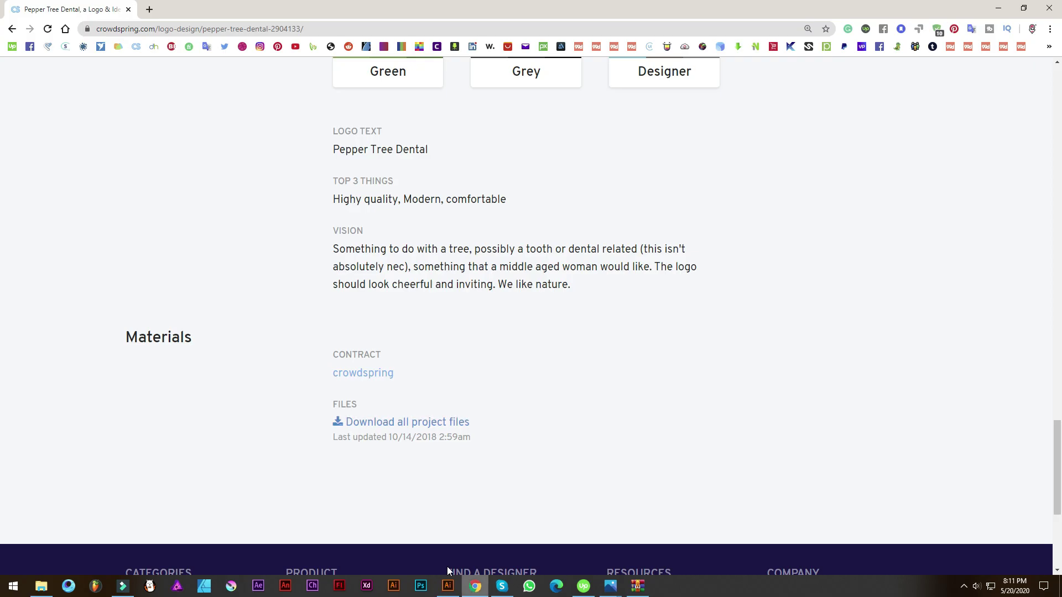
click(638, 586)
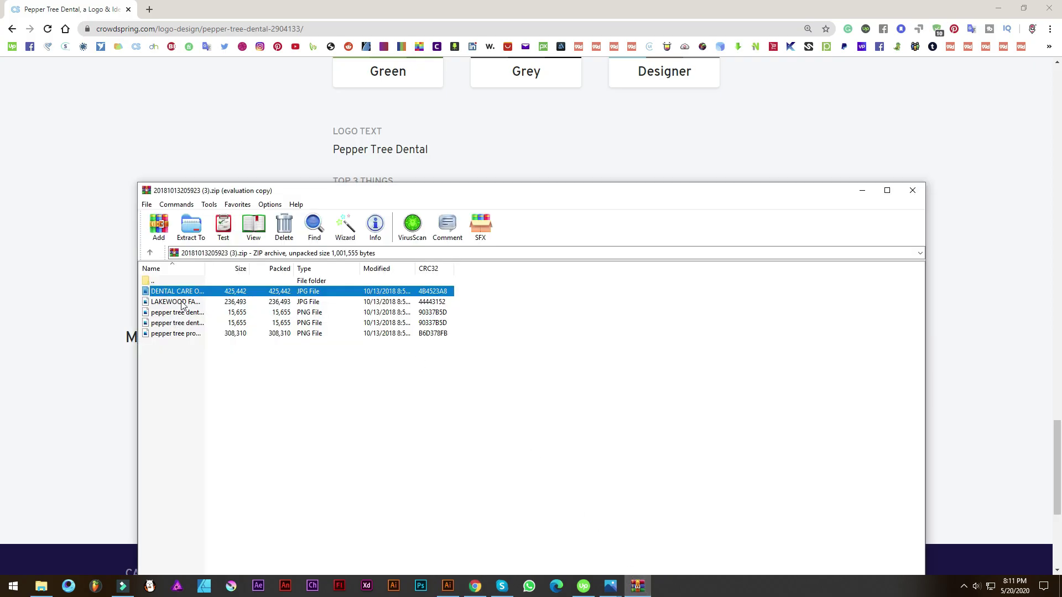
click(179, 303)
double_click(179, 304)
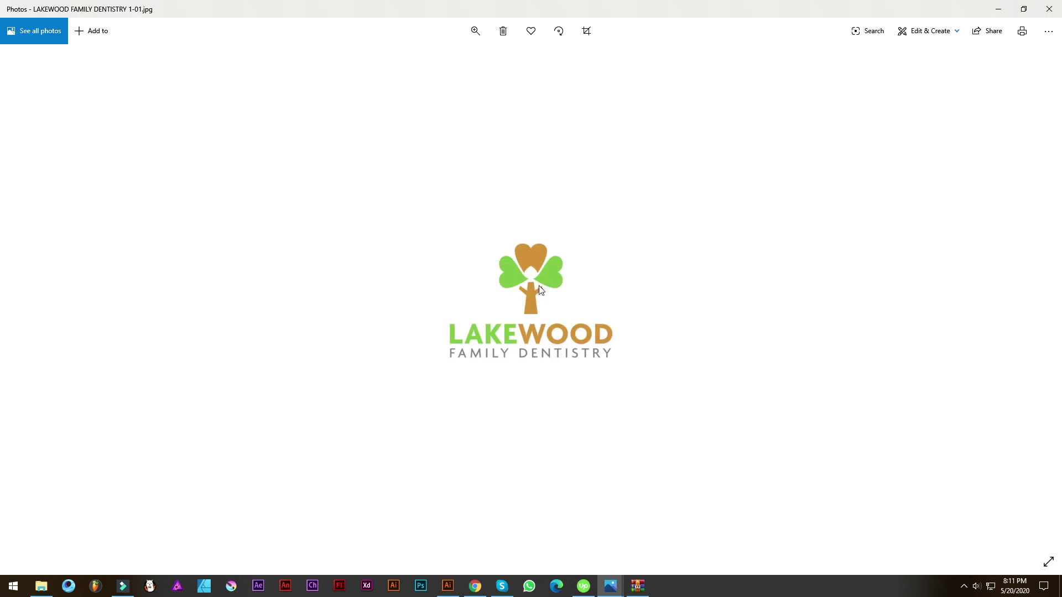
right_click(540, 291)
click(563, 204)
click(454, 589)
key(ctrl+v)
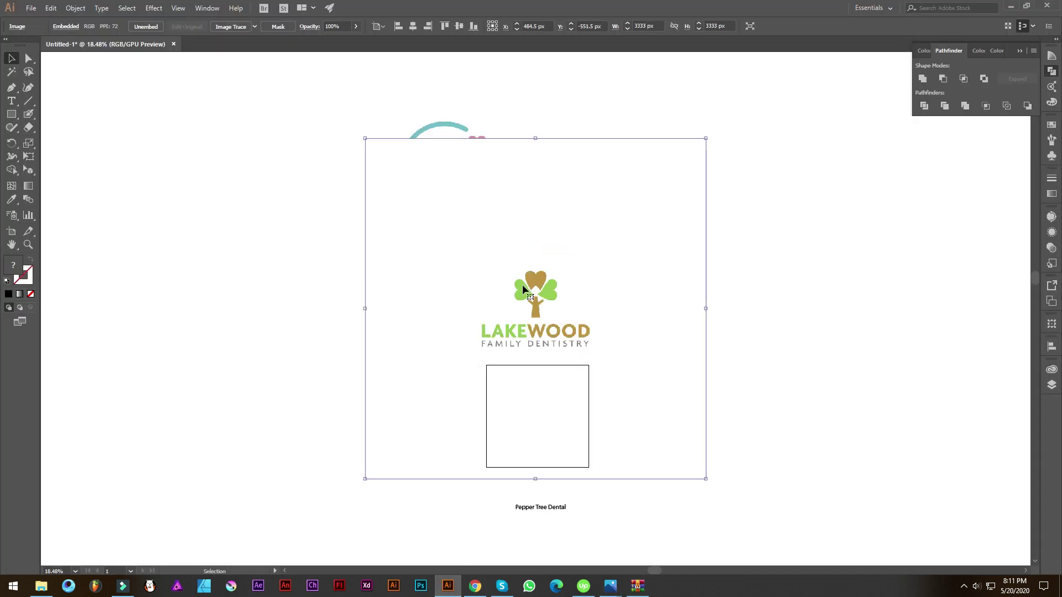
drag(513, 281, 805, 312)
Step: Copy the pepper tree productions image from the archive, close the archive and paste the image below the Norwalk logo
click(637, 585)
double_click(176, 333)
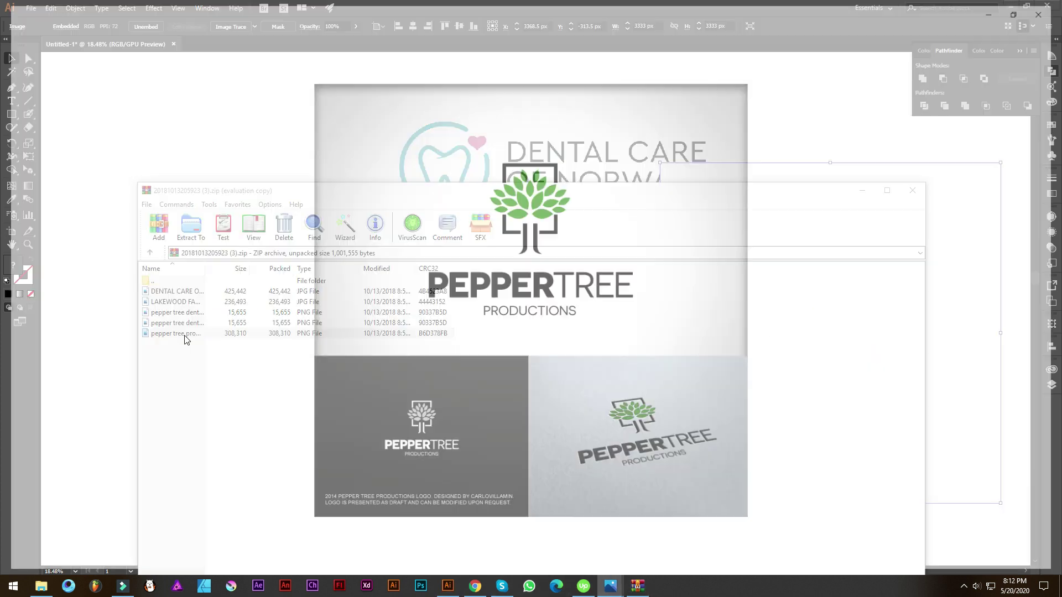
right_click(536, 227)
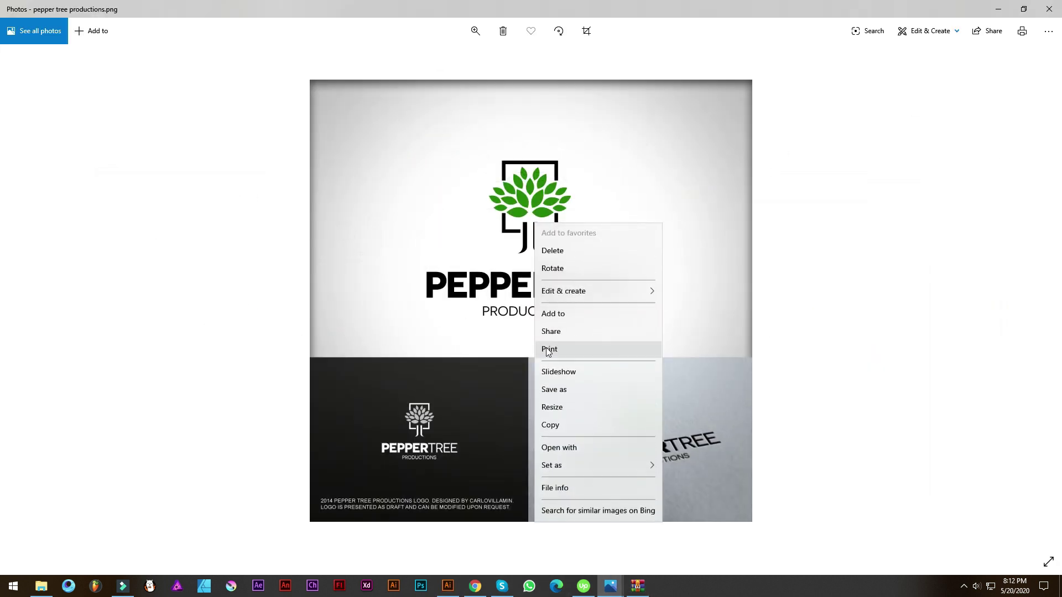
click(555, 421)
click(1052, 15)
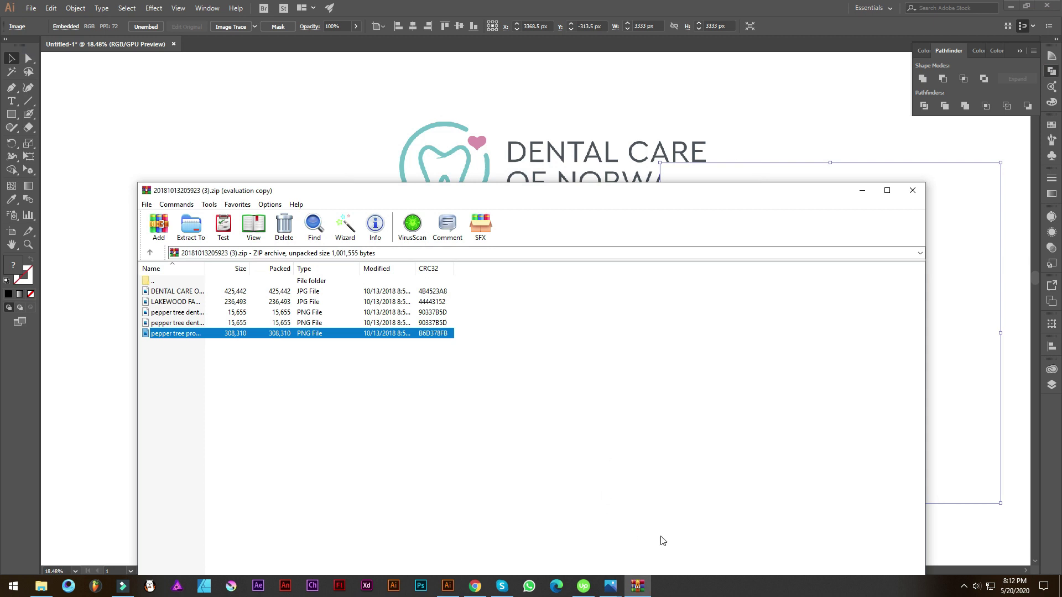
click(912, 191)
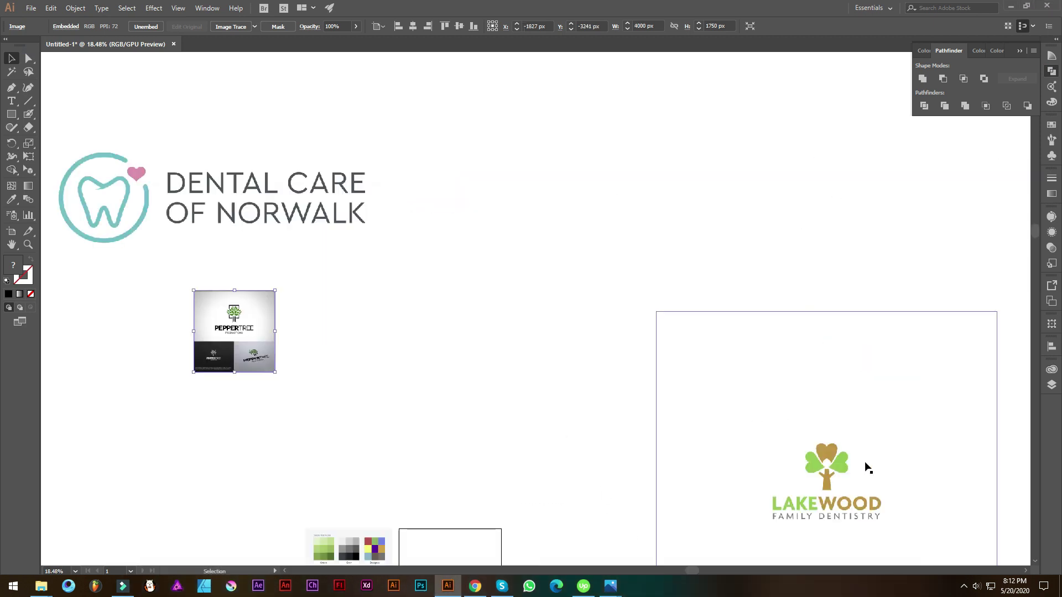
Step: Move the Lakewood Family Dentistry image to the lower left of the Norwalk logo and scale it down slightly
drag(879, 467, 491, 326)
scroll(692, 309, down, 1)
drag(414, 323, 440, 360)
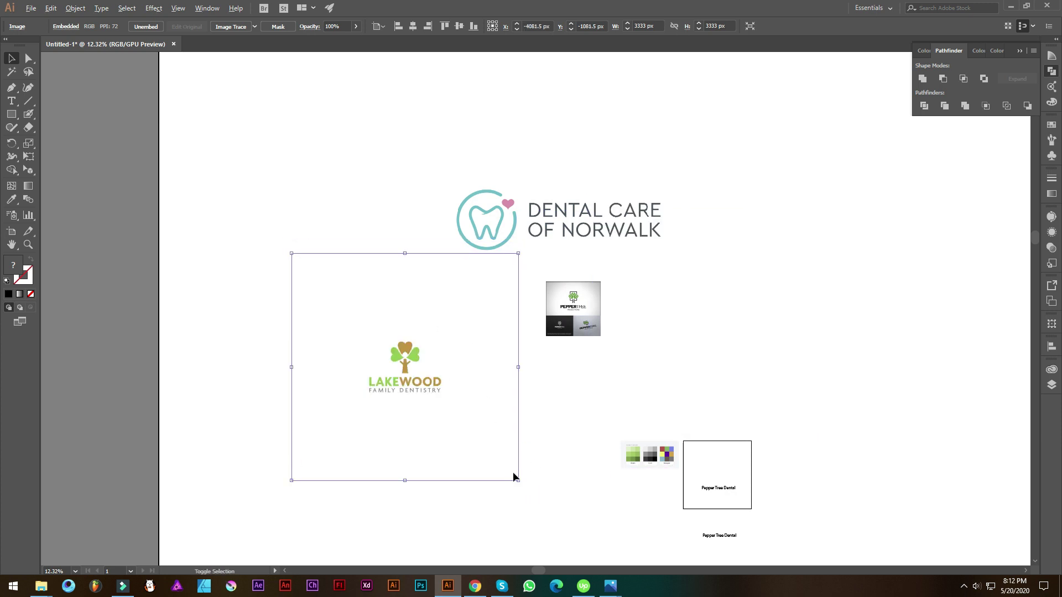
drag(516, 479, 500, 459)
Step: Enlarge the Pepper Tree Productions image beside the Lakewood image to roughly twice its size
drag(629, 277, 519, 259)
drag(589, 308, 643, 404)
click(649, 307)
scroll(648, 307, up, 2)
drag(741, 342, 652, 285)
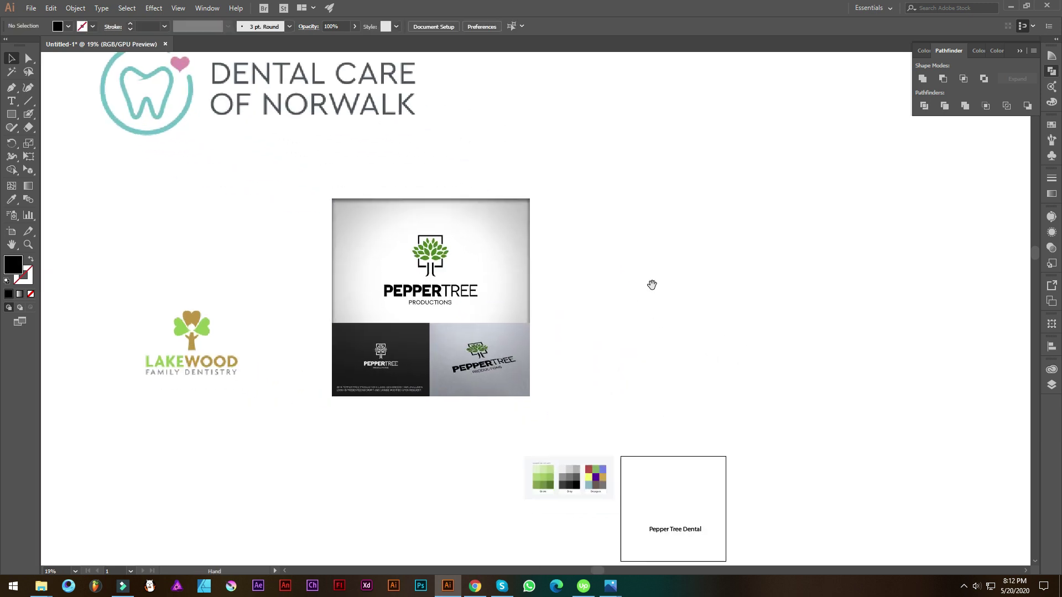
scroll(502, 338, down, 1)
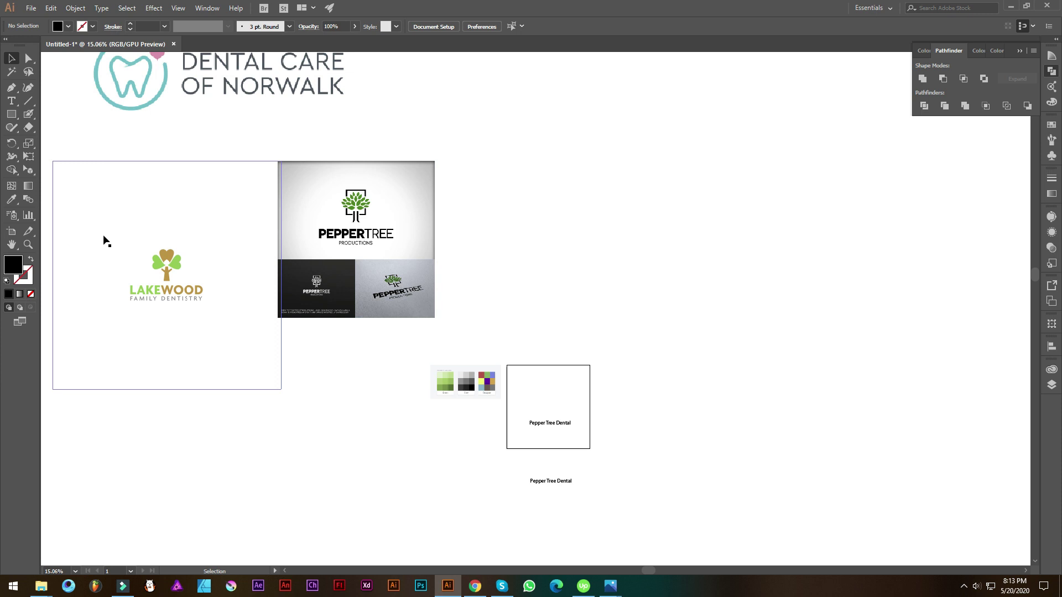
Step: Sketch a small tree with three heart-shaped leaf clusters using the Blob Brush, in the empty space right of the reference images
click(29, 115)
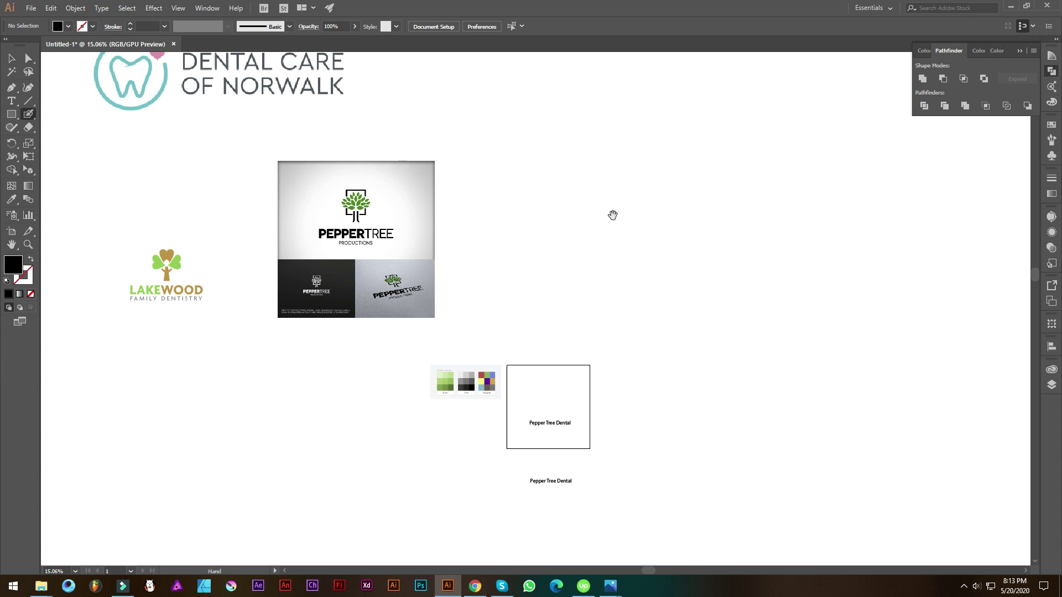
drag(613, 223, 594, 258)
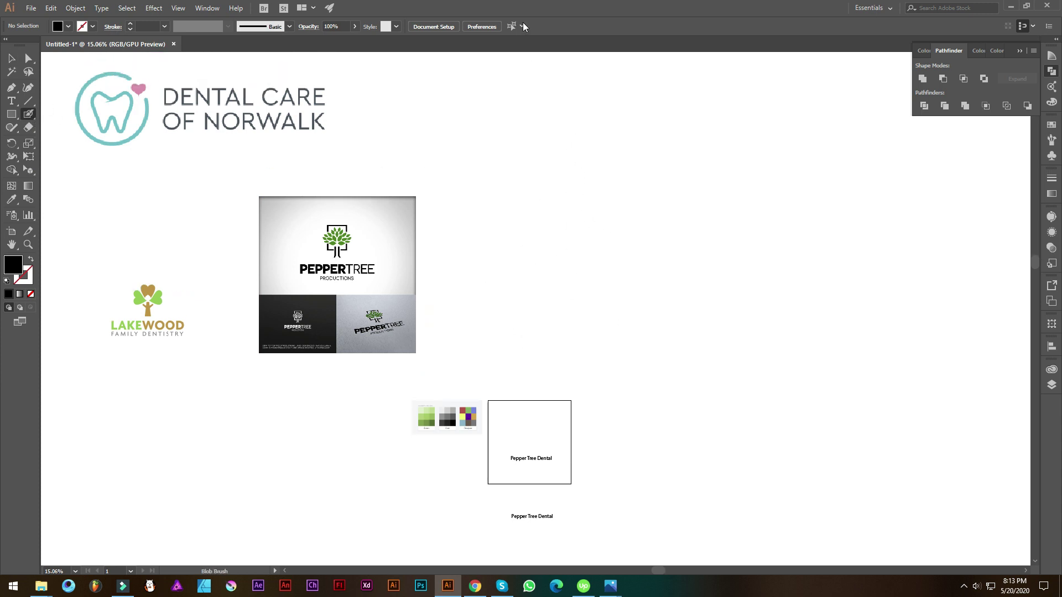
mouse_move(583, 256)
mouse_down()
mouse_move(572, 212)
mouse_move(584, 242)
mouse_up()
drag(580, 216, 692, 310)
drag(584, 243, 586, 196)
key(ctrl+z)
key(ctrl+z)
mouse_move(587, 257)
mouse_down()
mouse_move(606, 173)
mouse_move(595, 193)
mouse_move(619, 184)
mouse_move(611, 174)
mouse_move(587, 202)
mouse_move(566, 184)
mouse_move(556, 212)
mouse_up()
key(ctrl+z)
drag(603, 237, 576, 258)
drag(543, 293, 596, 281)
key(ctrl+z)
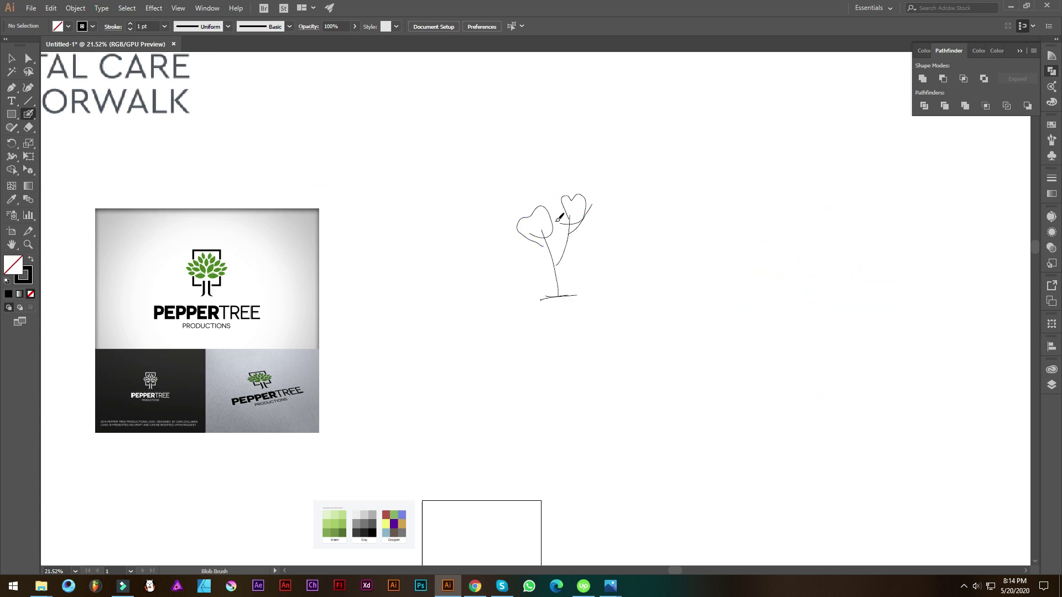
mouse_move(516, 179)
mouse_down()
mouse_move(533, 175)
mouse_move(526, 201)
mouse_move(471, 223)
mouse_up()
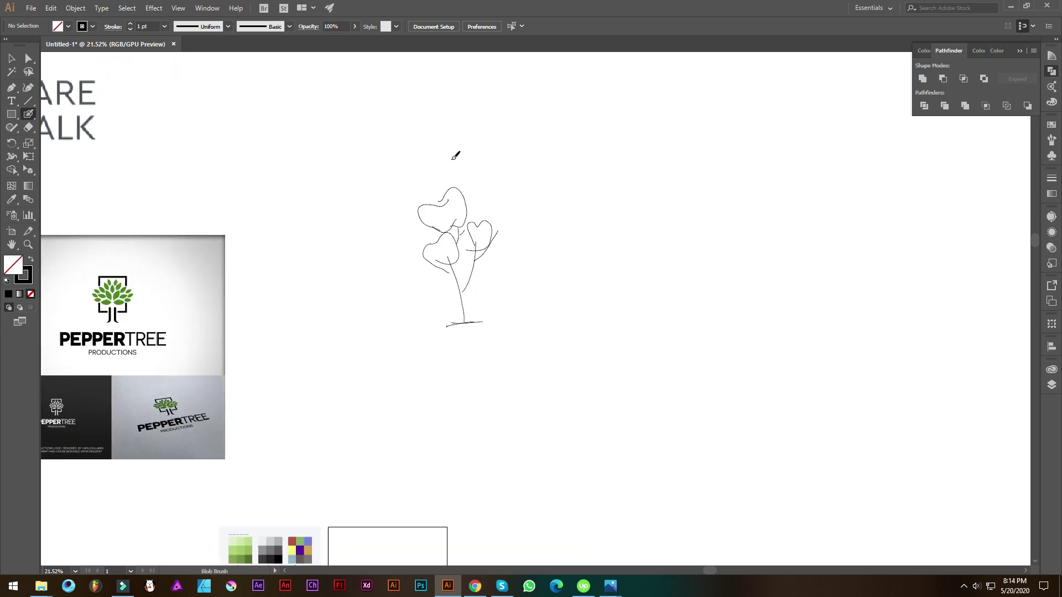
Step: Sketch a second concept to the upper right of the heart-leaf tree: a branching trunk overlapping a tooth-shaped outline
scroll(606, 242, up, 2)
mouse_move(560, 176)
mouse_down()
mouse_move(592, 235)
mouse_move(598, 150)
mouse_up()
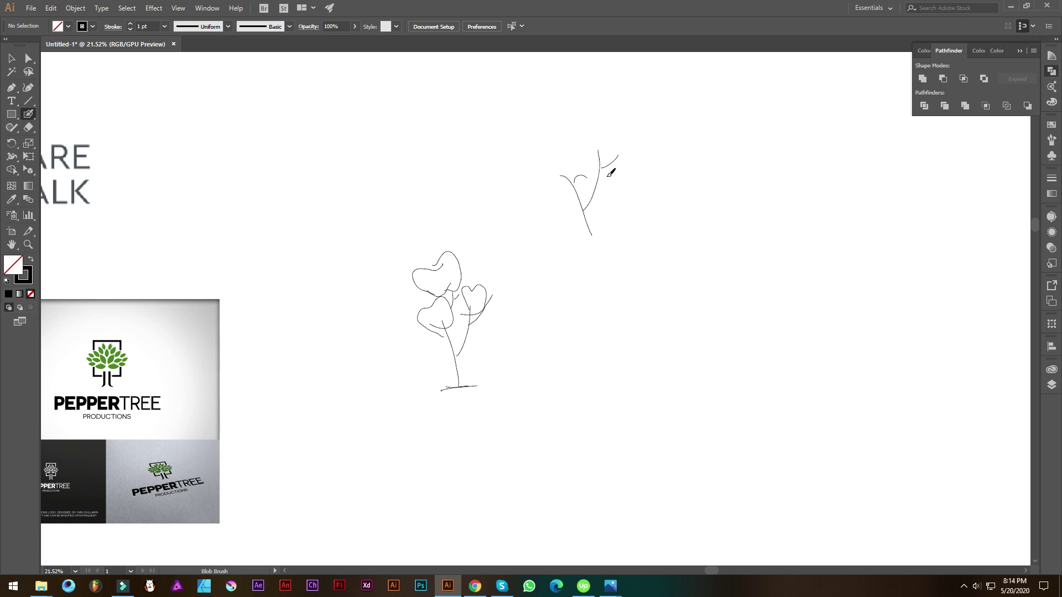
mouse_move(624, 173)
mouse_down()
mouse_move(622, 195)
mouse_move(604, 216)
mouse_up()
double_click(29, 114)
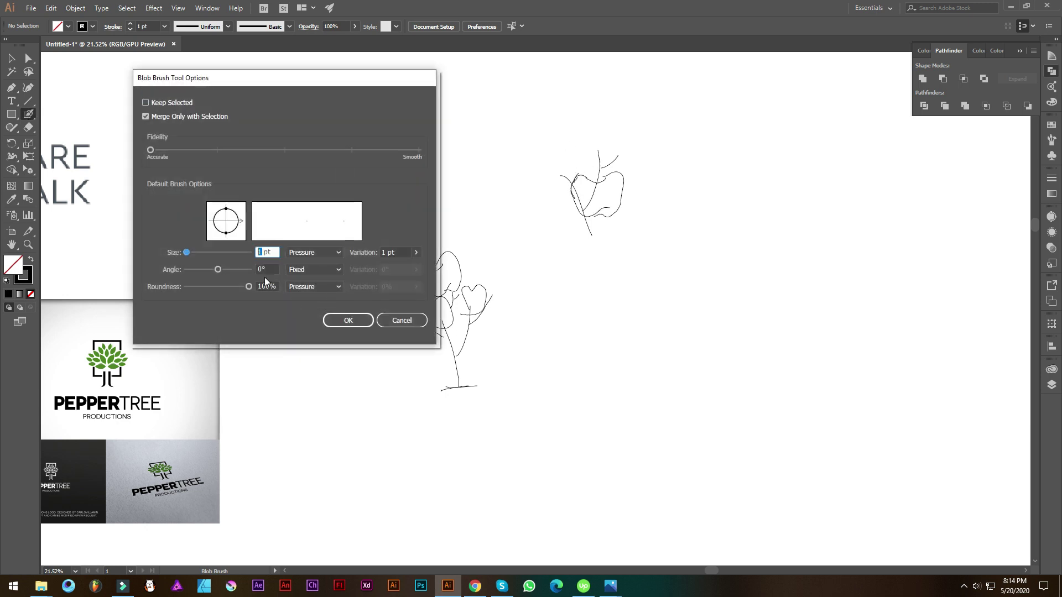
click(348, 320)
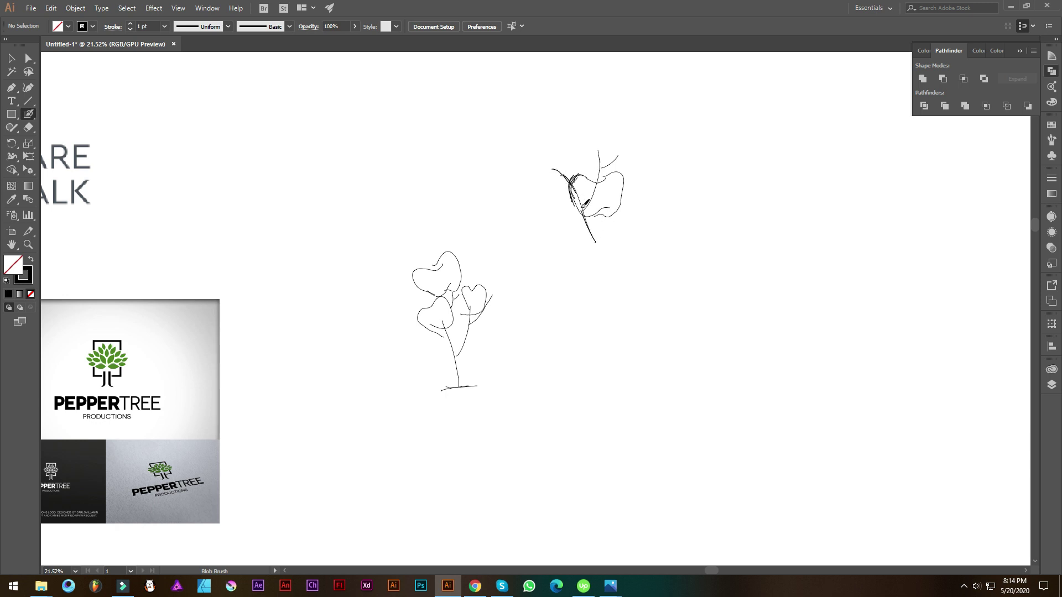
Step: Sketch a larger tooth outline with a slanted trunk through its middle and small leaves above it, right of the second concept
scroll(572, 263, right, 5)
mouse_move(627, 342)
mouse_down()
mouse_move(647, 268)
mouse_move(680, 244)
mouse_move(651, 323)
mouse_up()
drag(590, 294, 615, 322)
drag(590, 275, 626, 262)
key(ctrl+z)
mouse_move(586, 298)
mouse_down()
mouse_move(611, 253)
mouse_move(627, 258)
mouse_move(615, 247)
mouse_move(633, 241)
mouse_move(602, 207)
mouse_move(592, 243)
mouse_up()
drag(606, 209, 600, 216)
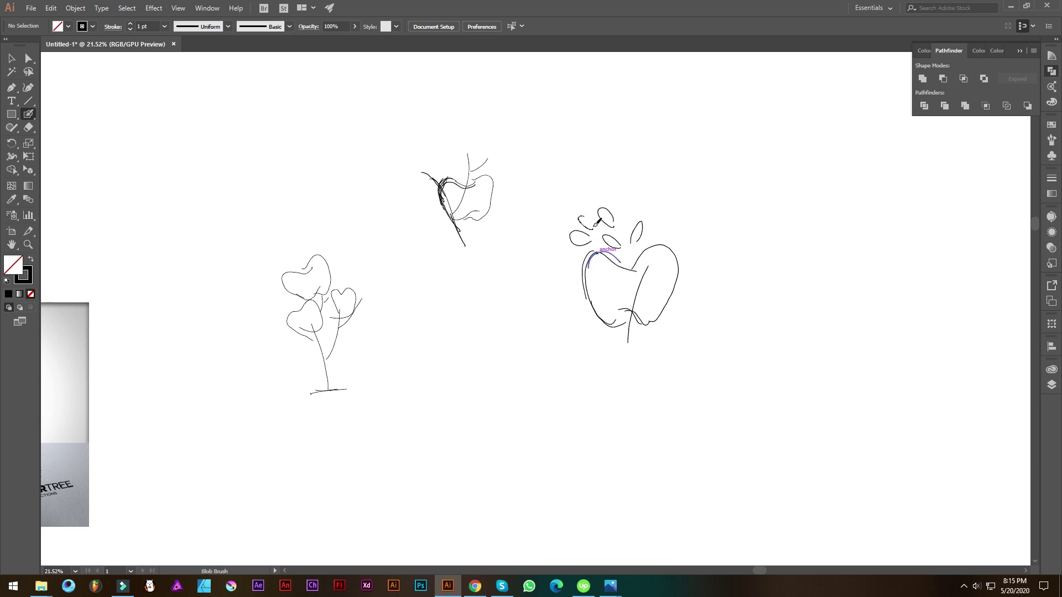
drag(662, 289, 587, 371)
Step: Sketch a fourth concept on the far right: a forked tree trunk with side branches and tooth lobes around its base
mouse_move(726, 284)
mouse_down()
mouse_move(567, 234)
mouse_move(618, 332)
mouse_move(628, 209)
mouse_up()
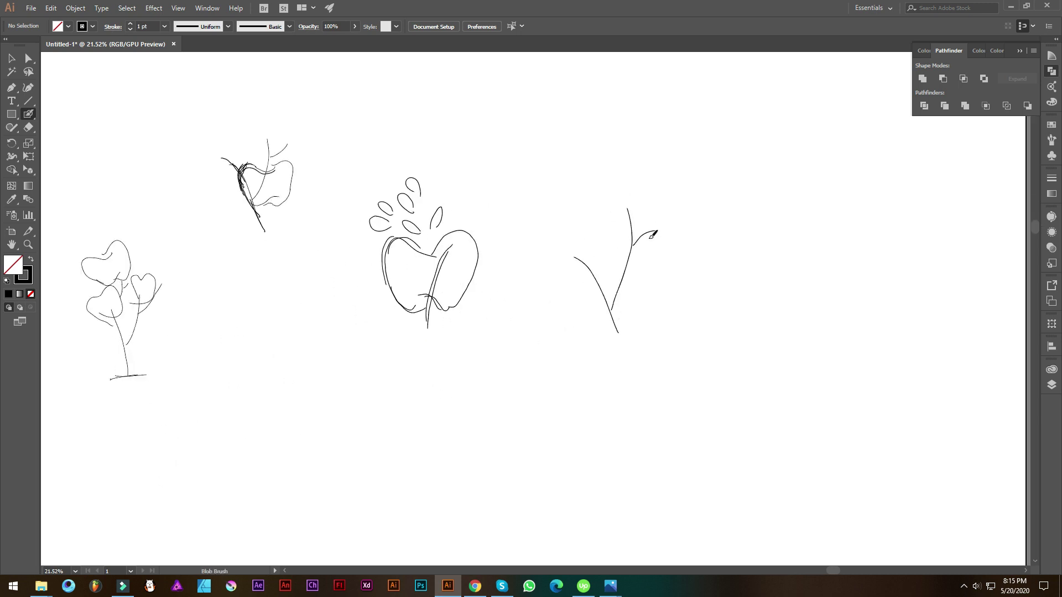
mouse_move(591, 269)
mouse_down()
mouse_move(583, 343)
mouse_move(615, 319)
mouse_move(595, 213)
mouse_up()
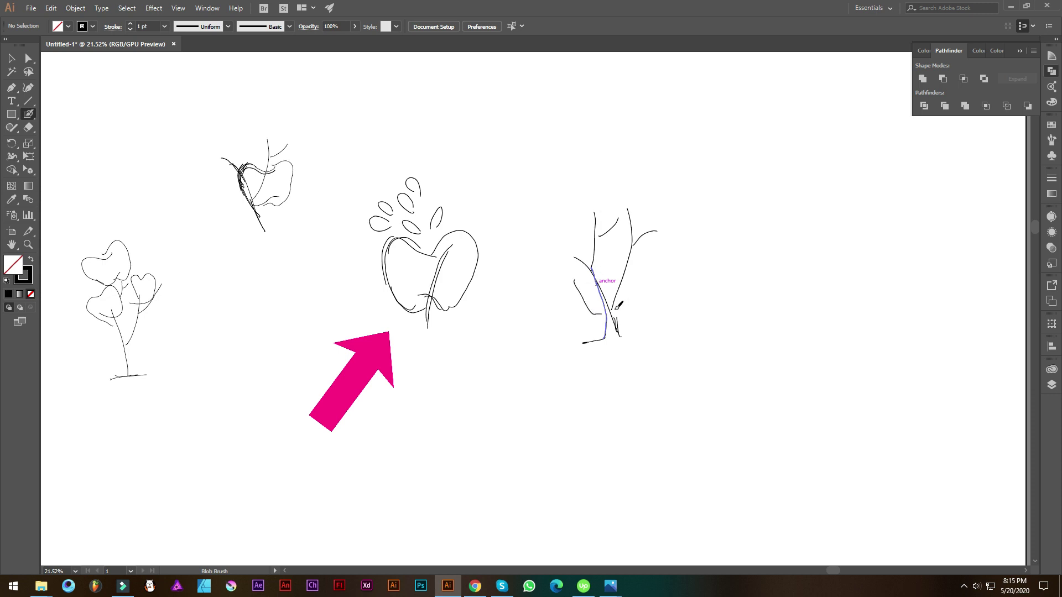
drag(648, 296, 646, 272)
mouse_move(572, 284)
mouse_down()
mouse_move(585, 312)
mouse_move(601, 316)
mouse_up()
drag(595, 320, 626, 307)
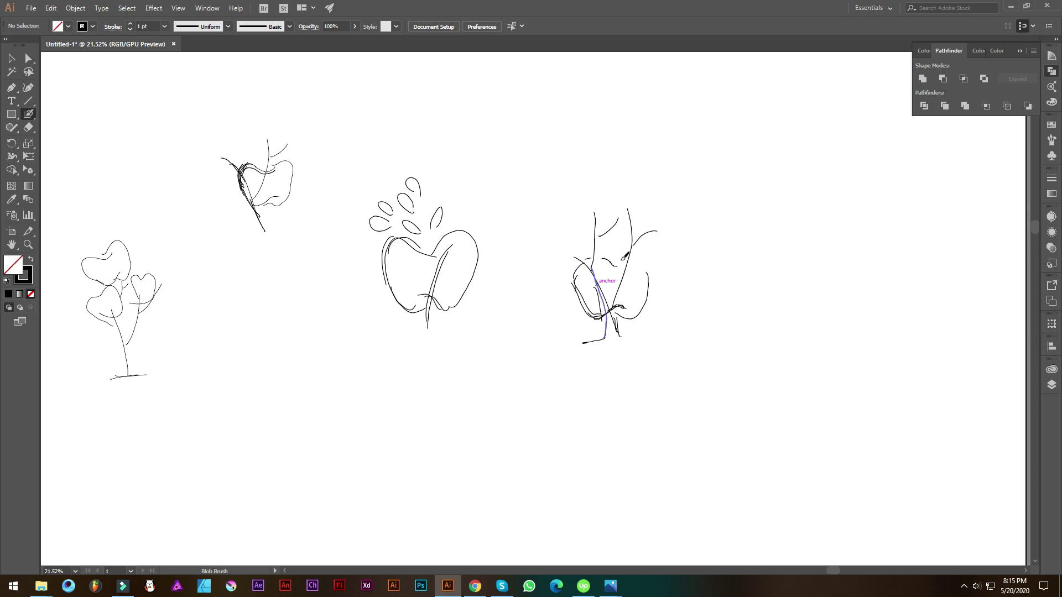
Step: Complete the tooth outline around the forked trunk and add leaves and twigs at the branch ends
drag(648, 306, 629, 252)
drag(604, 195, 611, 196)
drag(576, 253, 563, 233)
drag(651, 279, 665, 226)
drag(662, 251, 673, 235)
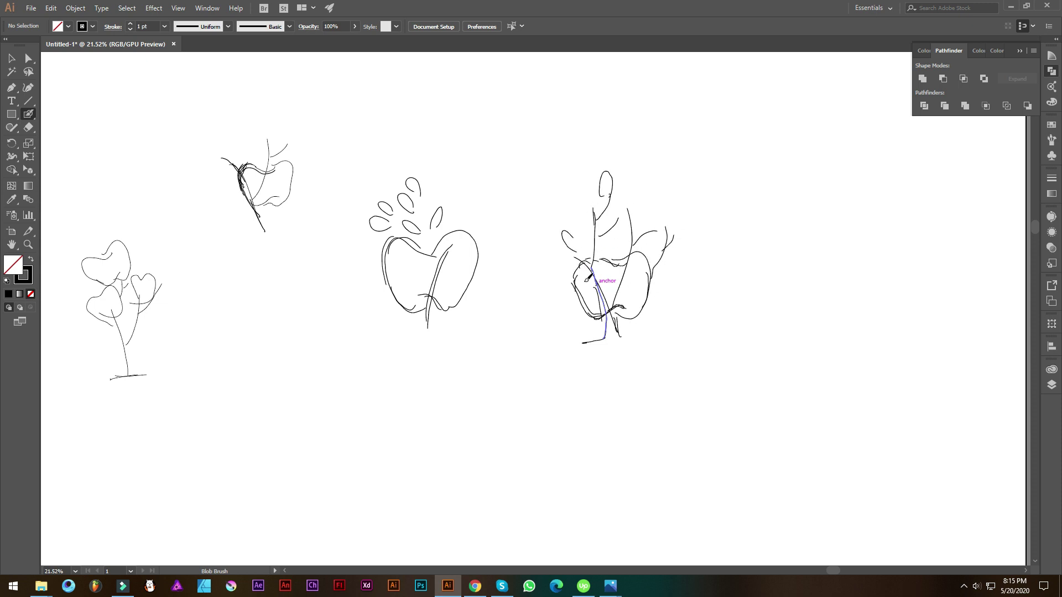
Step: Move the tooth sketch with loose leaves down to the right of the artboard and delete the forked-trunk sketch
key(space)
drag(532, 260, 653, 282)
scroll(566, 333, down, 1)
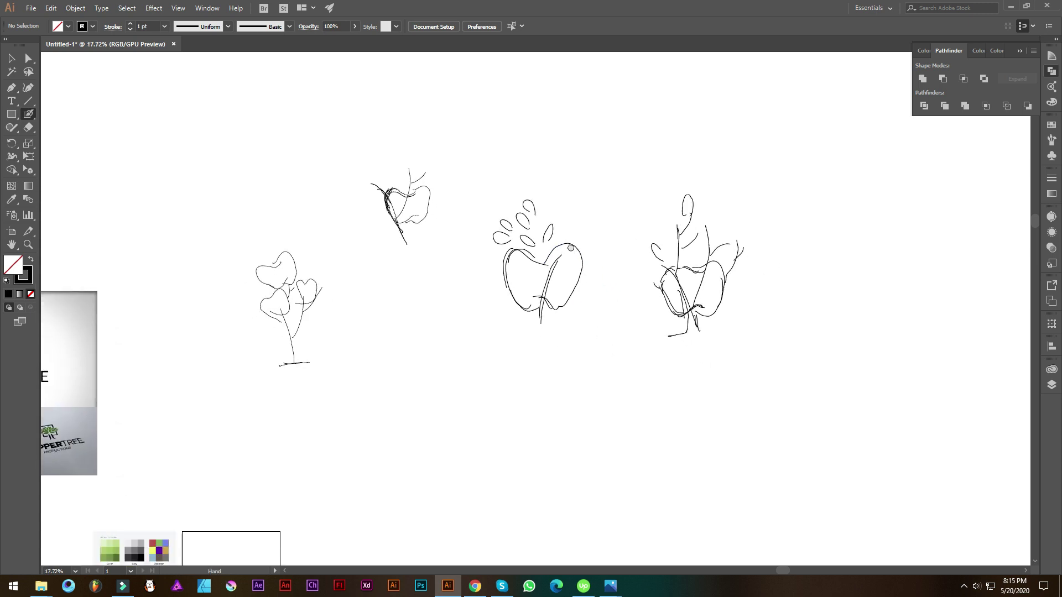
key(space)
drag(617, 327, 582, 276)
key(v)
drag(570, 129, 420, 367)
scroll(536, 266, down, 2)
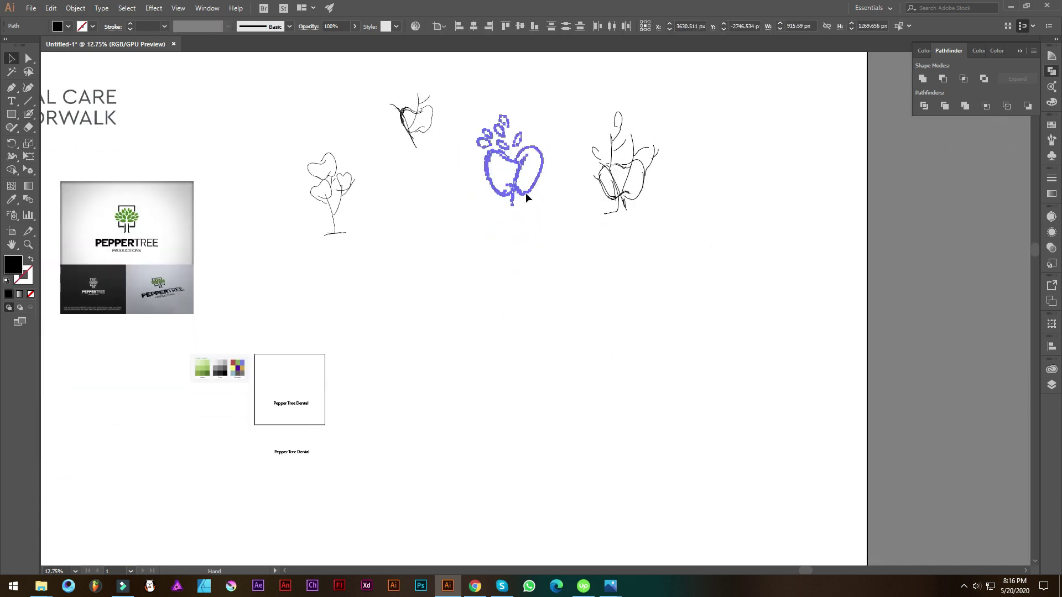
drag(525, 192, 544, 459)
mouse_move(720, 68)
mouse_down()
mouse_move(339, 311)
mouse_move(513, 273)
mouse_up()
key(Delete)
Step: Extend the tooth sketch with the Blob Brush by adding leaves to the top and right side of the crown
drag(587, 350, 579, 267)
key(ctrl+space)
mouse_move(539, 440)
mouse_down()
mouse_move(659, 376)
mouse_move(719, 381)
mouse_up()
key(space)
drag(645, 385, 650, 303)
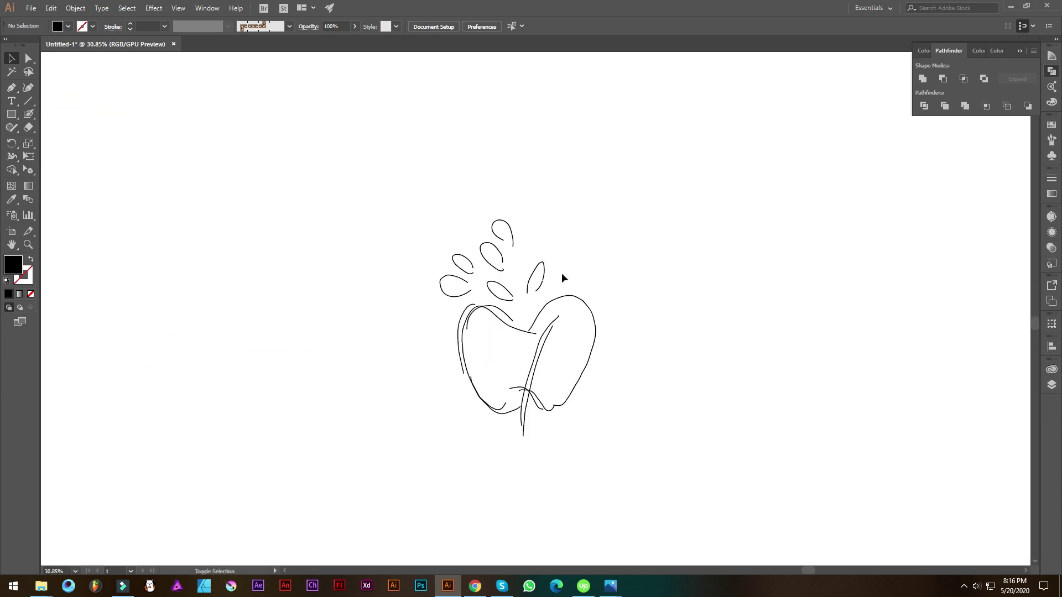
key(shift+b)
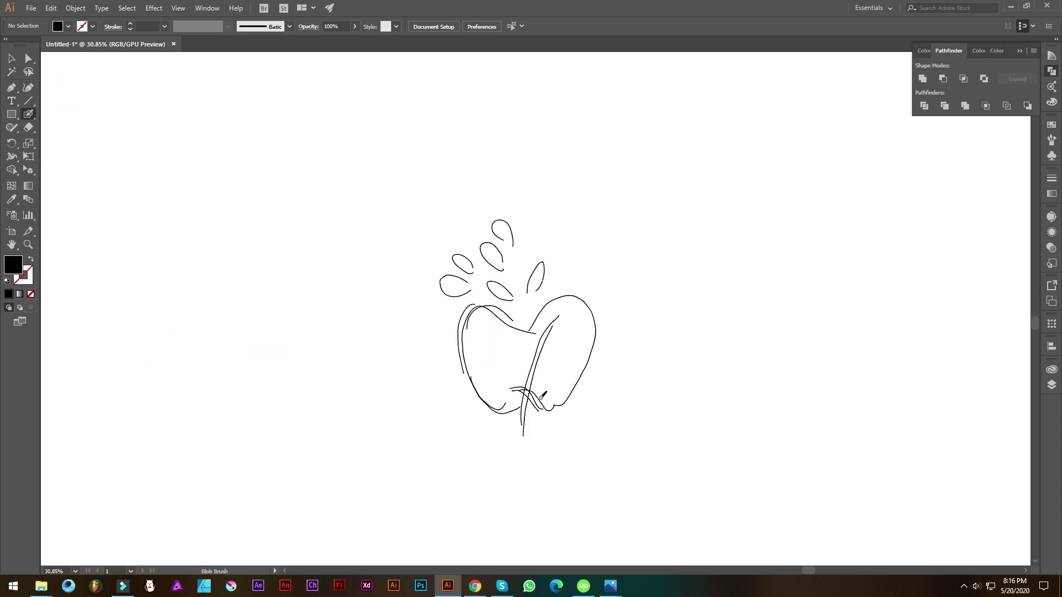
key(shift+x)
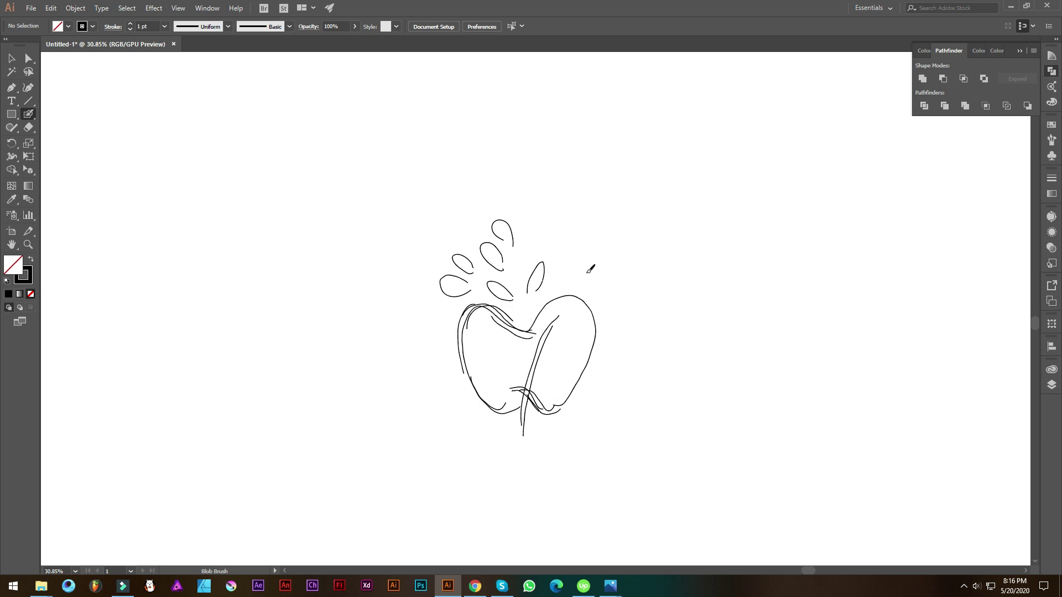
drag(524, 246, 530, 239)
mouse_move(576, 272)
mouse_down()
mouse_move(629, 225)
mouse_move(569, 216)
mouse_move(570, 204)
mouse_move(536, 222)
mouse_move(551, 238)
mouse_up()
Step: Retrace the tooth outline, double the trunk line and add one more leaf at the crown's upper left
drag(501, 308, 528, 323)
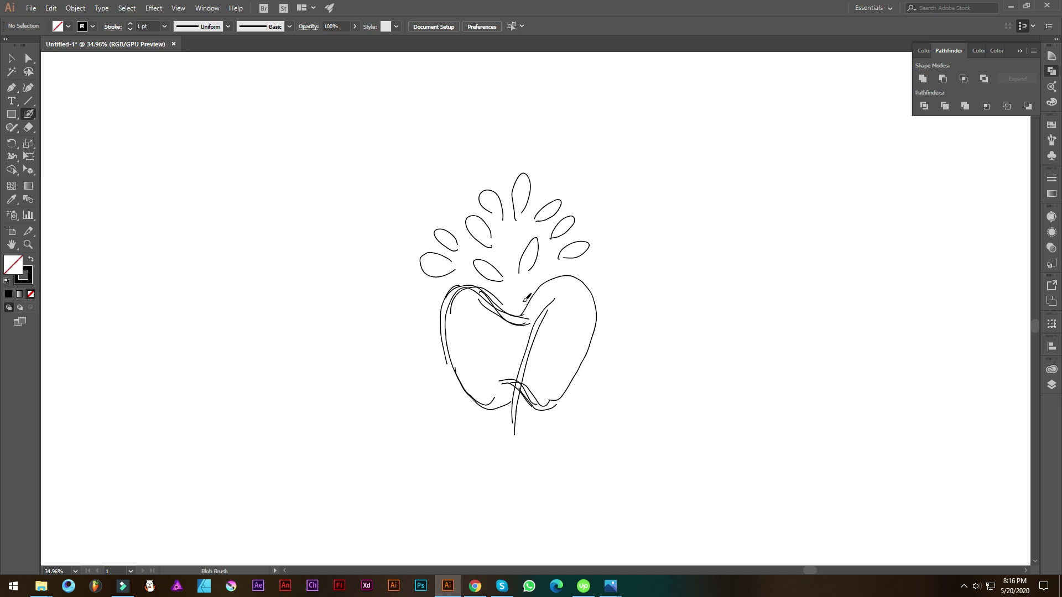
drag(571, 281, 585, 343)
mouse_move(443, 329)
mouse_down()
mouse_move(482, 414)
mouse_move(508, 406)
mouse_up()
key(ctrl+z)
mouse_move(440, 315)
mouse_down()
mouse_move(473, 406)
mouse_move(507, 402)
mouse_up()
drag(532, 345, 511, 438)
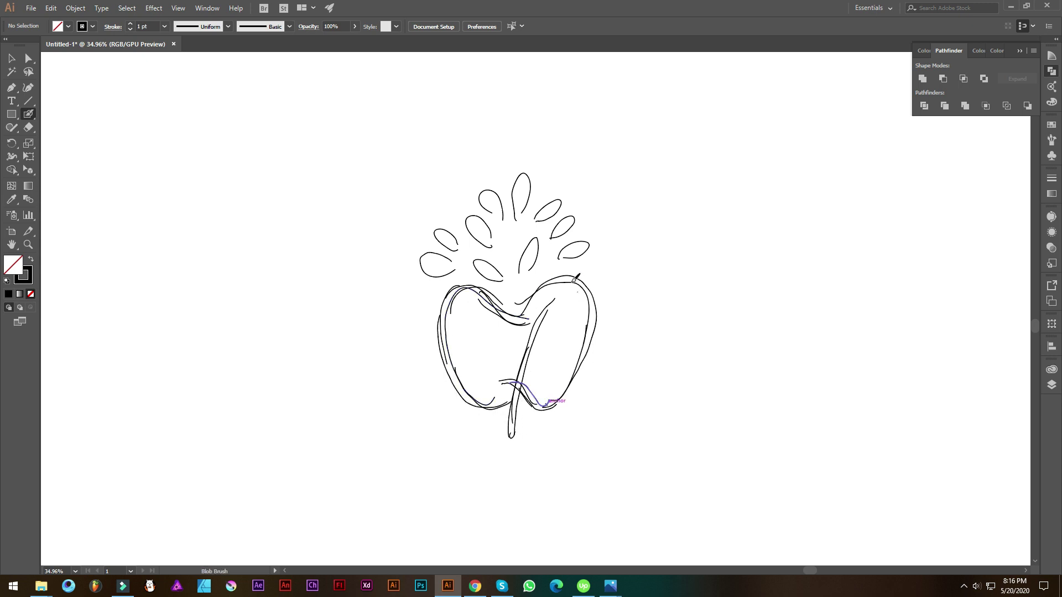
scroll(594, 327, down, 2)
drag(477, 224, 483, 225)
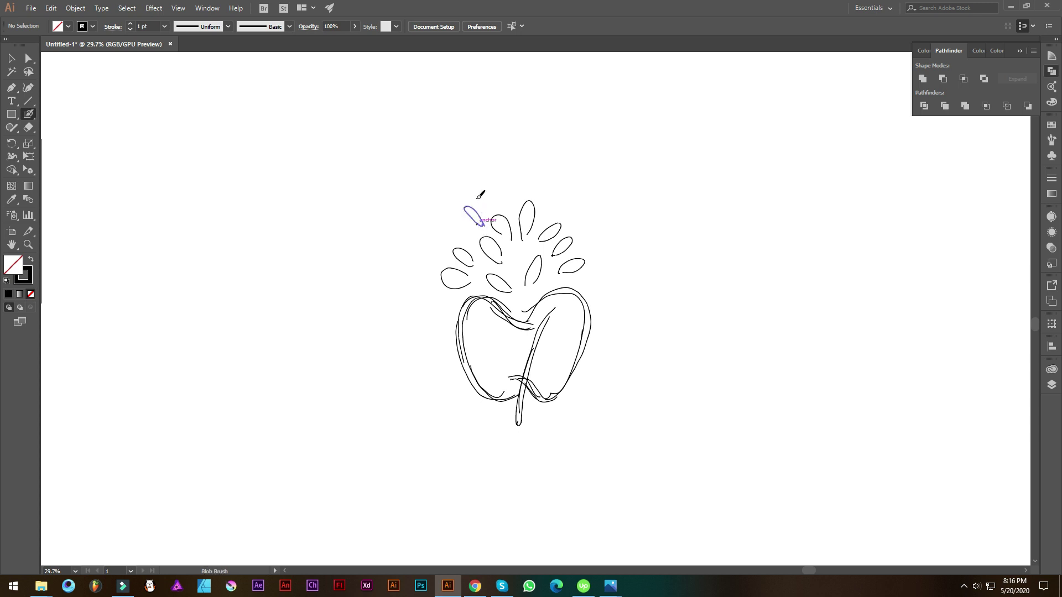
Step: Stretch the whole leafy tooth sketch slightly taller, to about 892 by 1349 px
key(v)
mouse_move(415, 143)
mouse_down()
mouse_move(583, 370)
mouse_move(627, 478)
mouse_up()
mouse_move(591, 201)
mouse_down()
mouse_move(601, 206)
mouse_move(590, 205)
mouse_up()
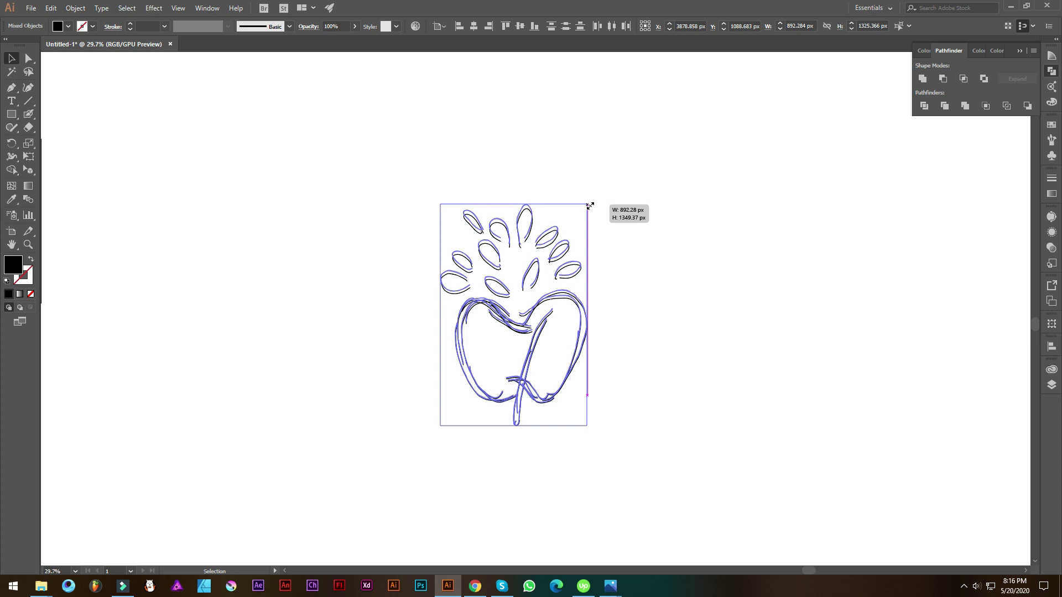
click(649, 243)
drag(649, 256, 630, 256)
drag(642, 300, 611, 256)
Step: Group the leafy tooth sketch and reduce its opacity to 25% as a tracing template
drag(613, 149, 360, 411)
key(a)
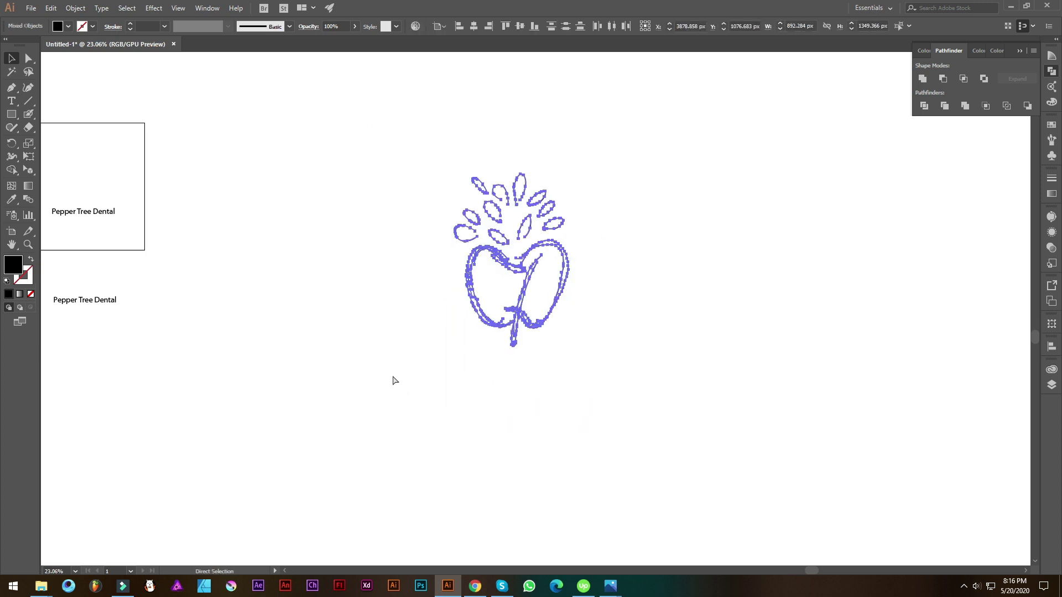
key(v)
click(334, 26)
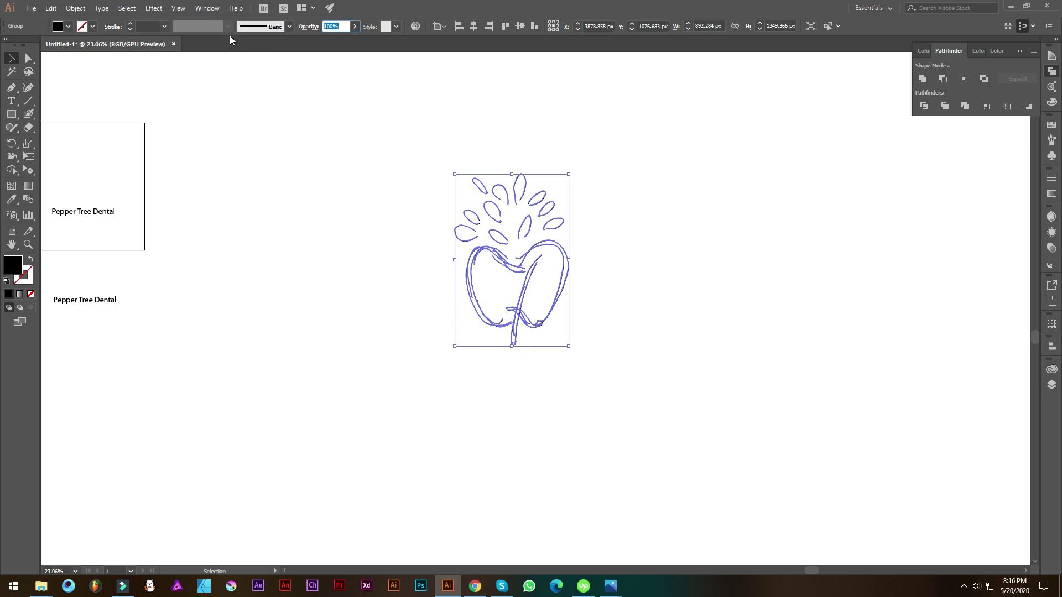
text(10)
key(Return)
drag(394, 171, 652, 448)
key(a)
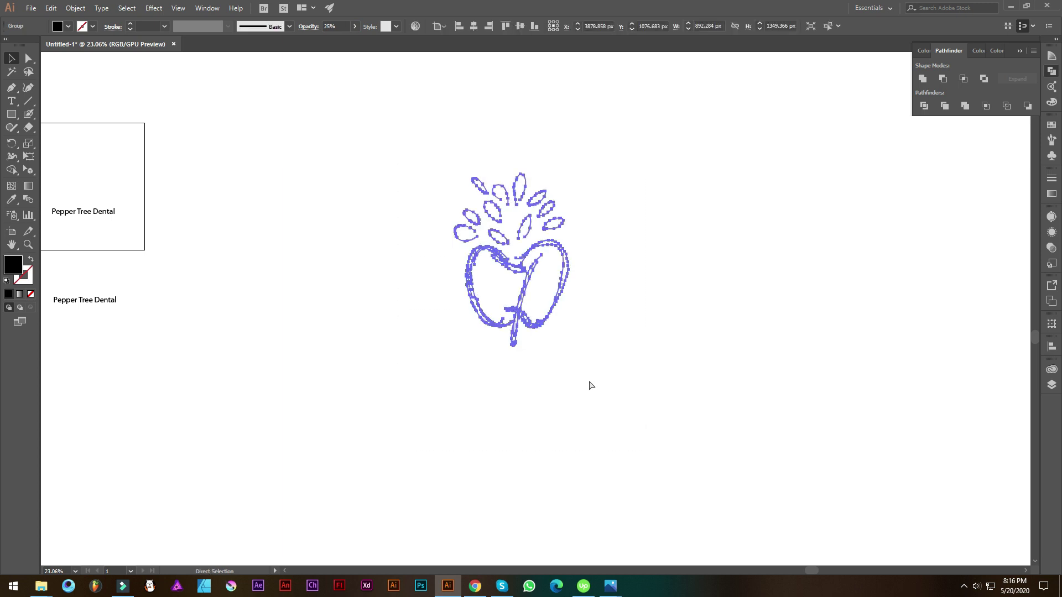
click(590, 385)
Step: Trace the right half of the tooth with the Pen tool, from the top notch around to the bottom notch
scroll(493, 251, up, 5)
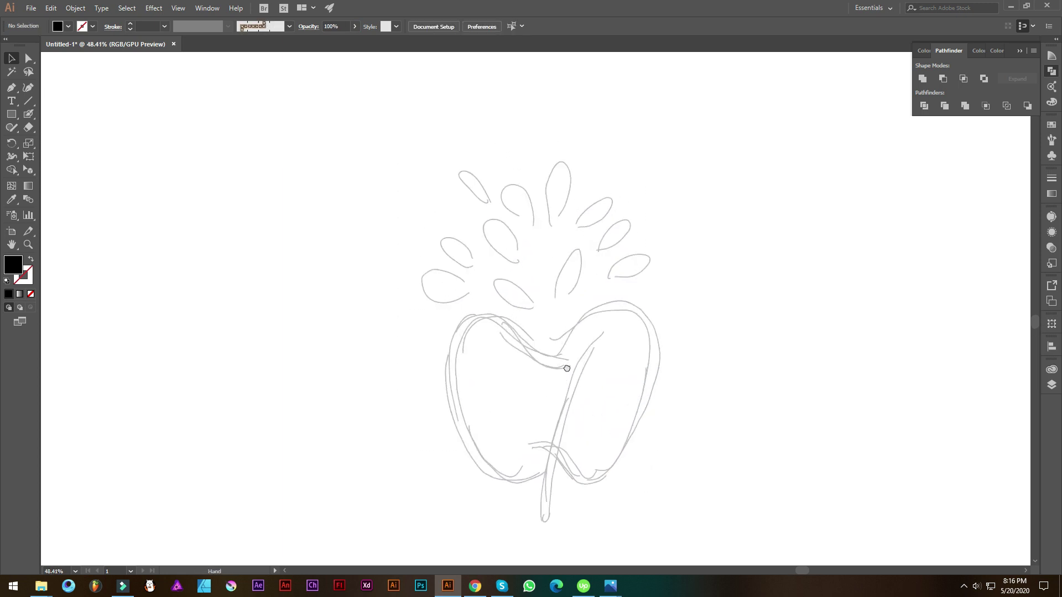
drag(567, 368, 485, 276)
click(13, 89)
scroll(514, 161, up, 1)
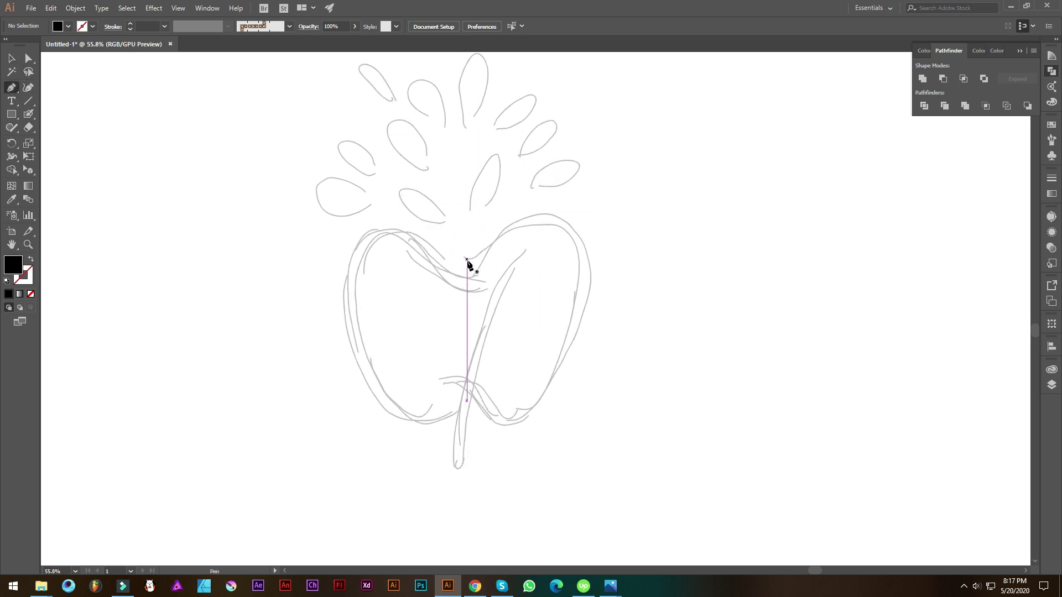
click(459, 258)
drag(578, 233, 621, 282)
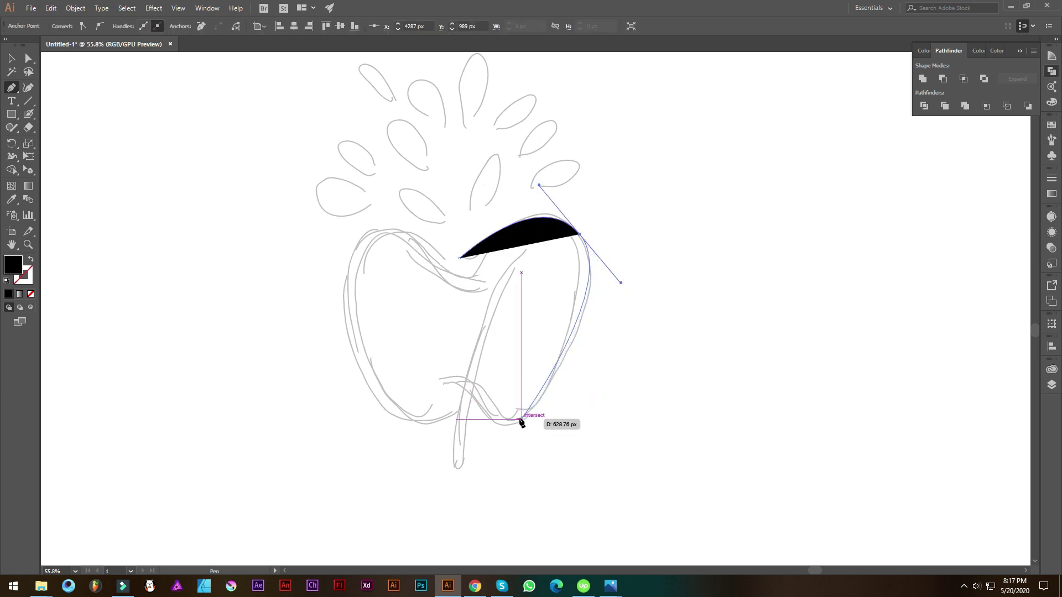
drag(507, 422, 486, 413)
drag(444, 380, 413, 396)
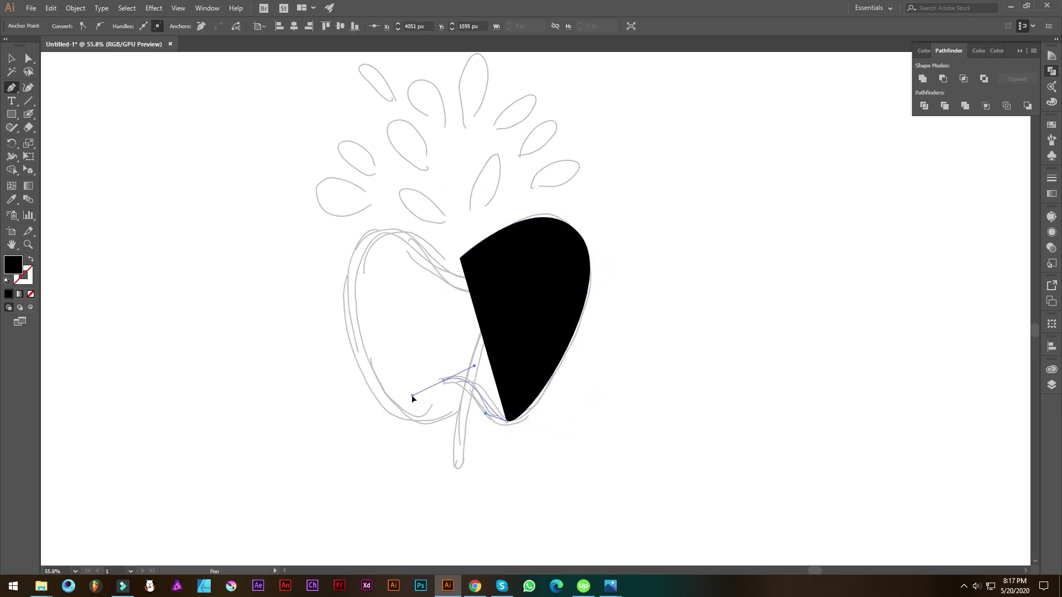
Step: Turn the traced path's black fill into a 31 pt black stroke with round caps and round corners
click(30, 259)
click(11, 58)
drag(457, 165, 529, 303)
scroll(145, 24, up, 17)
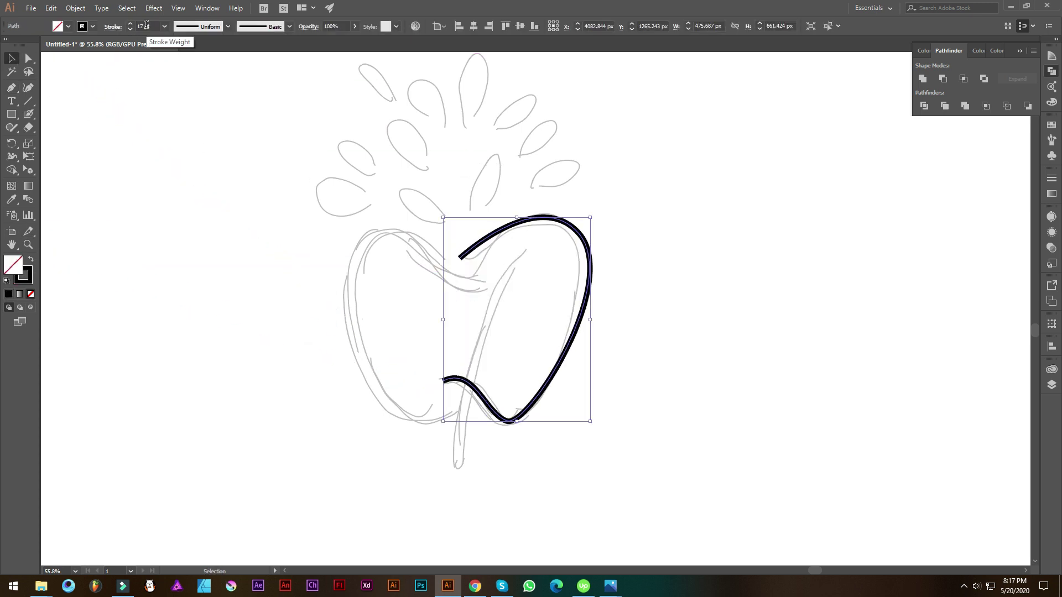
click(110, 26)
click(55, 55)
click(55, 69)
scroll(151, 26, up, 8)
scroll(151, 26, up, 5)
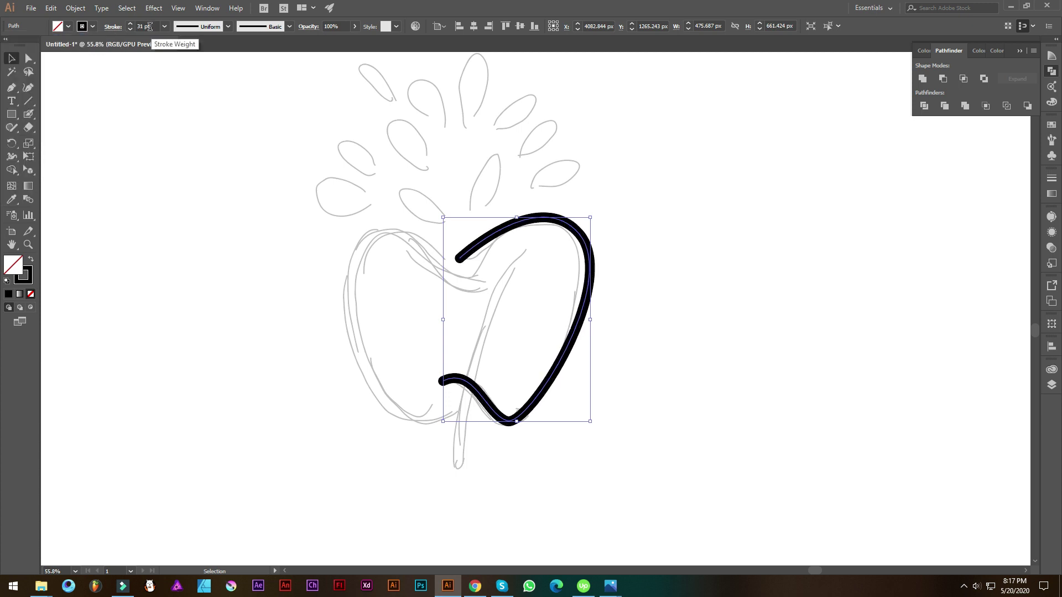
Step: Trace the left half of the tooth with the Pen tool, from the top notch around to just below the bottom notch
click(12, 88)
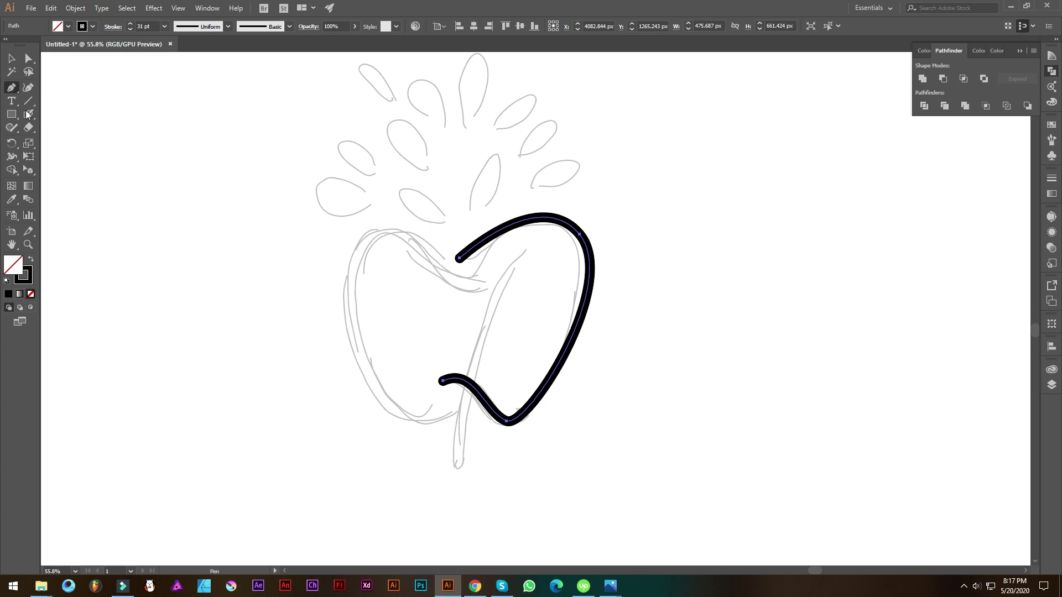
click(477, 292)
drag(406, 245, 387, 221)
key(ctrl+z)
mouse_move(443, 271)
mouse_down()
mouse_move(417, 240)
mouse_move(341, 246)
mouse_up()
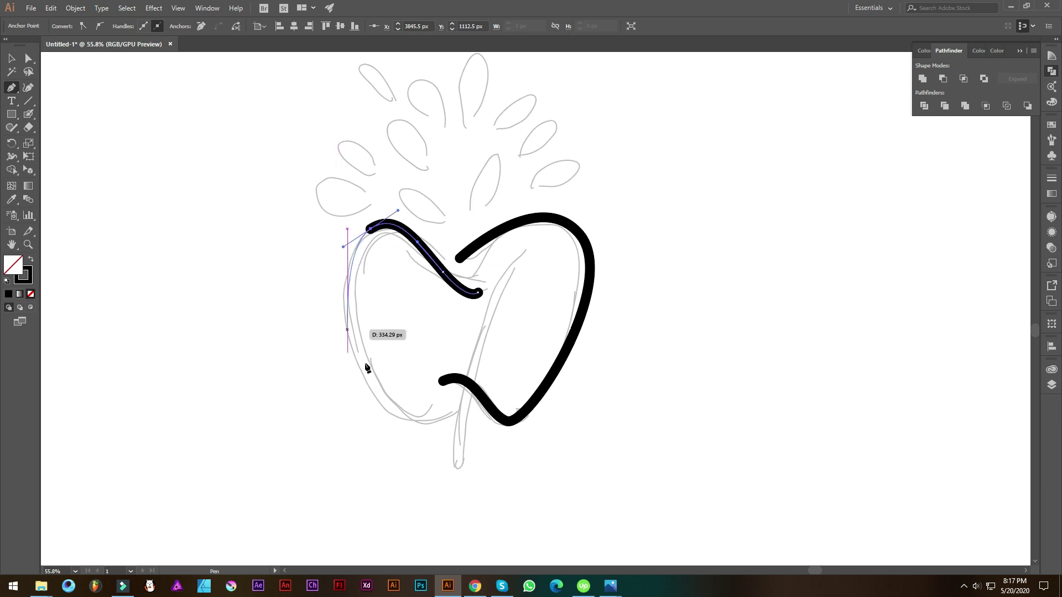
drag(393, 410, 425, 454)
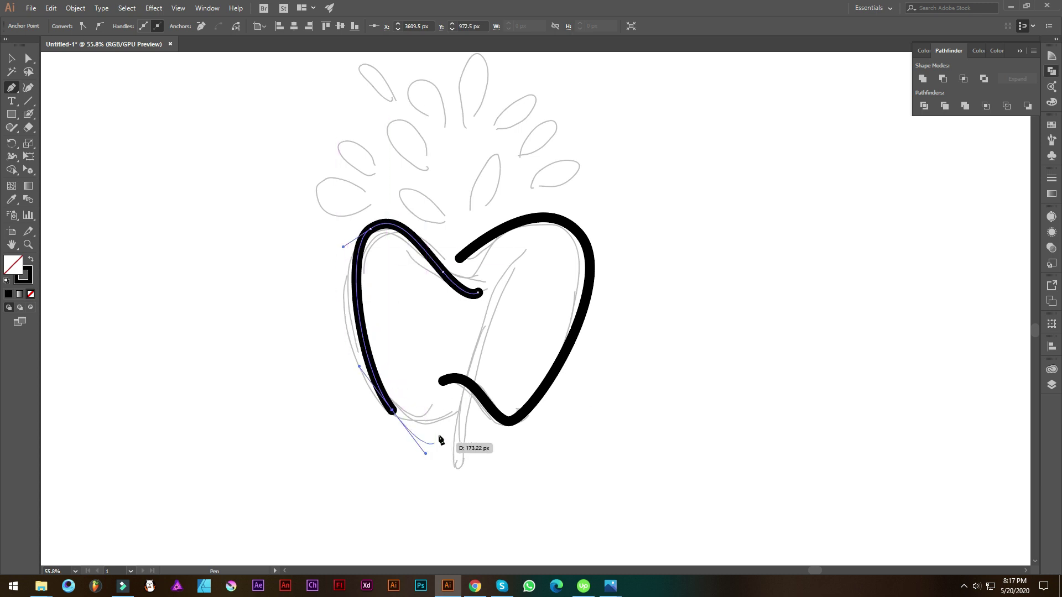
drag(452, 408, 445, 410)
key(ctrl+z)
click(455, 391)
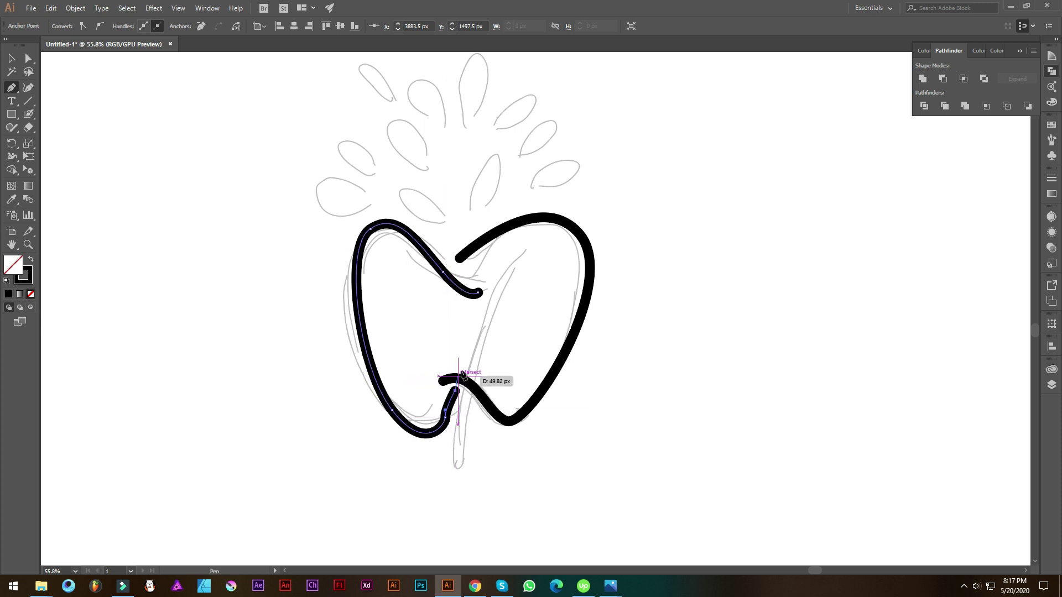
key(Escape)
Step: Draw the curved trunk line through the tooth with the Pen tool, from inside the right lobe down below the bottom notch
click(532, 261)
mouse_move(463, 471)
mouse_down()
mouse_move(467, 566)
mouse_move(448, 474)
mouse_move(460, 556)
mouse_up()
drag(448, 377, 493, 432)
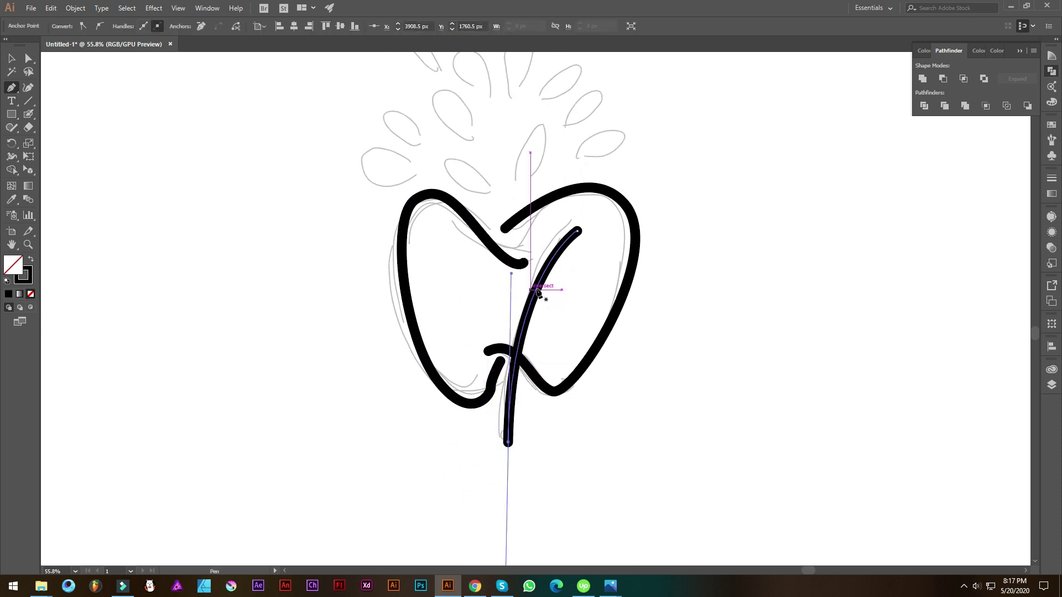
Step: Refine the left half of the tooth by nudging its lower anchor point left and up in small steps
scroll(480, 418, down, 1)
click(27, 61)
click(462, 415)
drag(452, 412, 477, 387)
drag(419, 409, 451, 376)
key(Left)
key(Left)
key(Left)
key(Left)
key(Left)
key(Left)
key(Left)
key(Left)
key(Left)
key(Left)
key(Left)
key(Left)
key(Left)
key(Left)
key(Left)
key(Left)
key(Up)
key(Up)
key(Up)
key(Up)
key(Up)
key(Up)
key(Up)
key(Up)
key(Up)
key(Up)
key(Up)
key(Up)
key(Up)
key(Up)
key(Up)
key(Up)
key(Up)
Step: Reshape the right half of the tooth by lowering its top start point, pulling its right edge inward and lowering its bottom point
drag(448, 273, 439, 289)
shift+click(500, 272)
drag(501, 272, 504, 284)
drag(591, 254, 582, 256)
mouse_move(553, 403)
mouse_down()
mouse_move(567, 412)
mouse_move(547, 409)
mouse_up()
click(628, 267)
Step: Draw a 240 px circle to the right of the traced tooth and give it a black fill without a stroke
click(11, 87)
drag(522, 210, 557, 282)
click(11, 114)
click(55, 145)
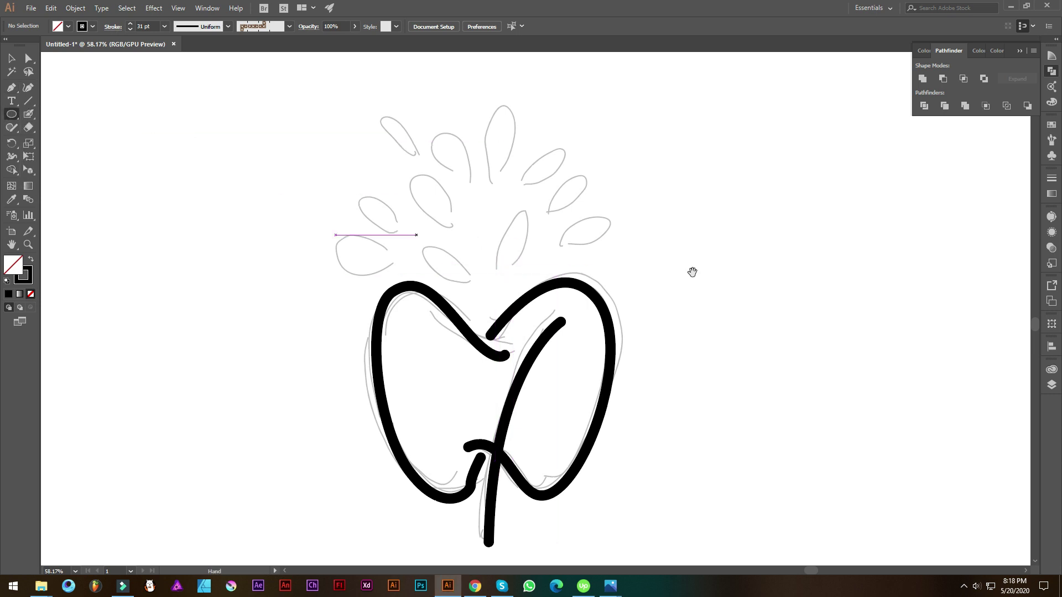
drag(692, 272, 510, 256)
drag(559, 265, 573, 268)
drag(546, 195, 632, 281)
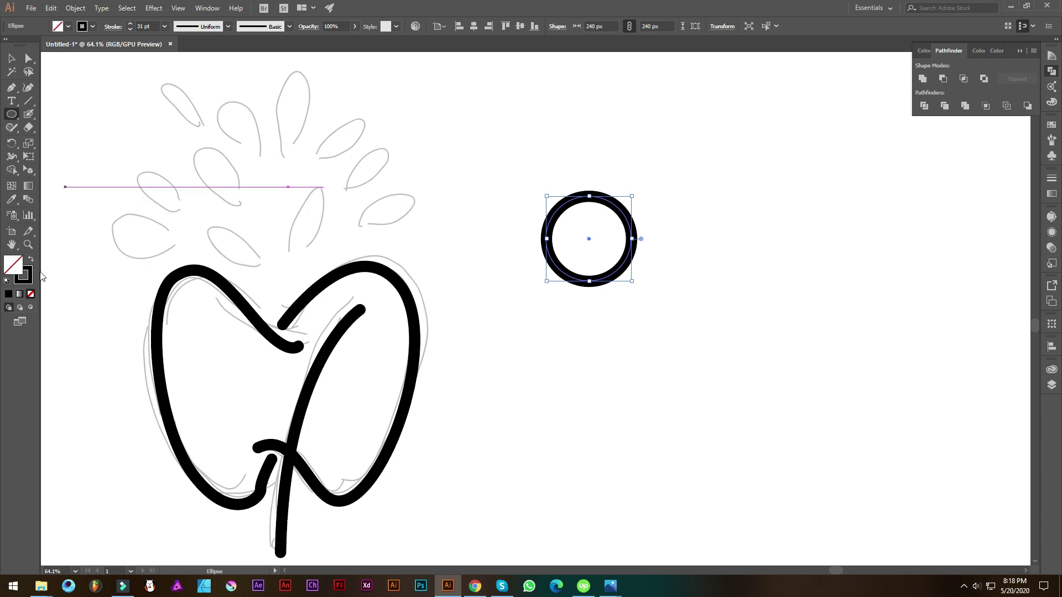
click(30, 259)
Step: Place an overlapping copy of the circle beside it and keep only the lens-shaped intersection as a leaf using Shape Builder
click(12, 58)
drag(619, 249, 675, 247)
drag(753, 131, 529, 351)
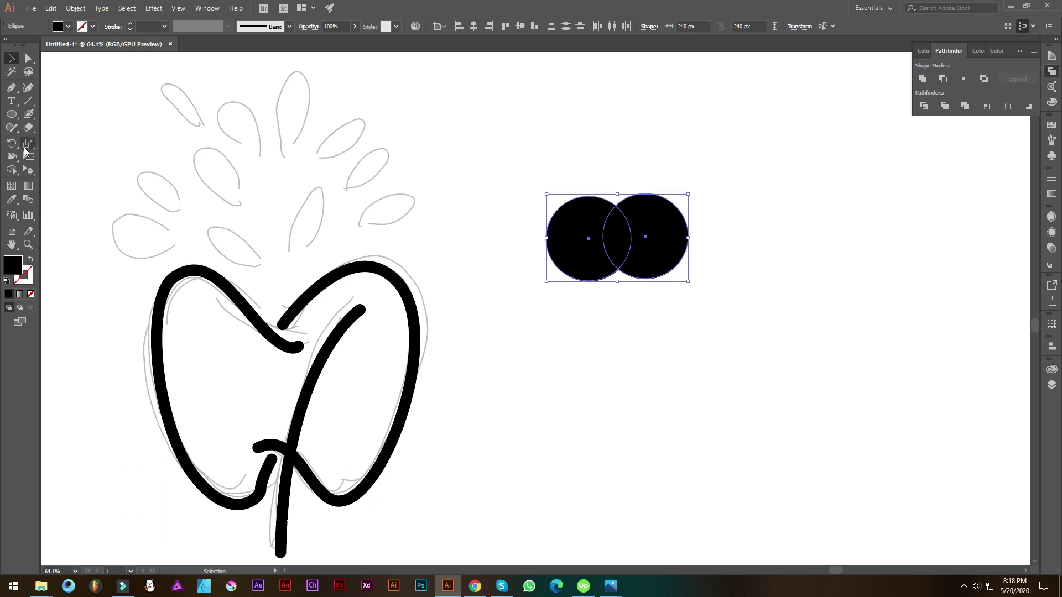
click(11, 170)
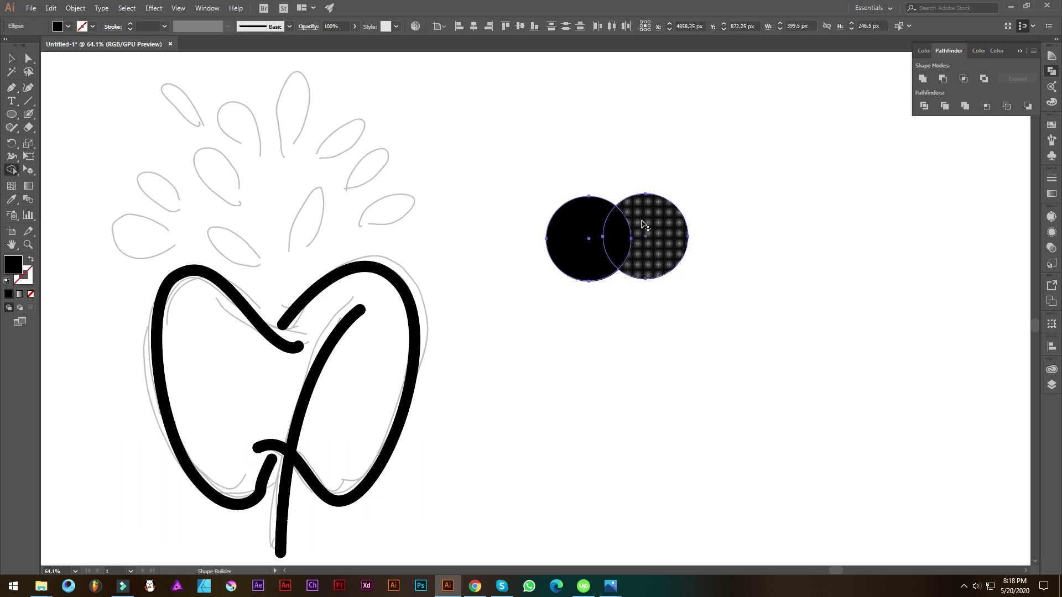
alt+click(659, 238)
alt+click(575, 240)
click(12, 59)
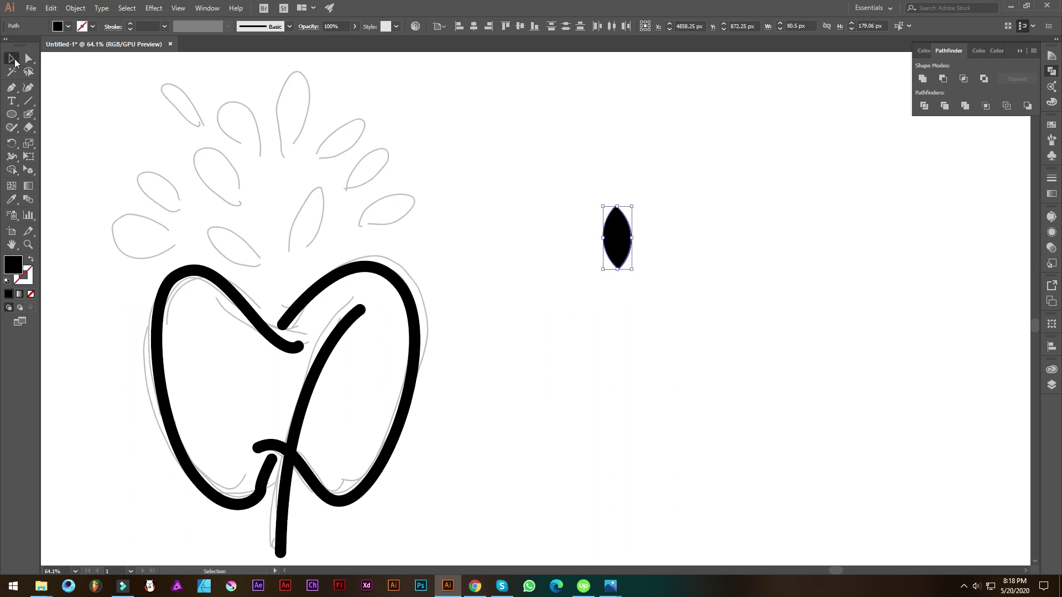
Step: Place a second copy of the lens-shaped leaf beside the first and delete both leaves
click(691, 289)
drag(692, 289, 732, 221)
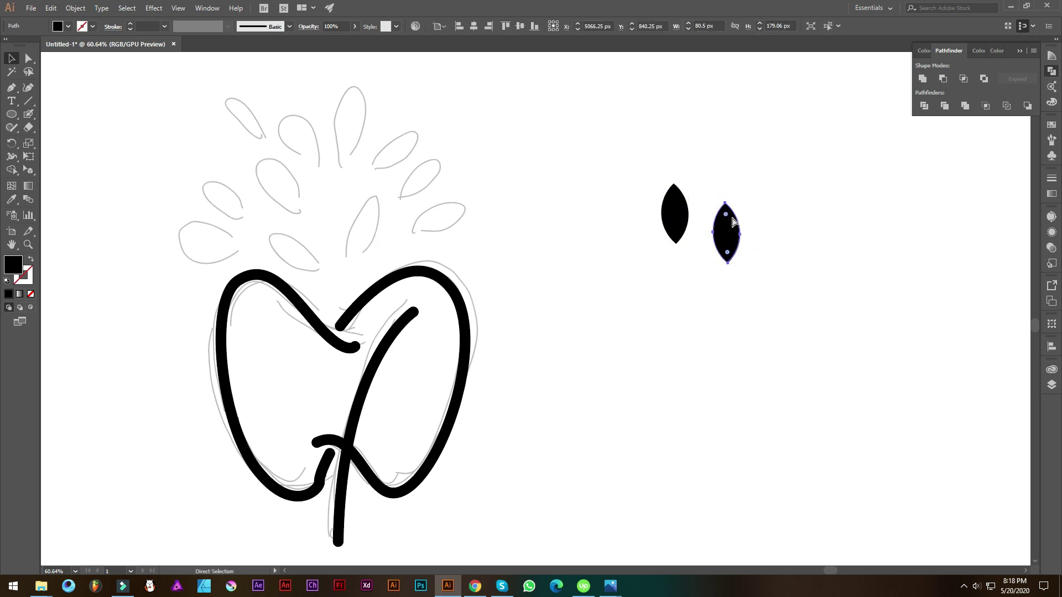
click(507, 182)
drag(545, 214, 593, 208)
scroll(629, 208, down, 1)
drag(665, 135, 768, 232)
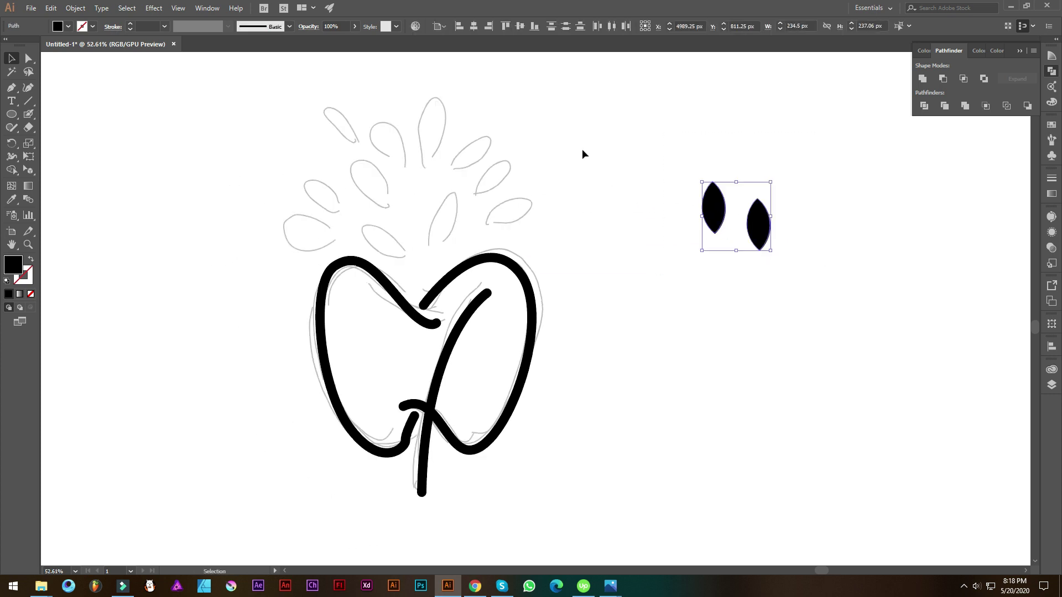
key(Delete)
scroll(701, 219, down, 1)
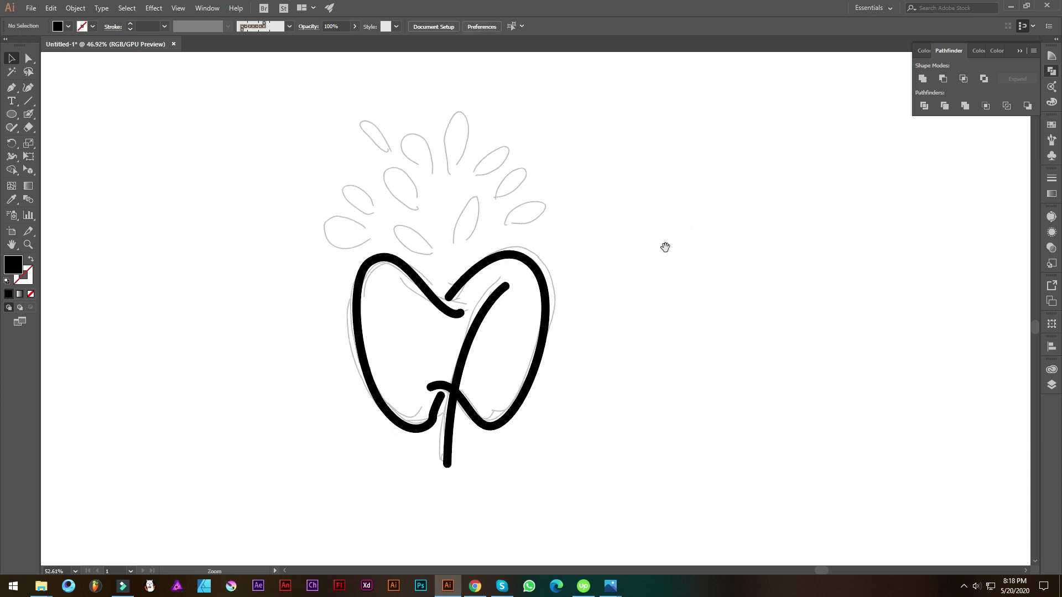
Step: Draw a black pointed leaf with the Pen tool beside the tooth, with a curved slit cut in from its base as the vein
click(10, 89)
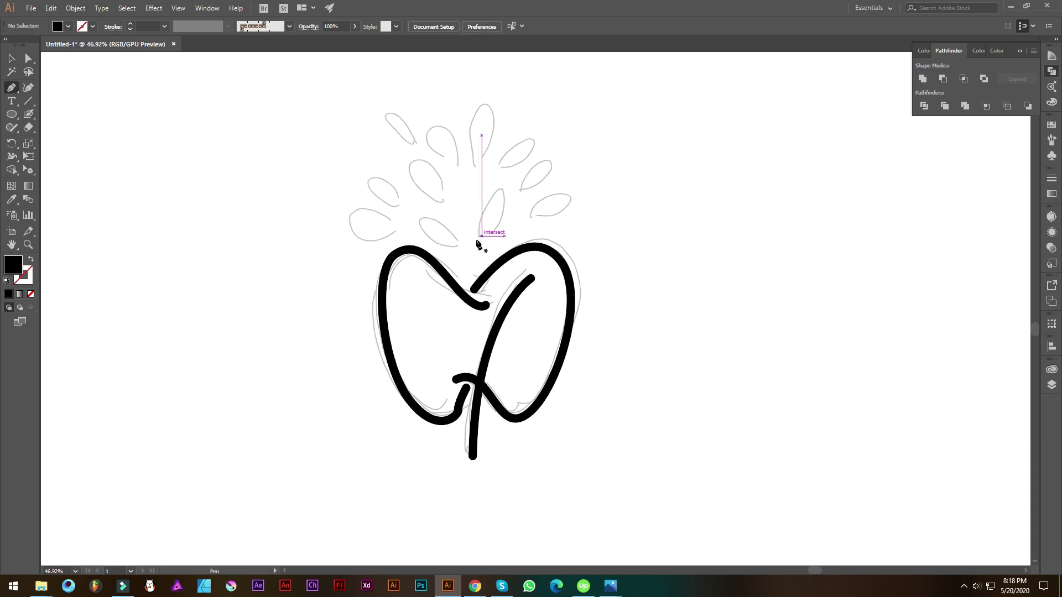
click(696, 296)
drag(756, 240, 815, 244)
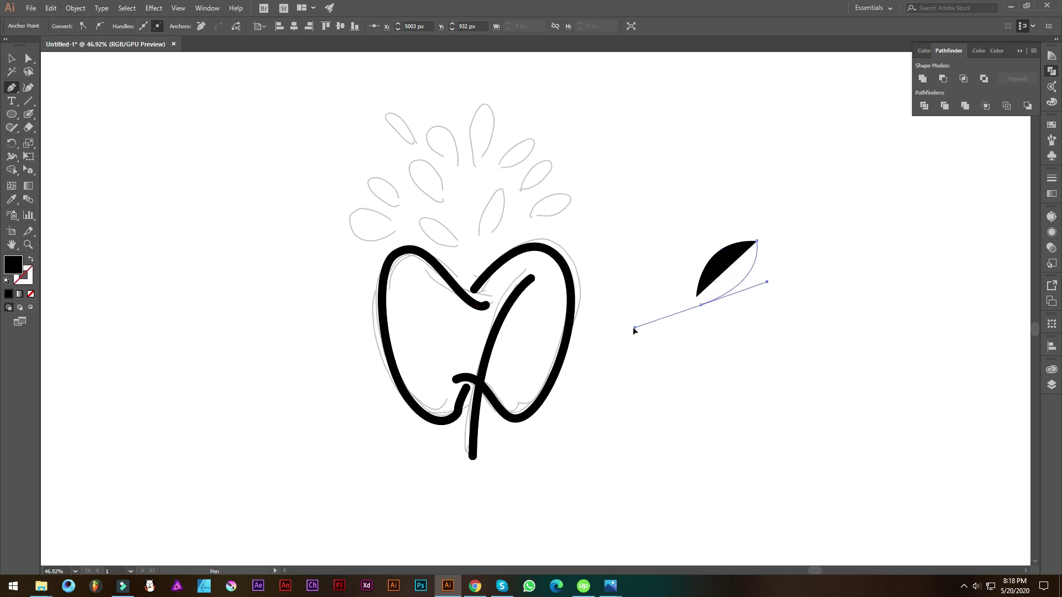
drag(639, 303, 639, 303)
click(701, 305)
drag(750, 257, 775, 239)
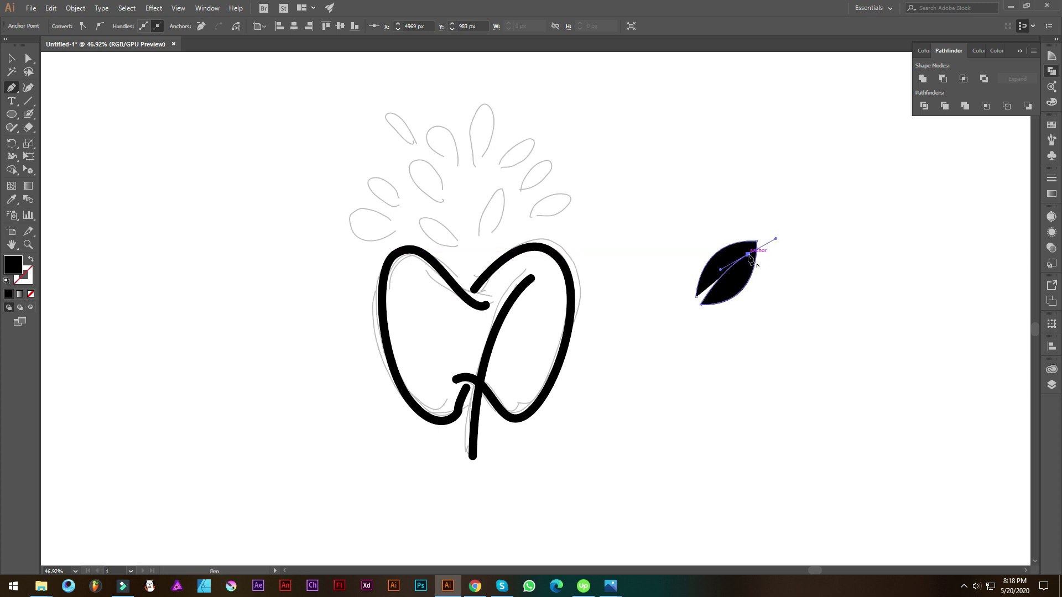
drag(696, 296, 674, 330)
Step: Refine the leaf by moving its base point inward, adjusting the upper edge's curve handle and narrowing the vein slit
click(23, 57)
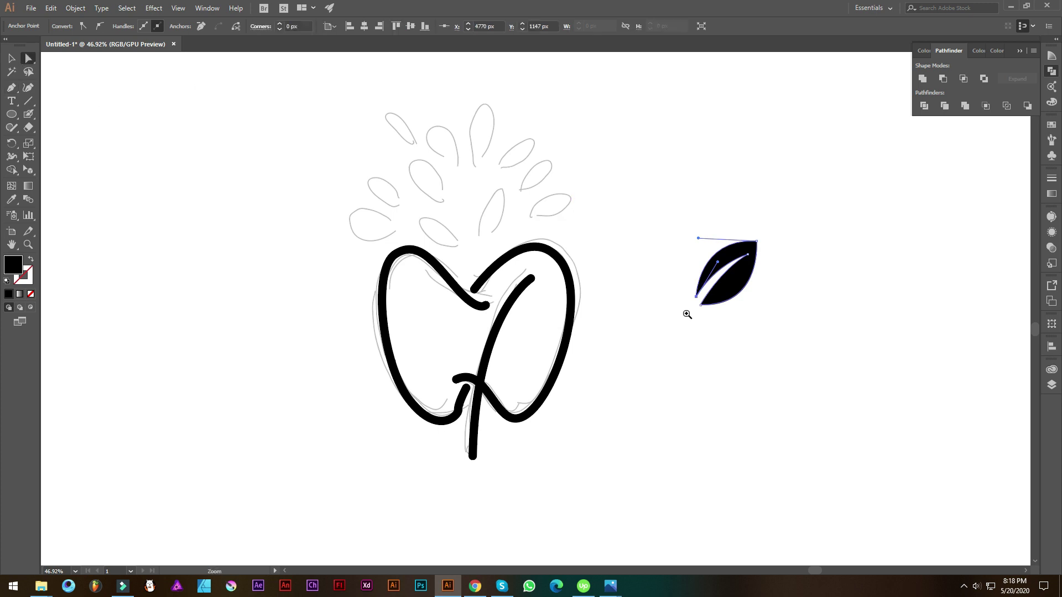
scroll(685, 310, up, 3)
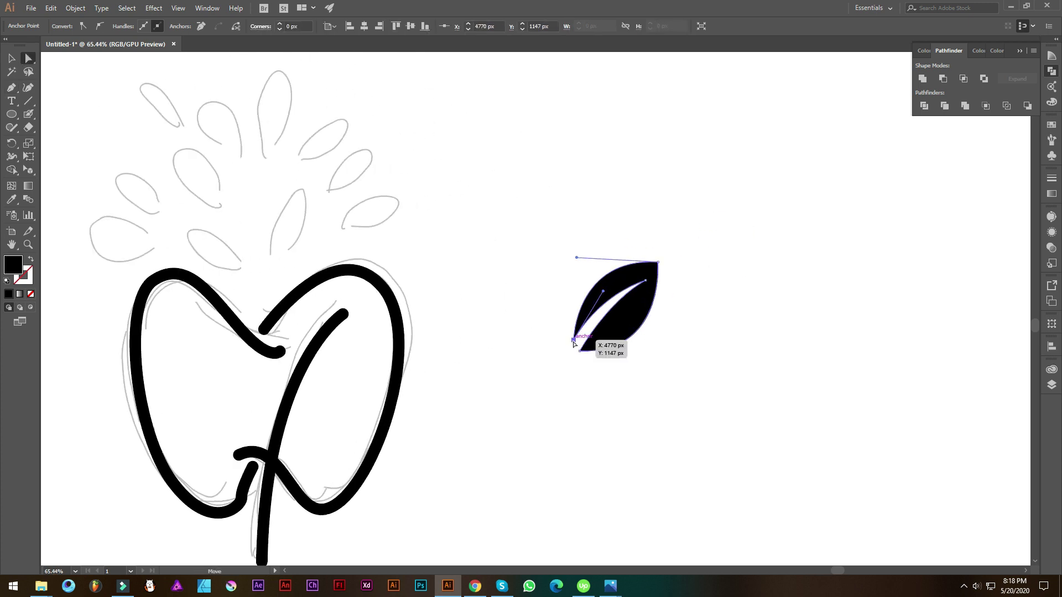
drag(574, 346, 578, 349)
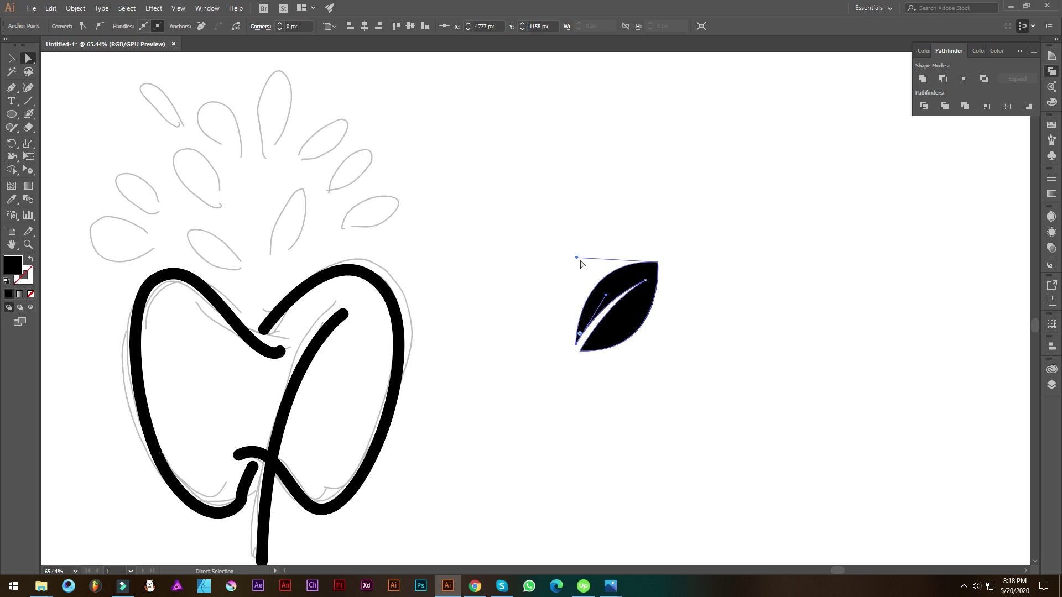
drag(576, 258, 565, 270)
click(646, 280)
drag(648, 283, 646, 280)
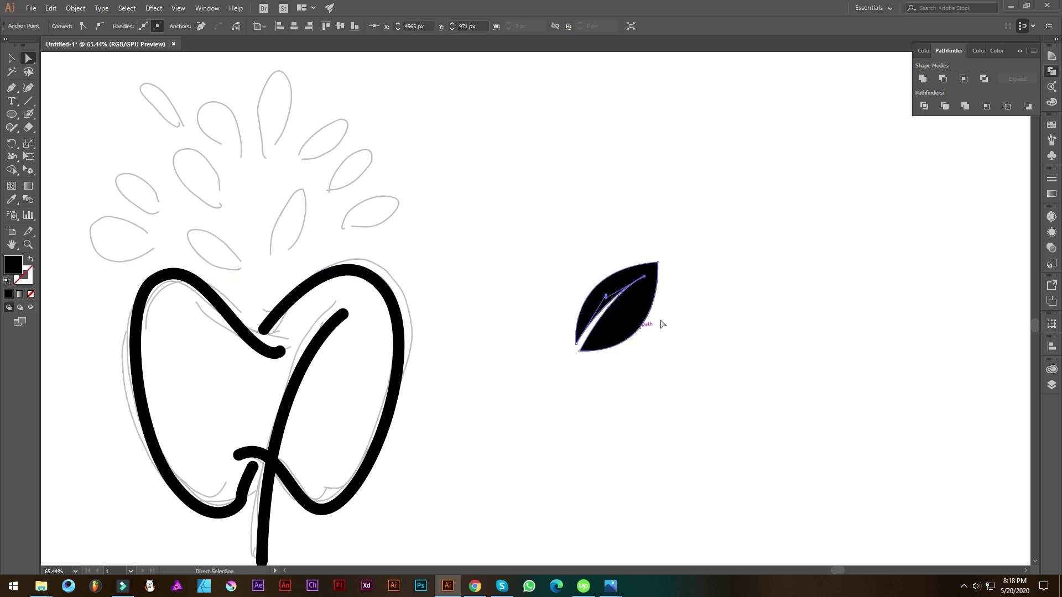
click(662, 296)
scroll(662, 297, down, 5)
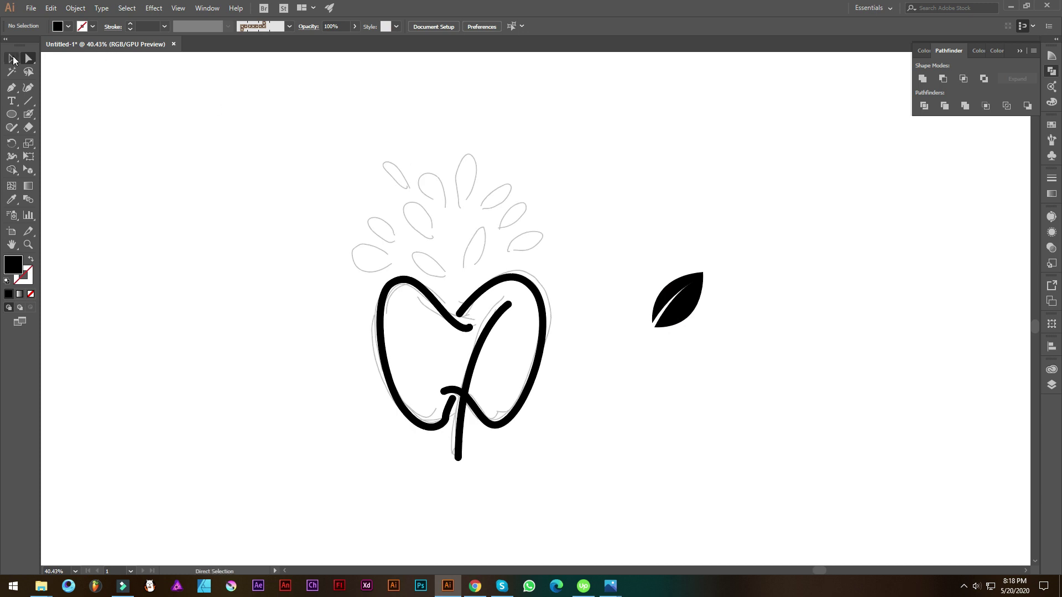
Step: Place a copy of the leaf over the central sketched leaf above the tooth and rotate it to match
click(692, 322)
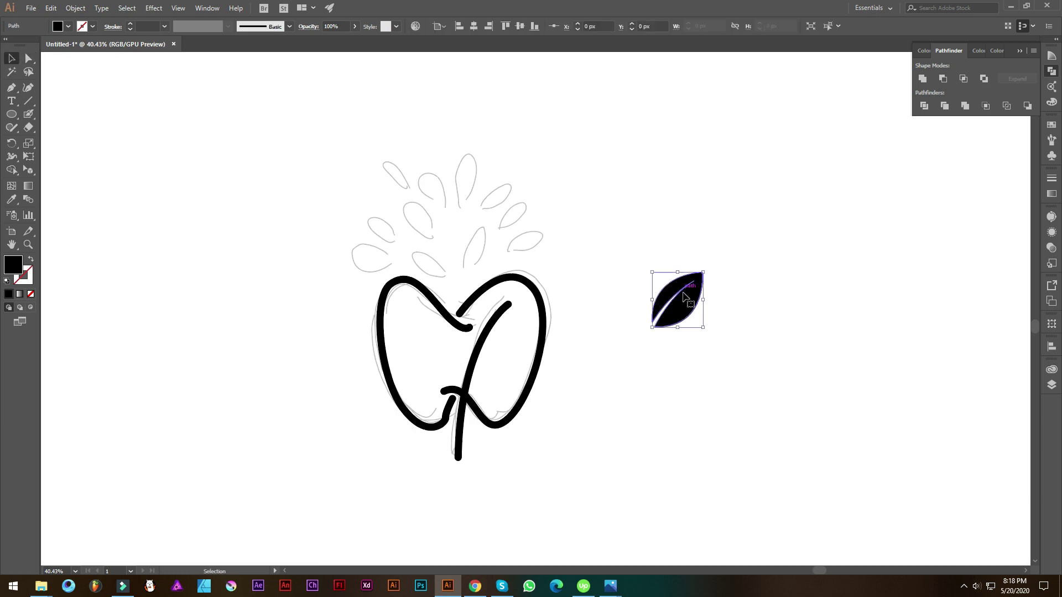
mouse_move(686, 291)
mouse_down()
mouse_move(485, 233)
mouse_move(503, 219)
mouse_up()
scroll(515, 219, up, 1)
drag(499, 265, 506, 273)
Step: Copy the central leaf to the left side of the tree and reflect the copy across the vertical axis
drag(508, 208, 400, 215)
right_click(406, 210)
mouse_move(450, 369)
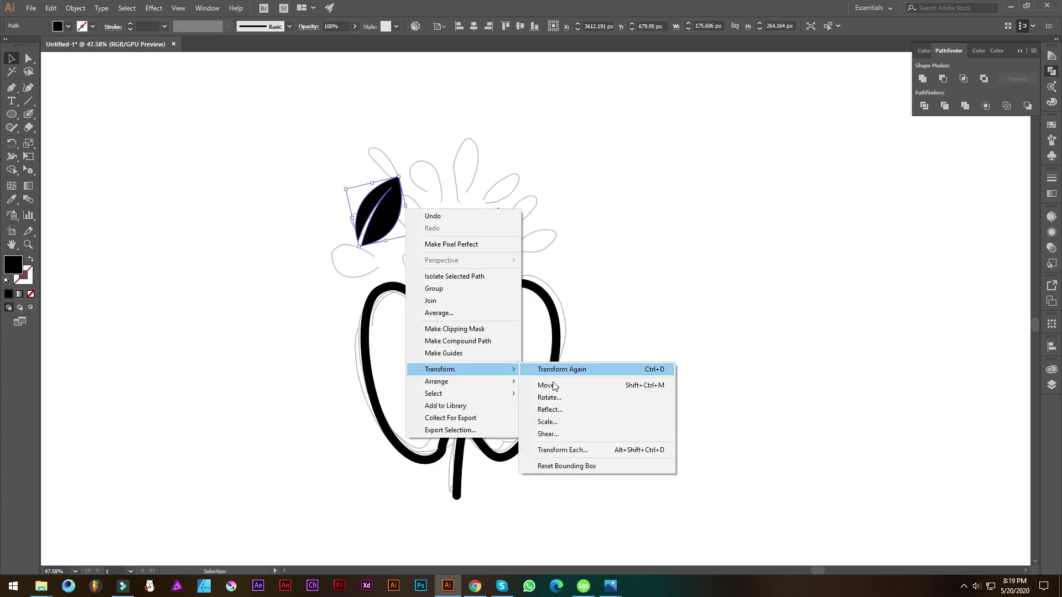
click(547, 409)
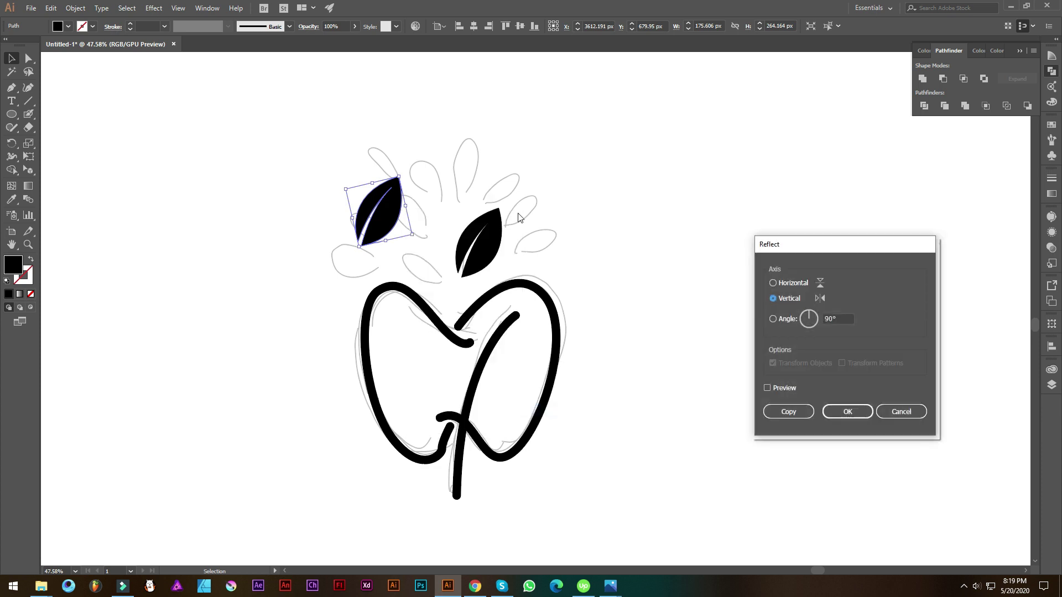
click(849, 412)
drag(421, 224, 459, 227)
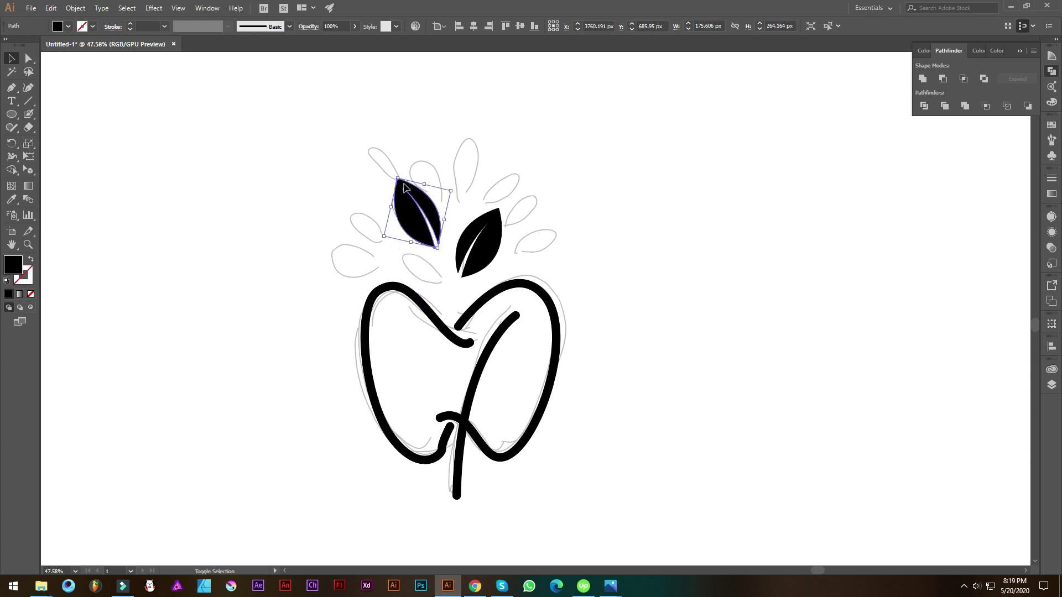
Step: Fit the reflected leaf to the sketch and copy, resize and rotate it to build the remaining left-side leaves
drag(398, 177, 410, 257)
click(448, 243)
drag(422, 280, 373, 230)
drag(362, 207, 367, 217)
drag(380, 227, 370, 254)
Step: Try to mirror a copy of the far-left leaf on the right side of the tree
drag(355, 264, 595, 268)
right_click(595, 267)
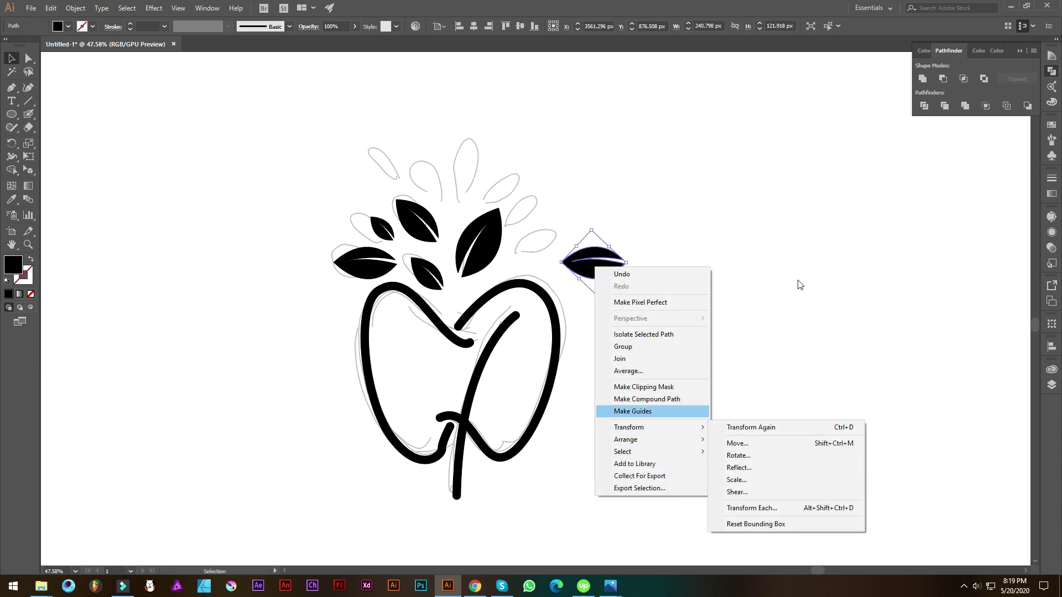
click(593, 291)
key(ctrl+z)
Step: Fill the top and right side of the tree with resized and rotated leaf copies
drag(478, 244, 505, 182)
alt+drag(422, 227, 485, 154)
alt+drag(439, 278, 429, 180)
click(650, 171)
mouse_move(638, 175)
ctrl+mouse_down()
mouse_move(639, 243)
mouse_move(605, 217)
ctrl+mouse_up()
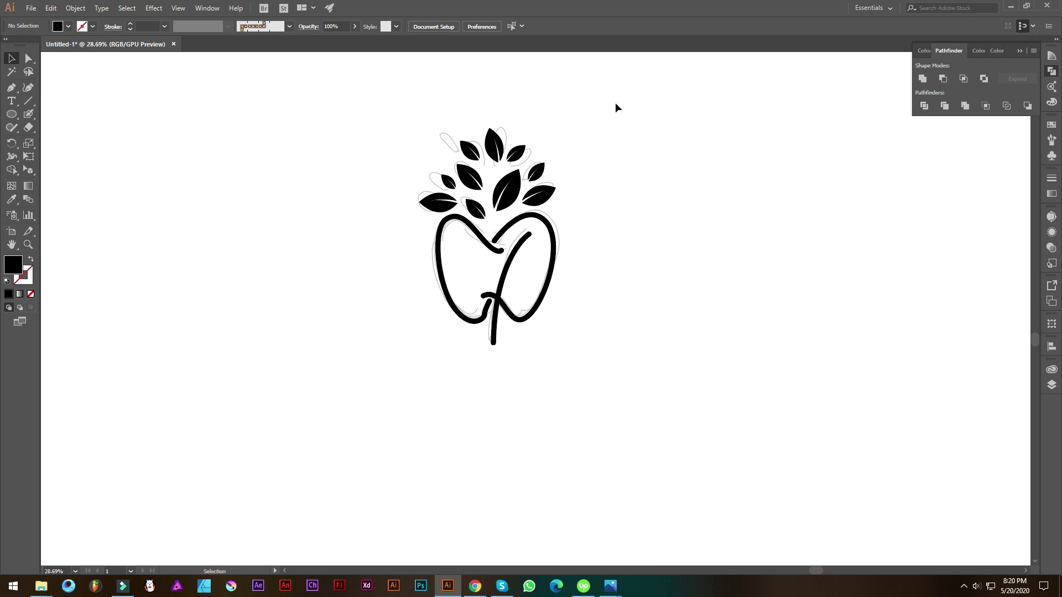
Step: Move the tooth outline, trunk and leaves together to the right, clear of the sketch
drag(327, 91, 639, 378)
drag(481, 234, 799, 244)
drag(796, 300, 469, 334)
click(642, 326)
ctrl+drag(498, 299, 553, 332)
mouse_move(592, 332)
mouse_down()
mouse_move(618, 343)
mouse_move(608, 329)
mouse_up()
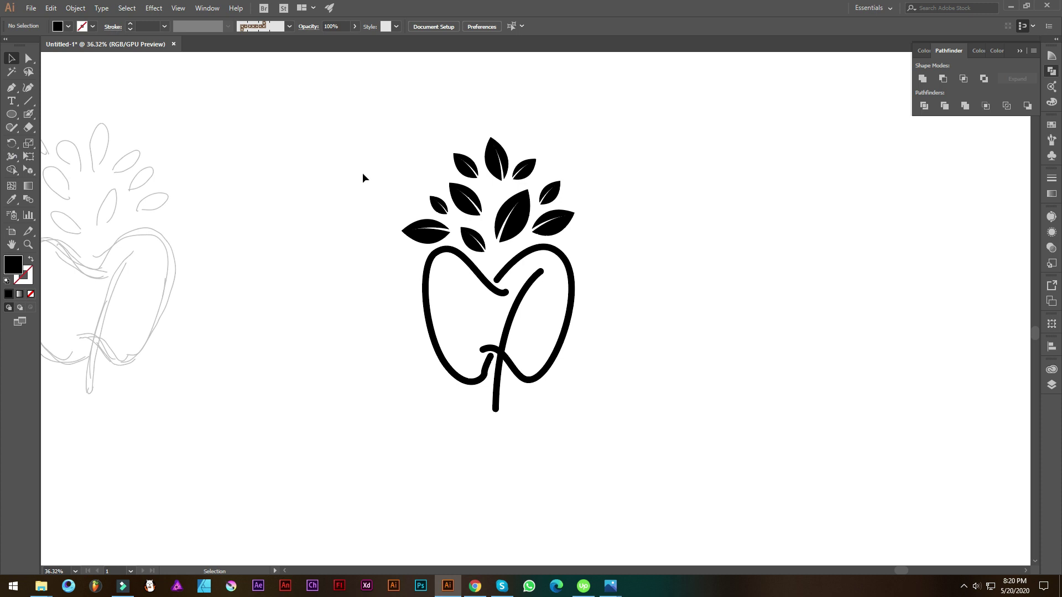
ctrl+drag(501, 212, 512, 218)
drag(588, 226, 568, 234)
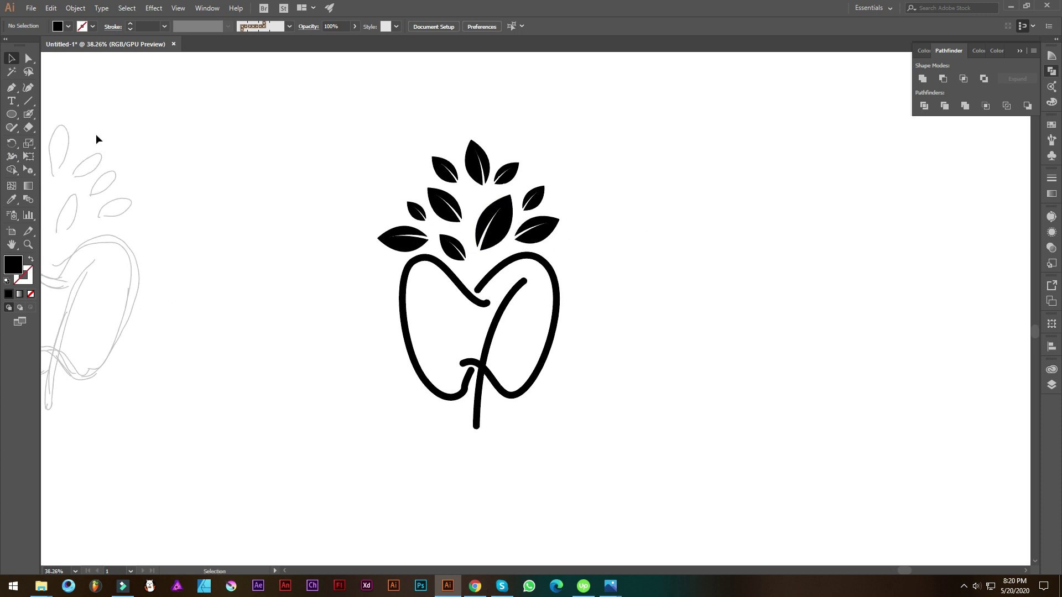
Step: Vary the left tooth half's stroke with the Width tool, thickening its bottom curve, thinning its top and widening its inner end
ctrl+drag(494, 296, 533, 310)
drag(431, 430, 427, 435)
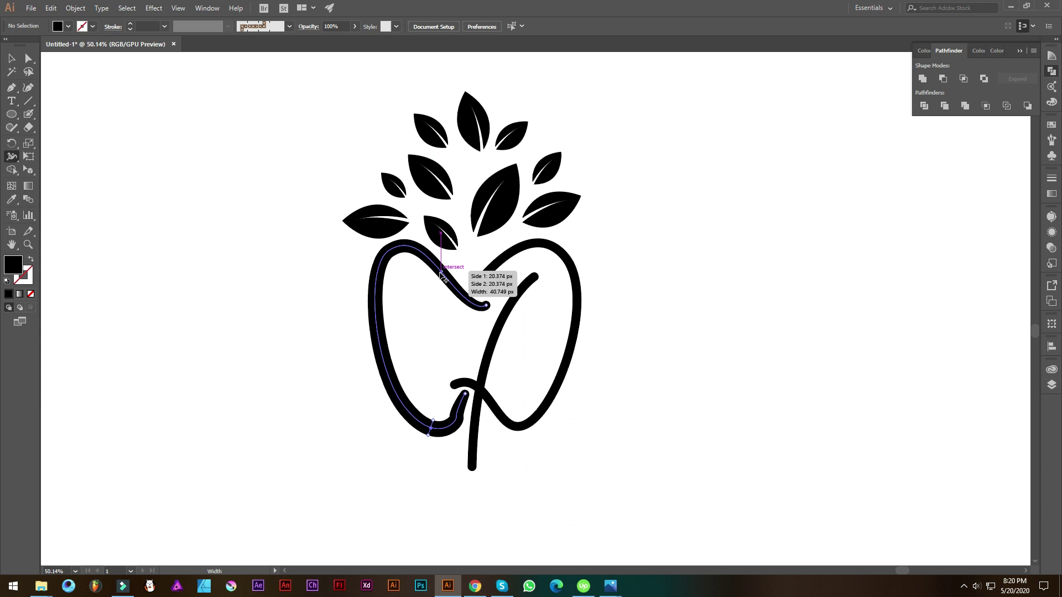
drag(415, 250, 415, 254)
drag(485, 307, 490, 308)
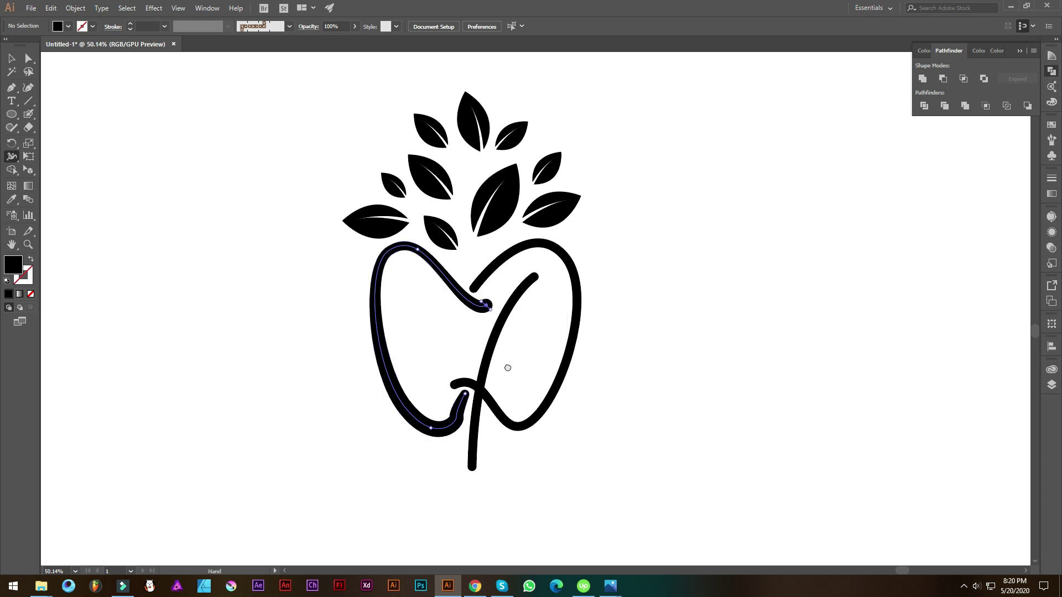
Step: Widen the trunk line towards its base with the Width tool
drag(508, 368, 491, 326)
drag(456, 409, 465, 426)
drag(437, 290, 455, 349)
Step: Thicken the right tooth half's upper start to about 55 px and thin its outer edge to about 22 px with the Width tool
drag(547, 338, 514, 331)
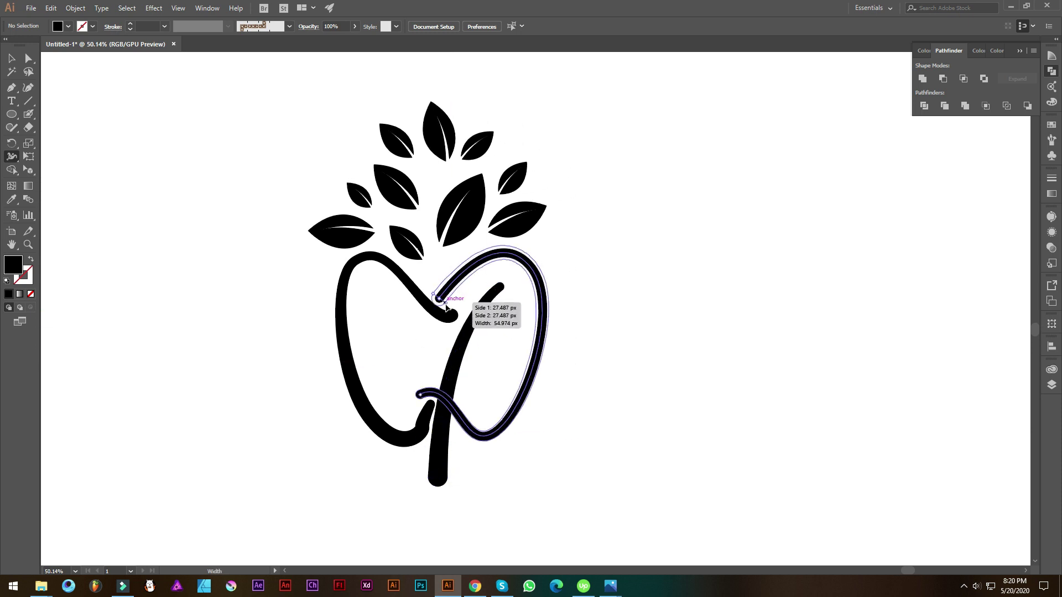
scroll(495, 296, down, 2)
drag(501, 343, 542, 336)
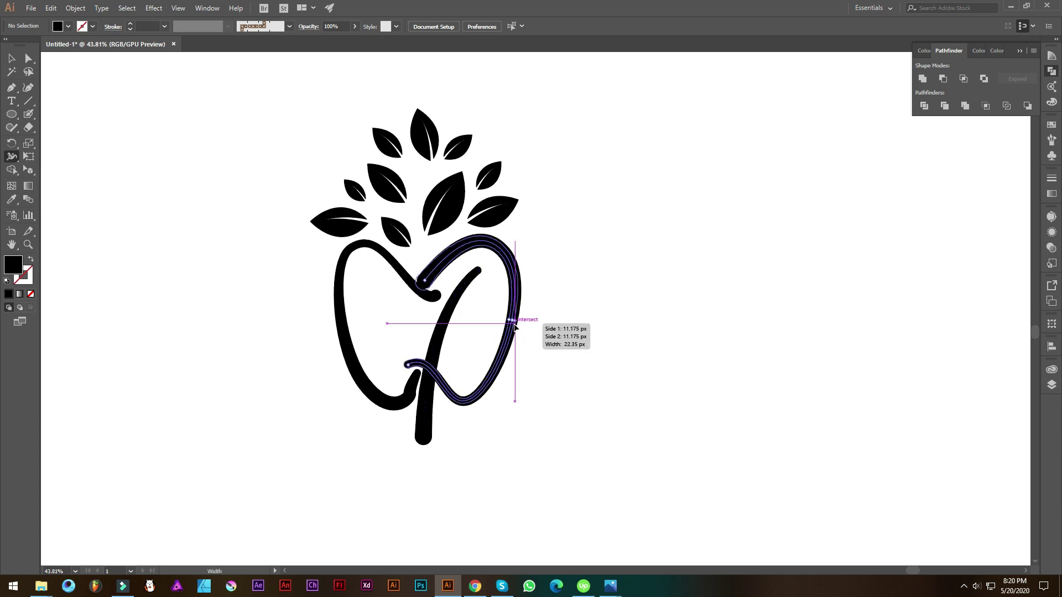
scroll(501, 367, up, 1)
scroll(502, 367, down, 1)
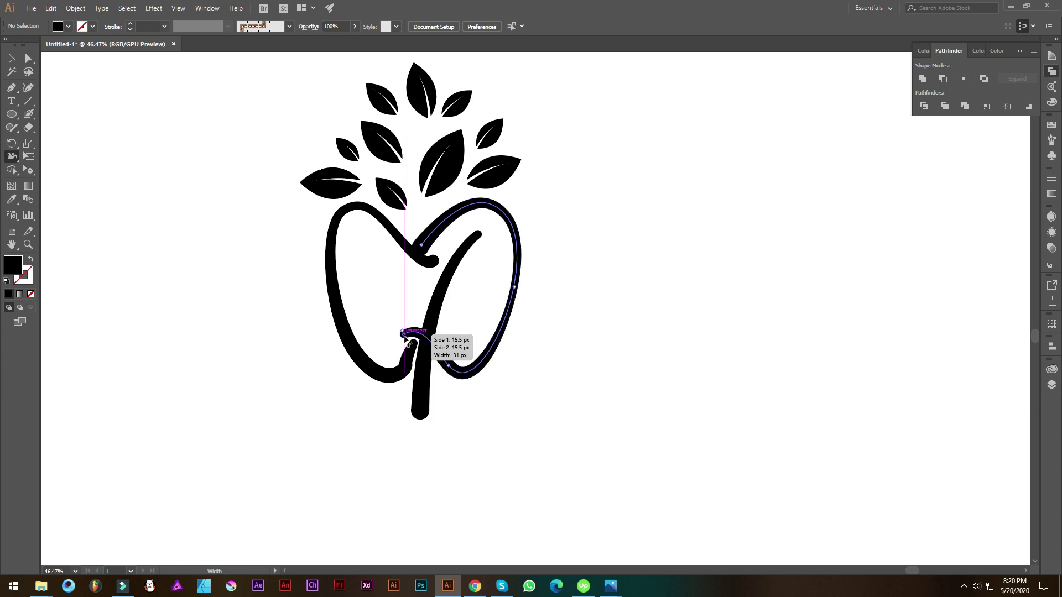
Step: Taper the right half's inner tail to a thin tip, extend the tip up and left, and smooth its curve
alt+scroll(408, 338, up, 5)
drag(449, 349, 443, 335)
drag(583, 432, 614, 466)
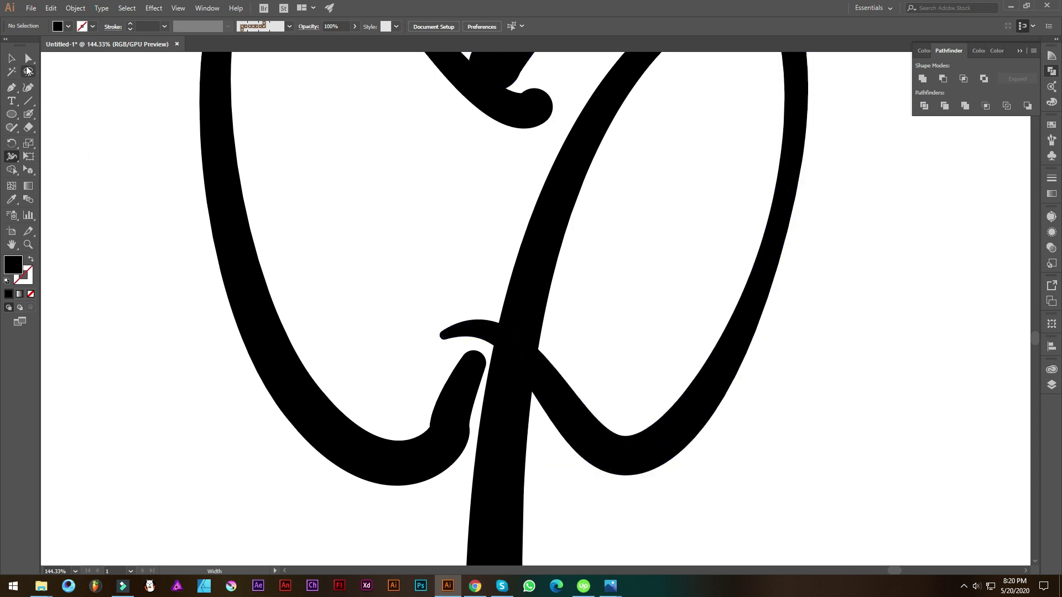
drag(443, 336, 403, 300)
drag(484, 265, 505, 297)
Step: Smooth the hook at the bottom of the left tooth half by adjusting its anchor points and curve handles
click(452, 435)
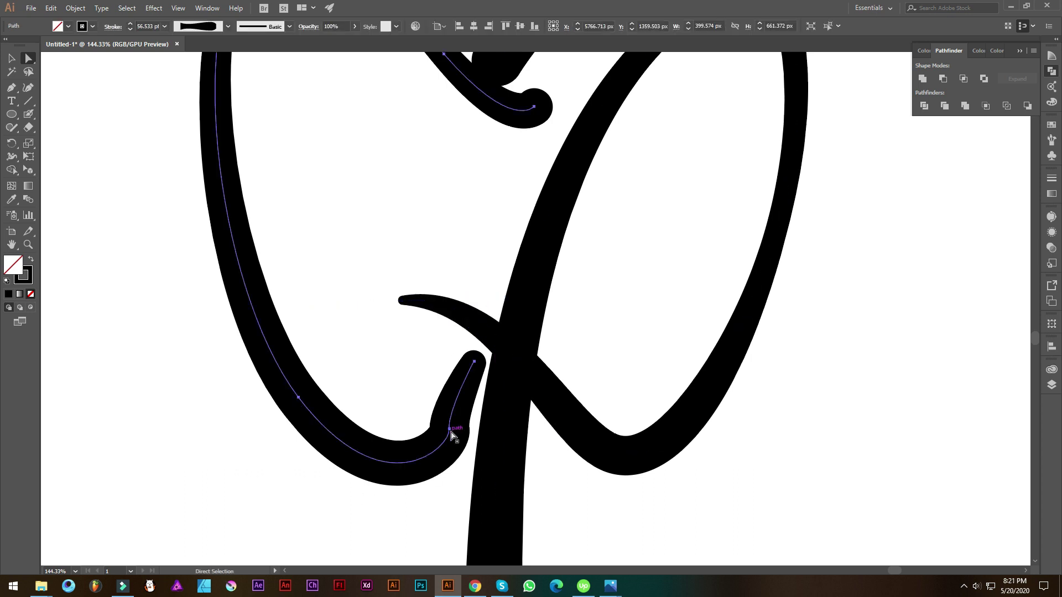
drag(452, 447, 443, 429)
drag(494, 457, 332, 434)
mouse_move(406, 436)
mouse_down()
mouse_move(429, 428)
mouse_move(435, 439)
mouse_up()
key(Left)
drag(374, 372, 366, 352)
drag(391, 236, 427, 219)
click(592, 323)
scroll(596, 332, down, 2)
click(603, 346)
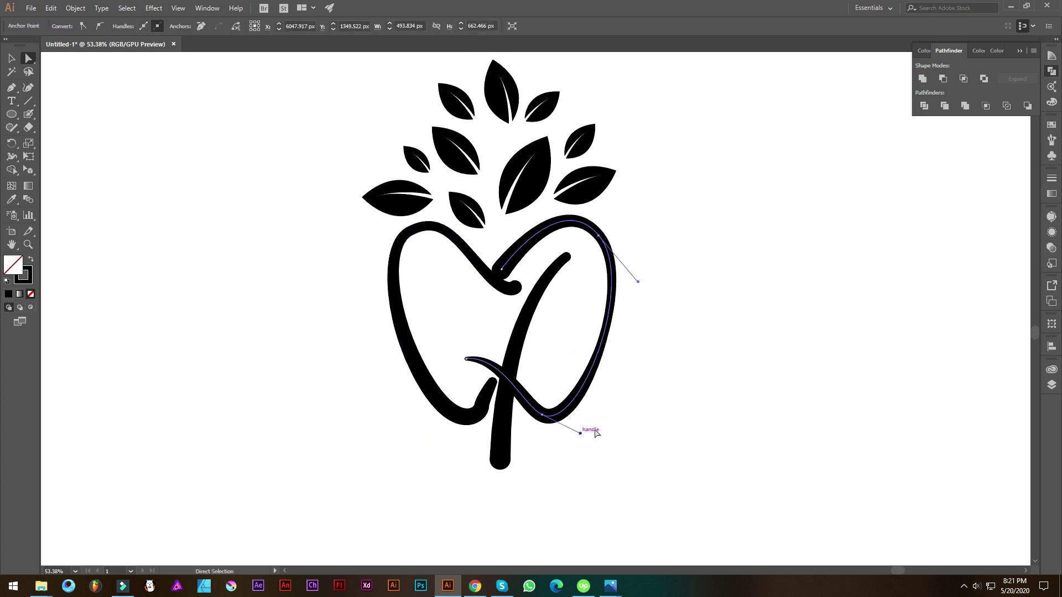
click(658, 267)
scroll(704, 383, down, 2)
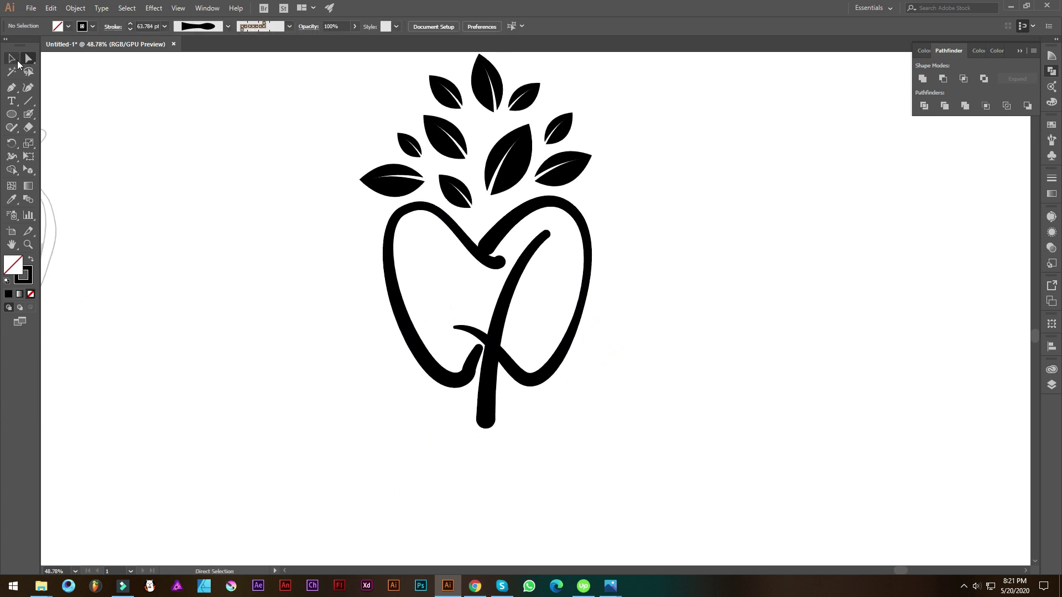
Step: Fine-tune the positions and rotations of the individual leaves to balance the crown above the tooth
click(12, 58)
scroll(552, 260, up, 3)
click(453, 210)
drag(474, 183, 484, 176)
drag(473, 231, 477, 236)
drag(464, 171, 500, 179)
drag(523, 163, 547, 198)
click(533, 223)
drag(540, 203, 565, 201)
click(569, 205)
drag(574, 238, 576, 237)
click(658, 246)
drag(660, 245, 686, 423)
drag(678, 427, 639, 323)
Step: Expand the appearance of both tooth strokes and the trunk stroke into filled shapes and ungroup them
click(509, 349)
scroll(500, 379, down, 1)
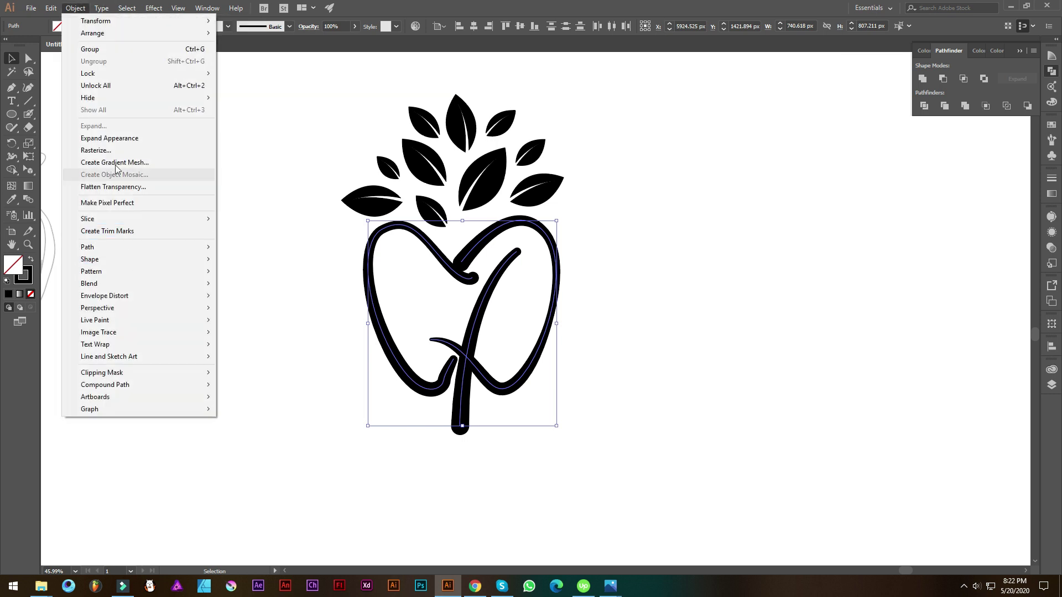
click(145, 138)
right_click(521, 276)
click(657, 329)
Step: Offset the outlines of the expanded tooth and trunk shapes by 15 px
drag(596, 249, 372, 407)
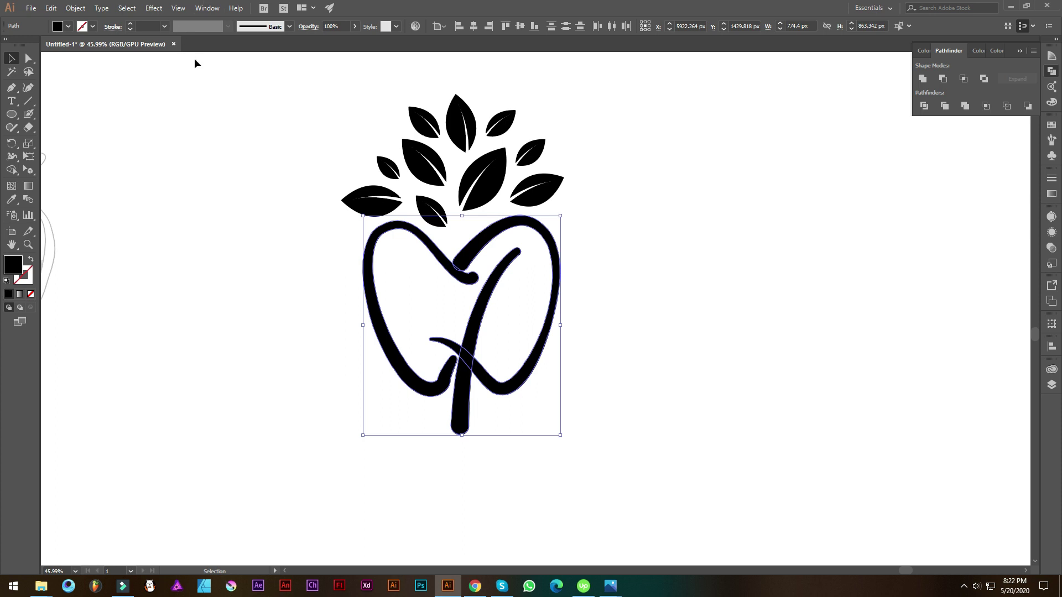
click(75, 8)
mouse_move(137, 245)
click(295, 286)
text(15)
click(767, 344)
click(820, 344)
Step: Remove the offset margins with Shape Builder, leaving gaps where the left tooth half meets the trunk and where both halves cross at the top
click(12, 169)
click(14, 170)
scroll(447, 379, up, 5)
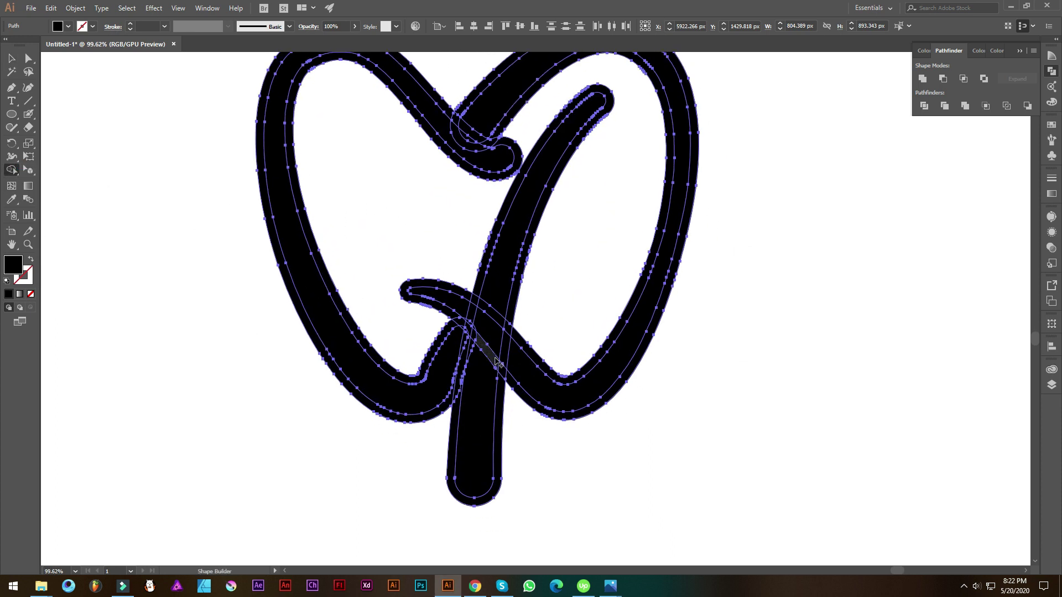
click(466, 330)
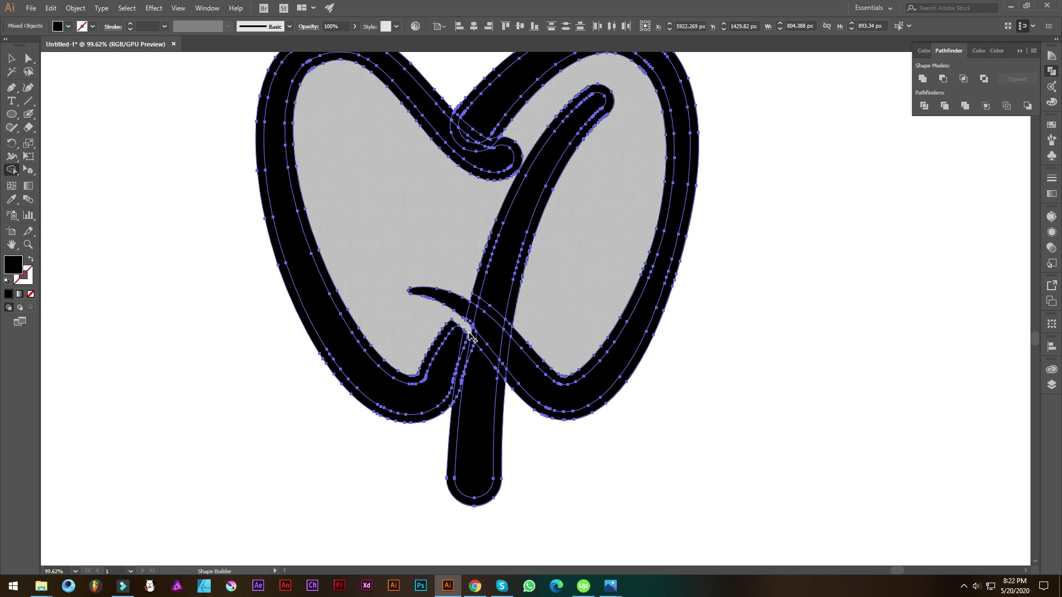
scroll(462, 364, up, 2)
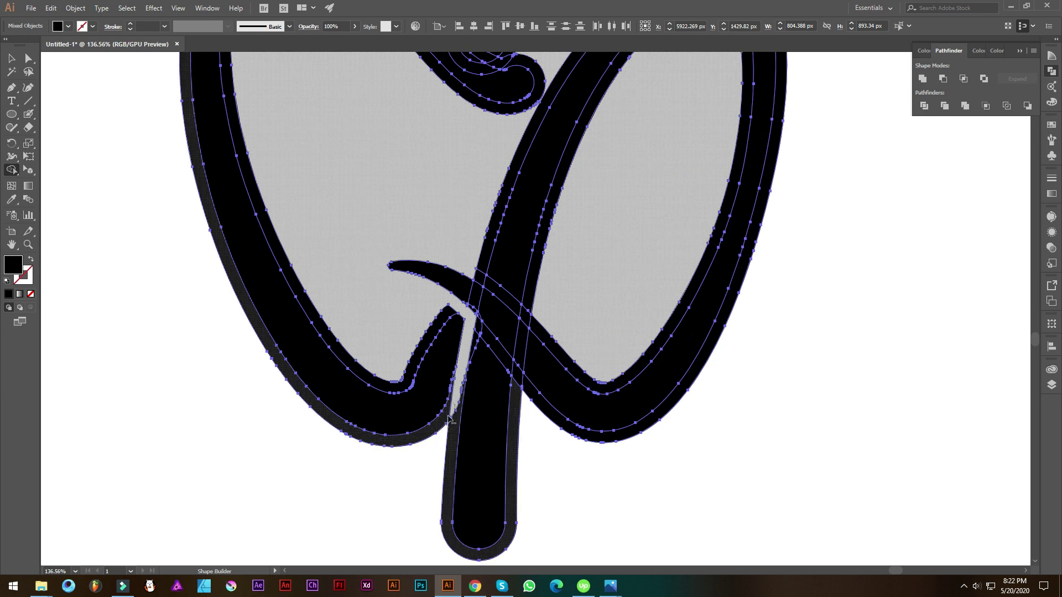
scroll(455, 406, down, 1)
scroll(467, 338, down, 1)
drag(467, 338, 437, 458)
alt+click(433, 283)
alt+click(466, 305)
scroll(496, 307, down, 1)
scroll(495, 307, down, 2)
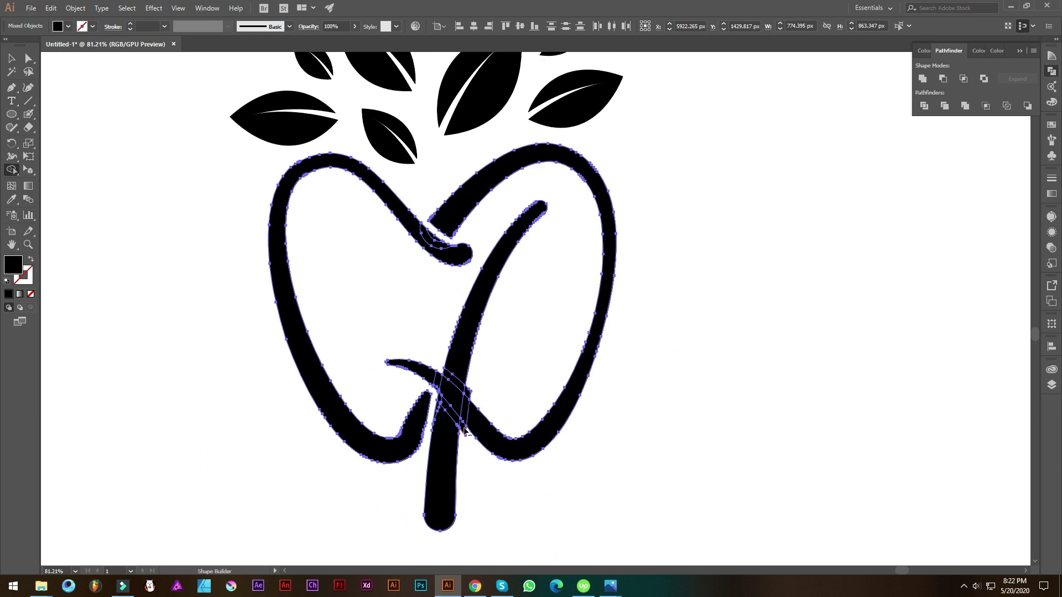
Step: Cut a gap on the trunk's left side where the thin curl crosses it and merge the remaining overlap fragments
scroll(499, 390, down, 1)
alt+click(516, 372)
mouse_move(488, 414)
mouse_down()
mouse_move(536, 417)
mouse_move(486, 434)
mouse_up()
mouse_move(529, 393)
mouse_down()
mouse_move(529, 404)
mouse_move(548, 403)
mouse_up()
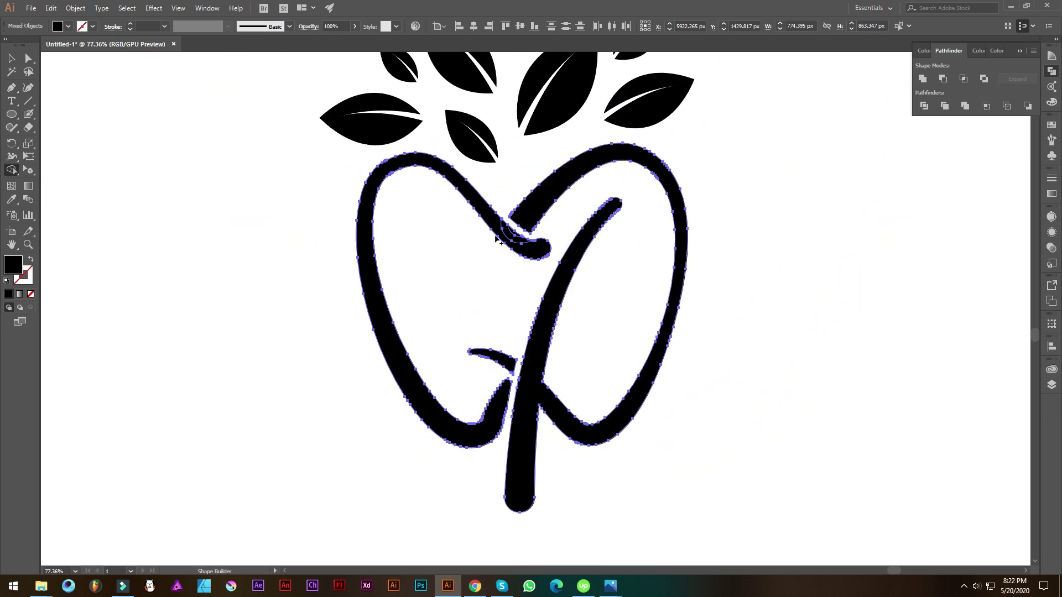
scroll(506, 304, down, 4)
drag(539, 345, 535, 406)
Step: Check the separated tooth and trunk pieces by selecting them individually and together
click(12, 58)
click(195, 182)
click(557, 327)
right_click(558, 327)
click(758, 377)
click(758, 377)
click(526, 327)
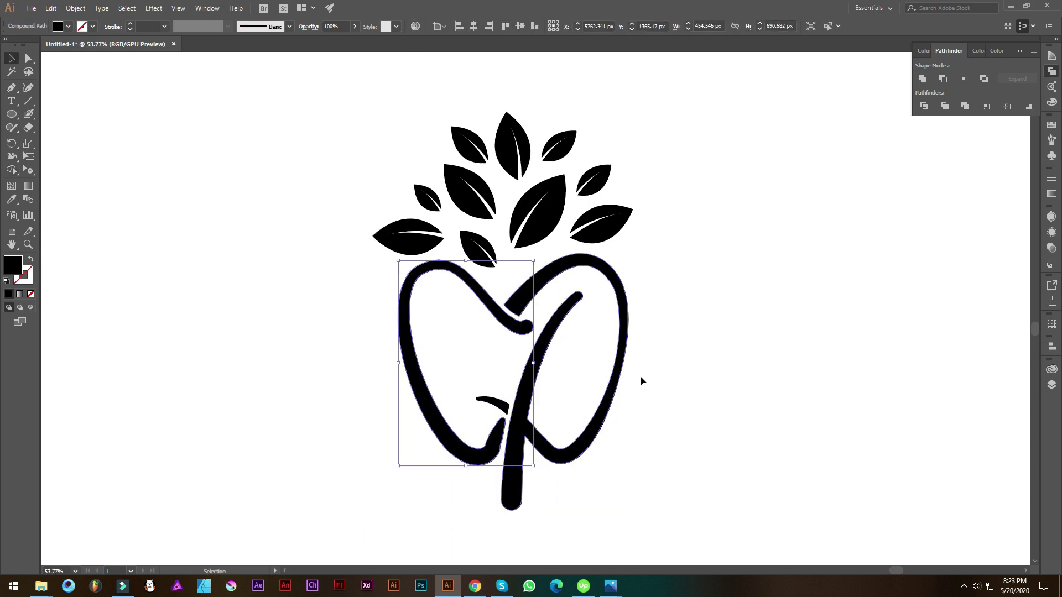
click(641, 380)
scroll(662, 266, down, 1)
key(ctrl+a)
click(706, 448)
scroll(706, 448, up, 1)
drag(582, 479, 606, 397)
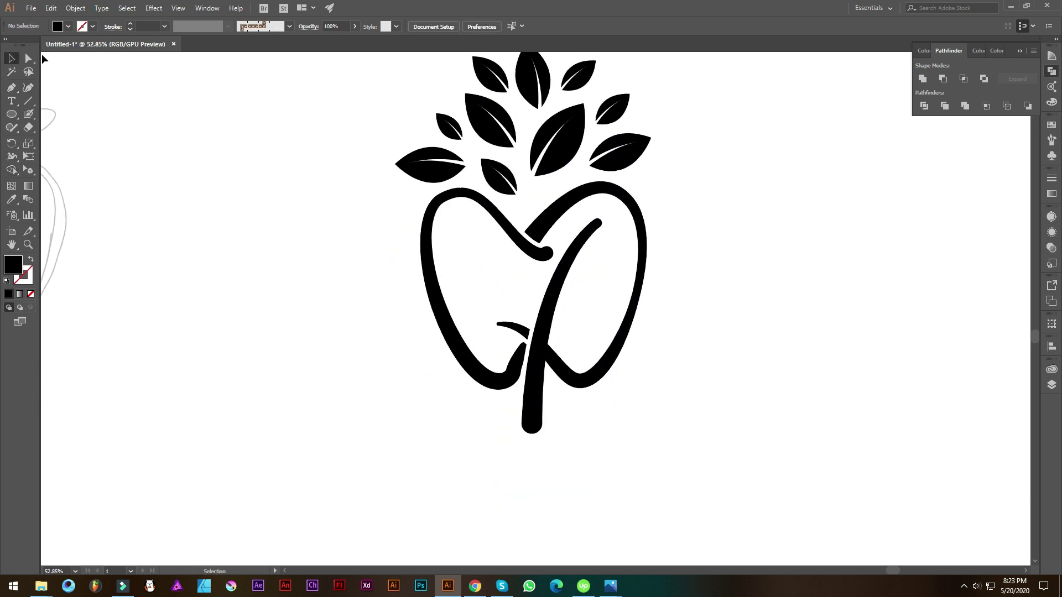
Step: Pull the anchor point at the trunk's base upward to turn the rounded end into a notch
drag(535, 434, 478, 410)
click(527, 447)
click(532, 418)
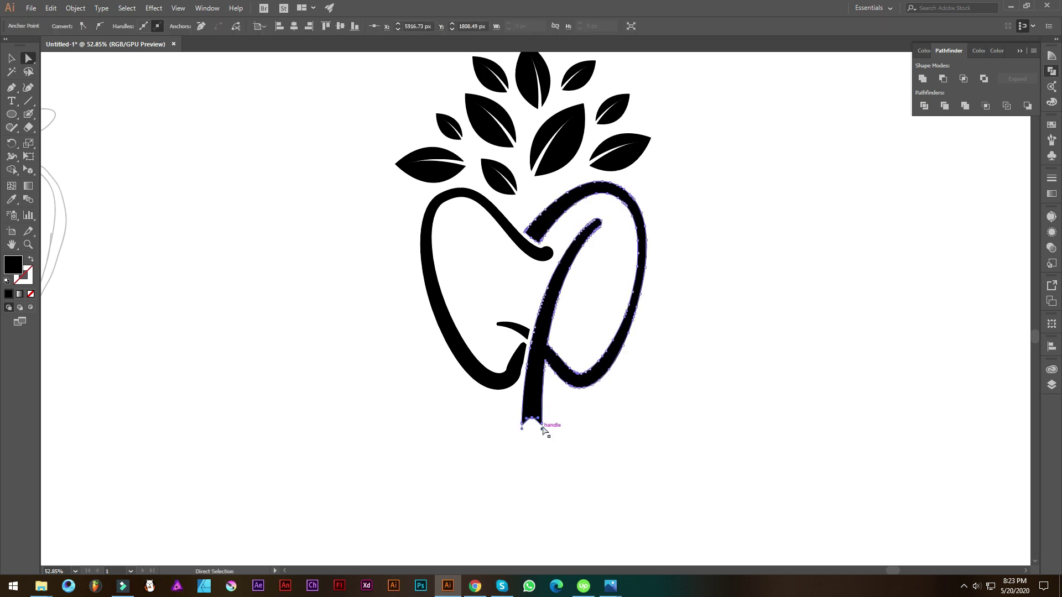
click(592, 427)
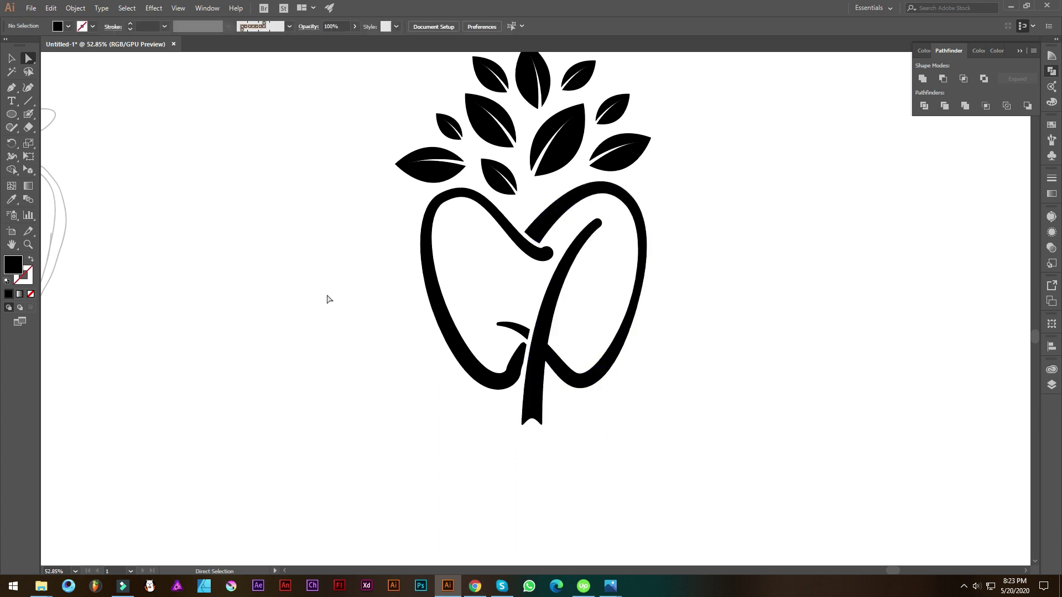
Step: Select the complete leaf and tooth mark and move it over to the area with the Pepper Tree Dental text
scroll(252, 201, down, 2)
drag(252, 202, 401, 287)
drag(420, 166, 683, 360)
click(682, 360)
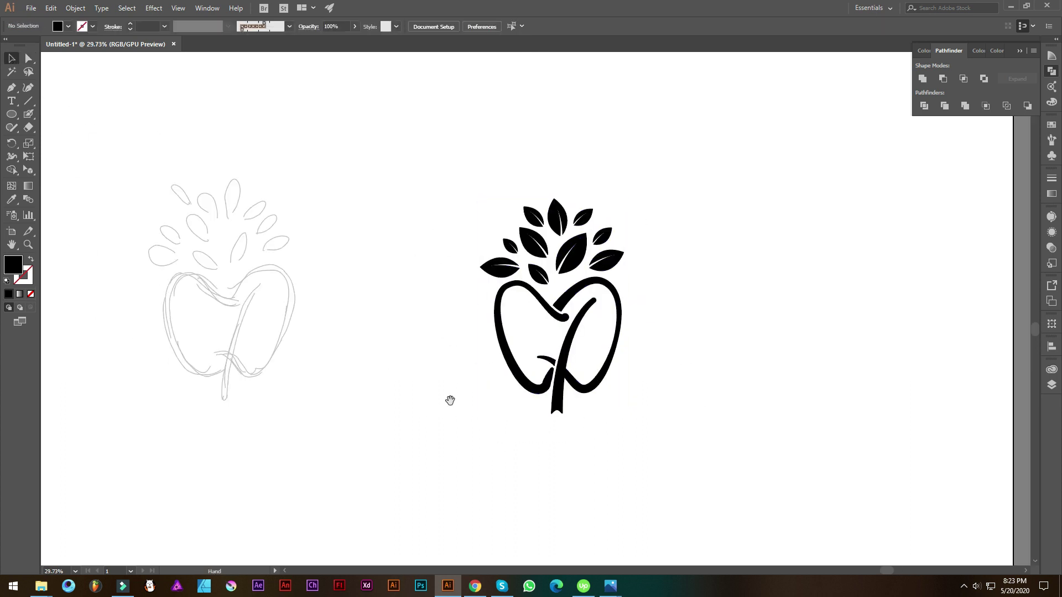
drag(451, 400, 799, 404)
scroll(824, 345, down, 2)
drag(877, 295, 449, 257)
Step: Scale the mark down and position it above the Pepper Tree Dental text
drag(326, 257, 376, 258)
drag(376, 257, 518, 347)
drag(765, 286, 560, 337)
drag(569, 370, 629, 370)
drag(543, 350, 625, 345)
right_click(621, 325)
click(678, 404)
click(803, 376)
Step: Duplicate the left tooth half and offset the copy slightly toward the inside of the tooth
scroll(686, 337, up, 5)
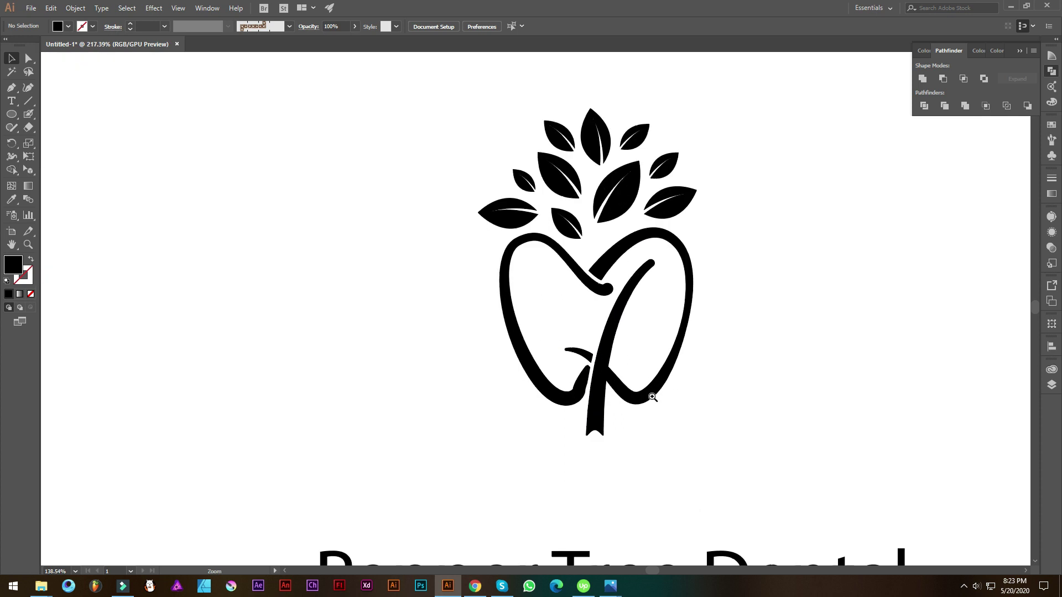
click(437, 351)
alt+drag(415, 272, 419, 275)
key(Up)
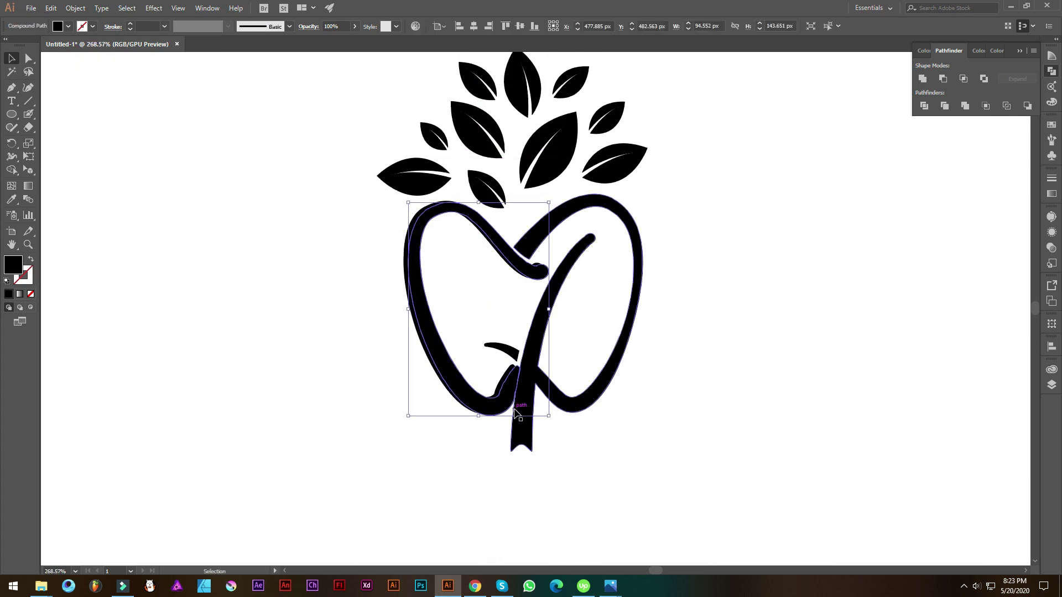
Step: Turn the copy into a 1 pt outline and cut it with Scissors, keeping only the inner arc along the tooth's left side
click(30, 260)
drag(28, 127, 87, 142)
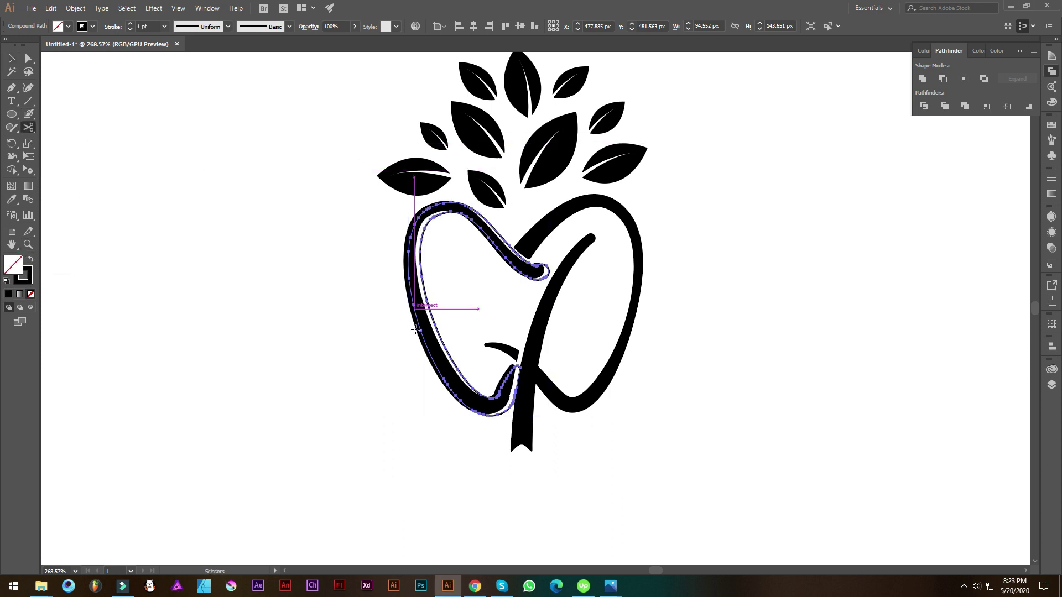
click(444, 346)
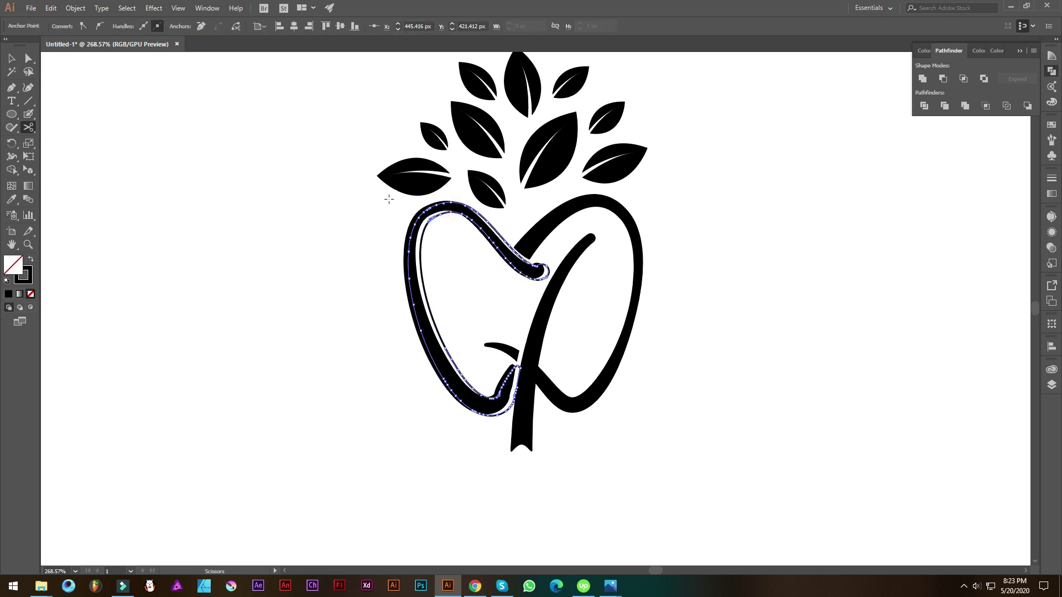
key(ctrl+shift+a)
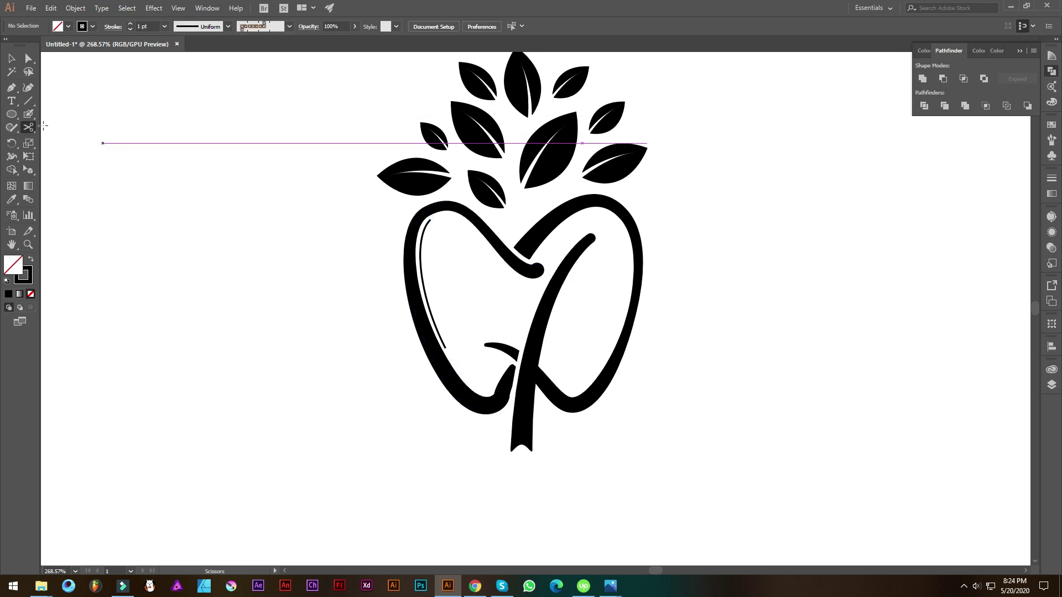
Step: Delete the stray anchor point left over from the cut outline near the left half's rounded upper end
click(11, 59)
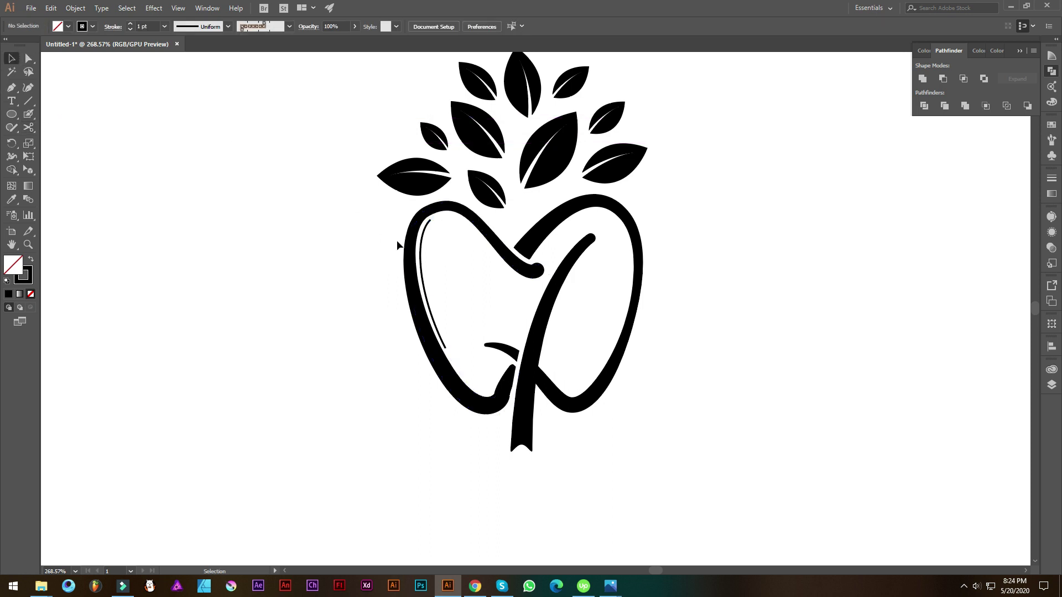
click(425, 228)
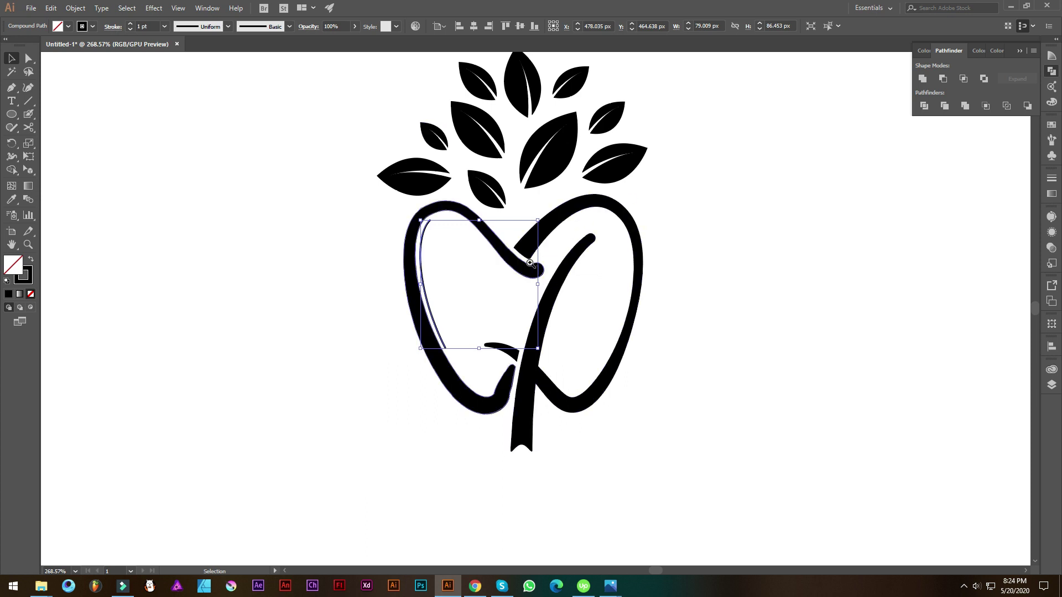
scroll(552, 236, up, 2)
key(p)
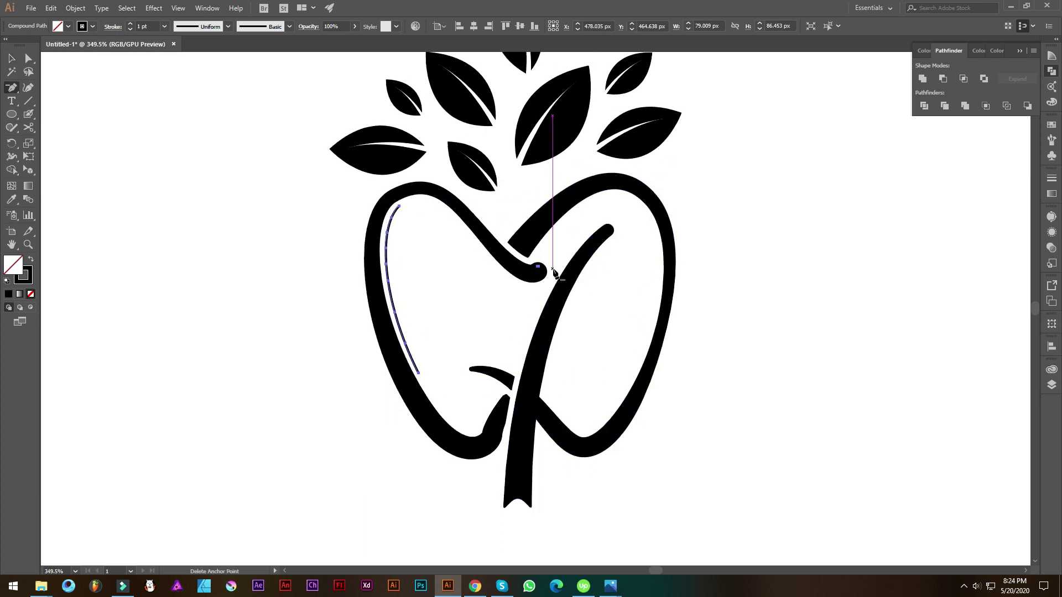
key(ctrl+shift+a)
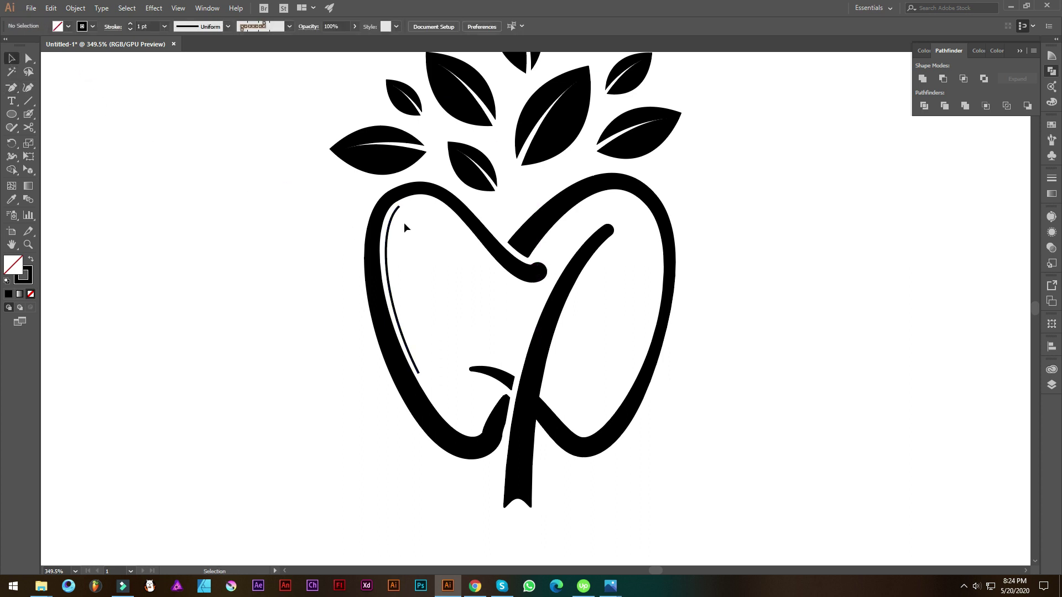
Step: Give the left highlight arc a lens-shaped width profile tapering at both ends and a 2 pt stroke
click(386, 243)
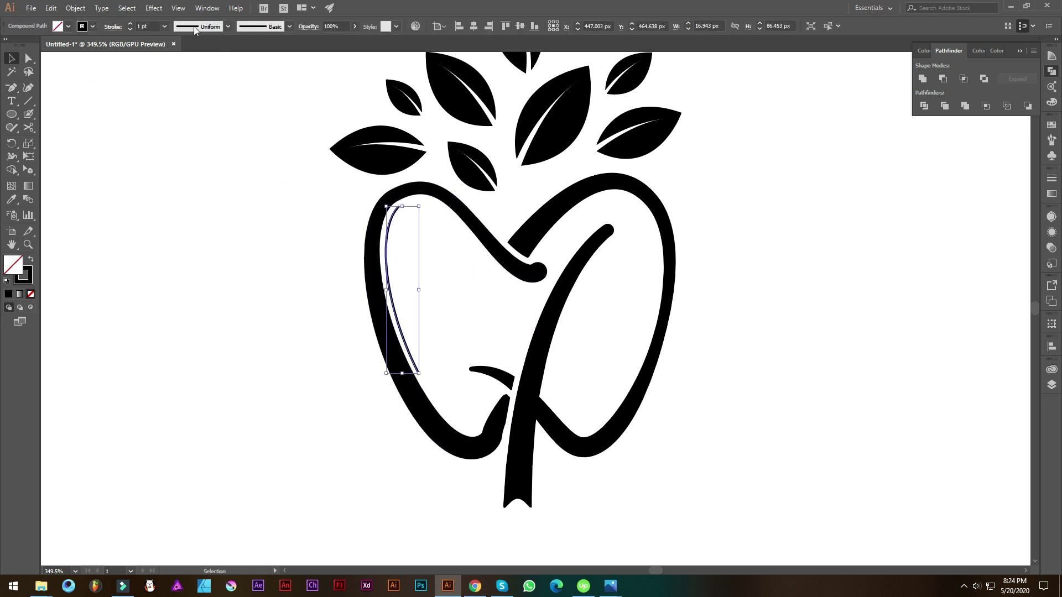
click(195, 28)
click(204, 69)
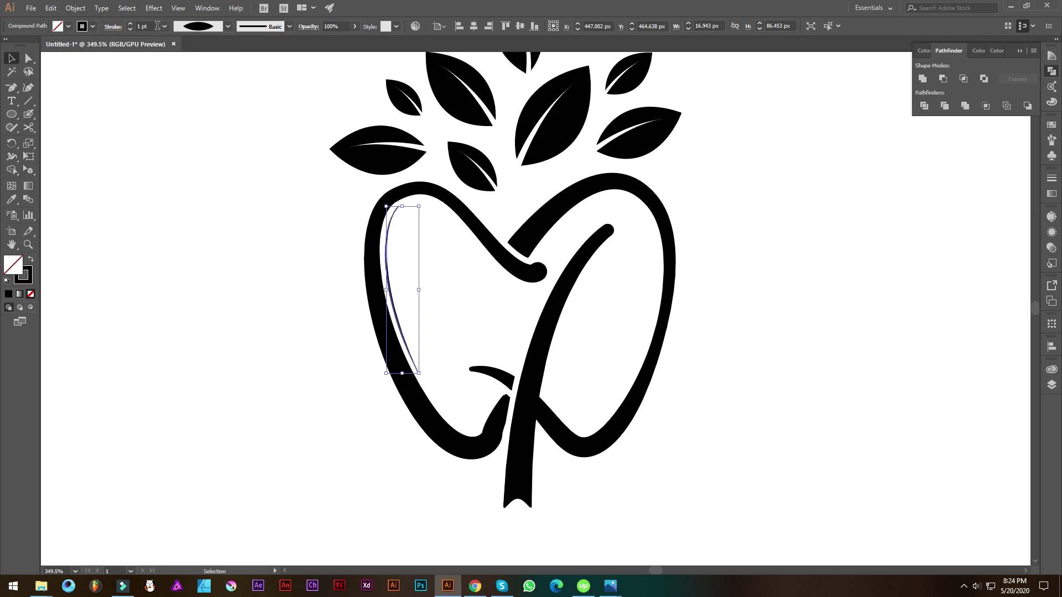
key(Up)
click(186, 186)
scroll(394, 284, down, 2)
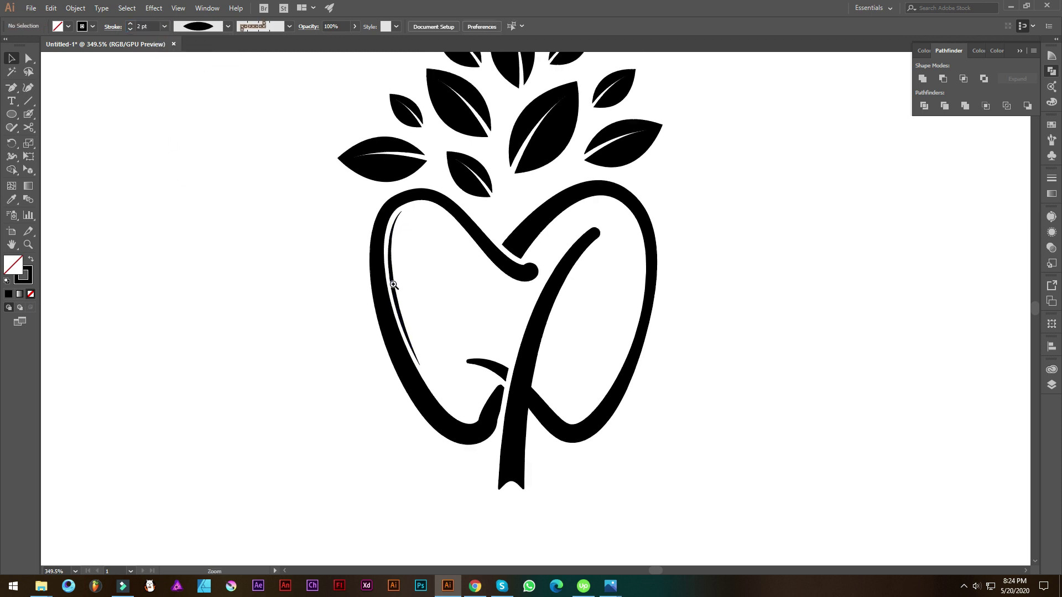
Step: Duplicate the right tooth half with the trunk and offset the copy slightly inward and down
drag(610, 266, 575, 287)
click(594, 243)
drag(579, 239, 578, 248)
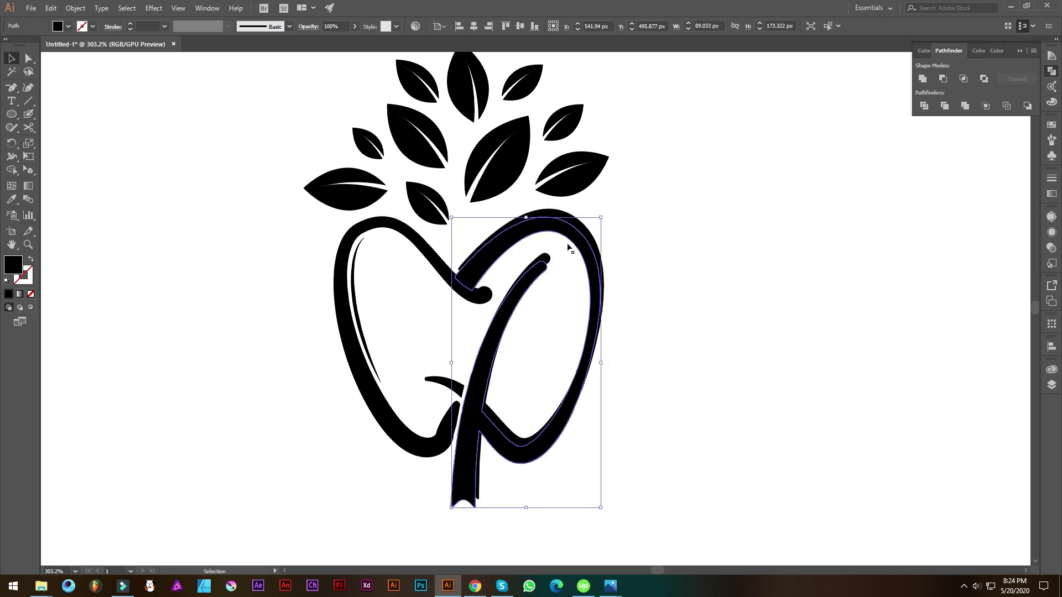
Step: Turn the right copy into a 1 pt outline and cut out the arc beneath the upper curve with Scissors
click(31, 260)
click(28, 126)
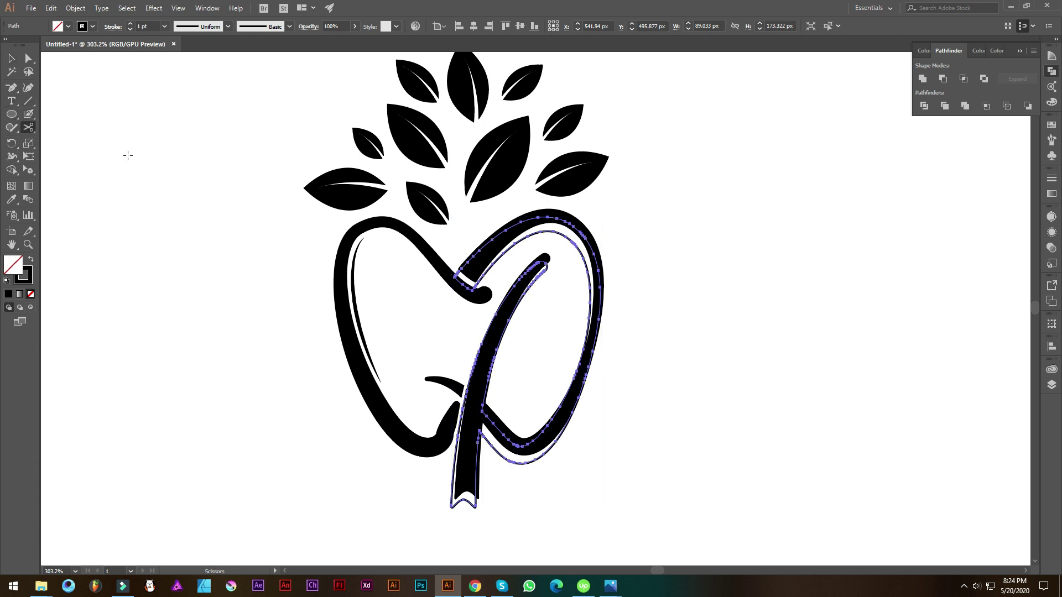
click(498, 243)
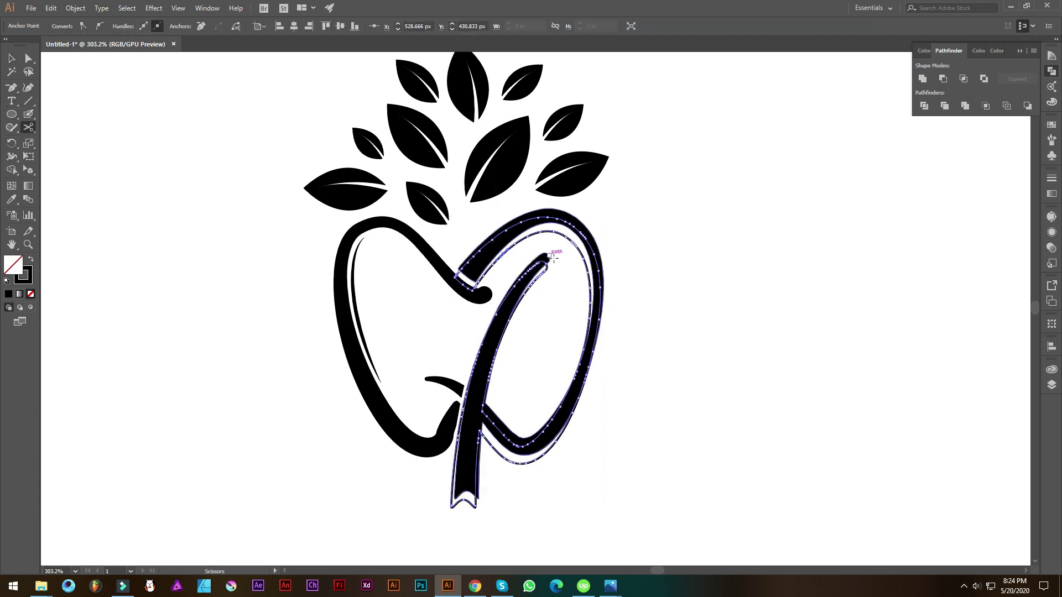
click(588, 272)
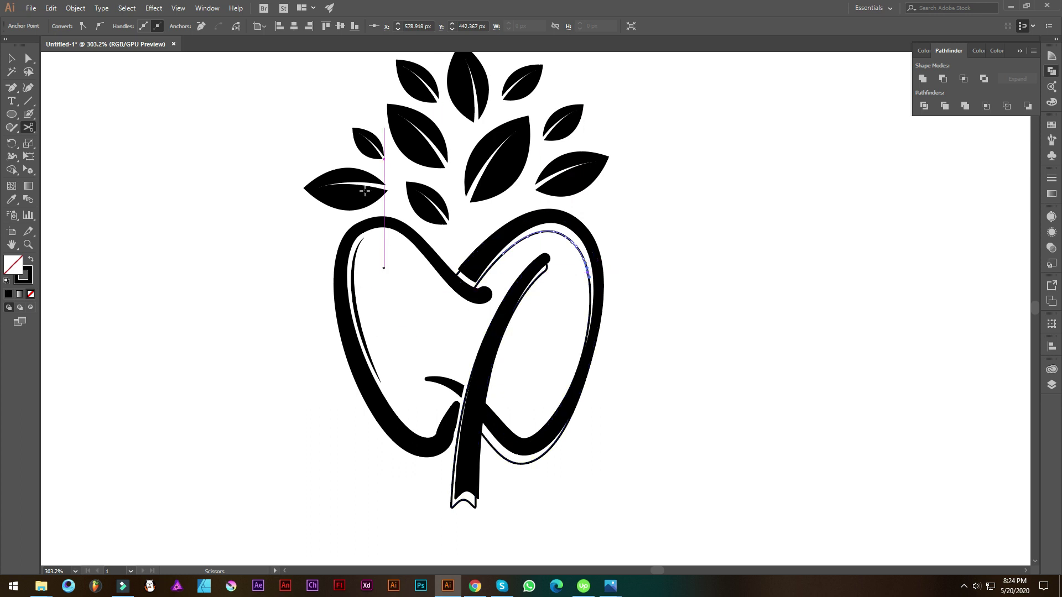
Step: Delete the rest of the right copy's outline, keeping only the short arc under the upper curve
key(v)
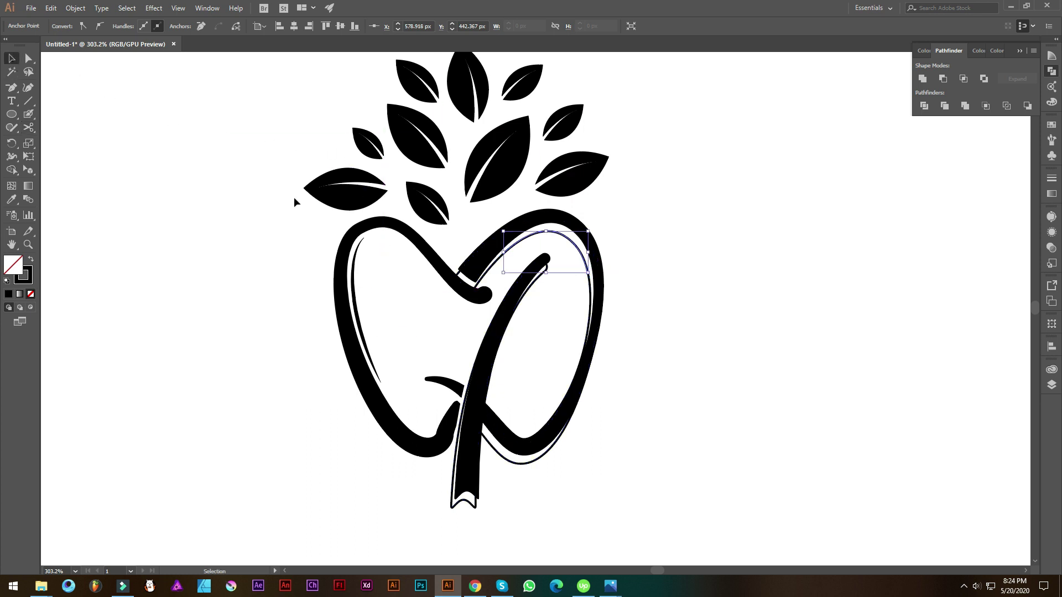
double_click(485, 281)
key(Delete)
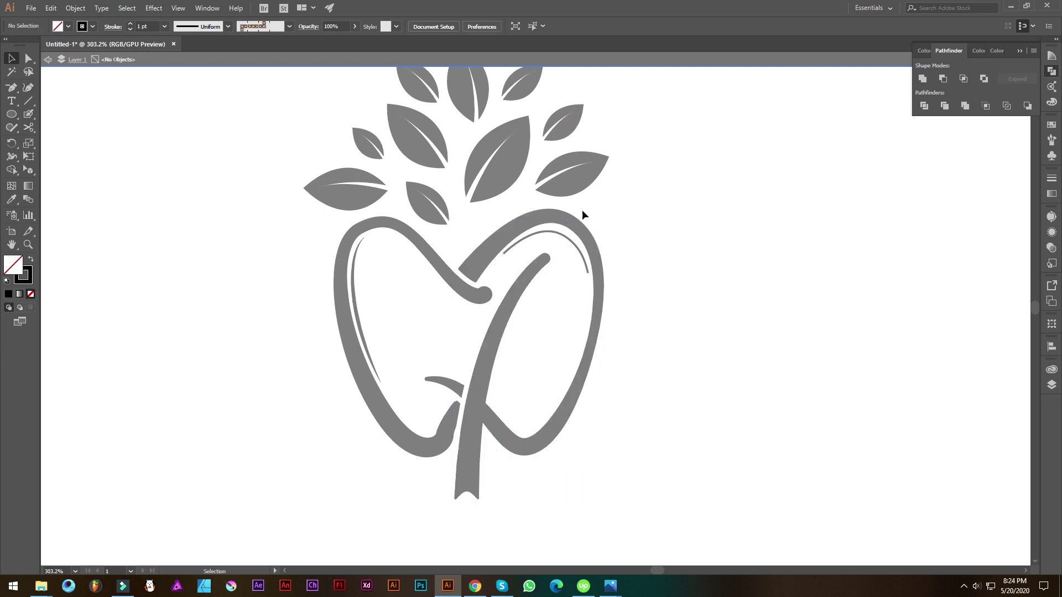
double_click(617, 76)
Step: Scale the right highlight arc down to about 43 by 19 px and fit it beneath the upper curve
click(560, 237)
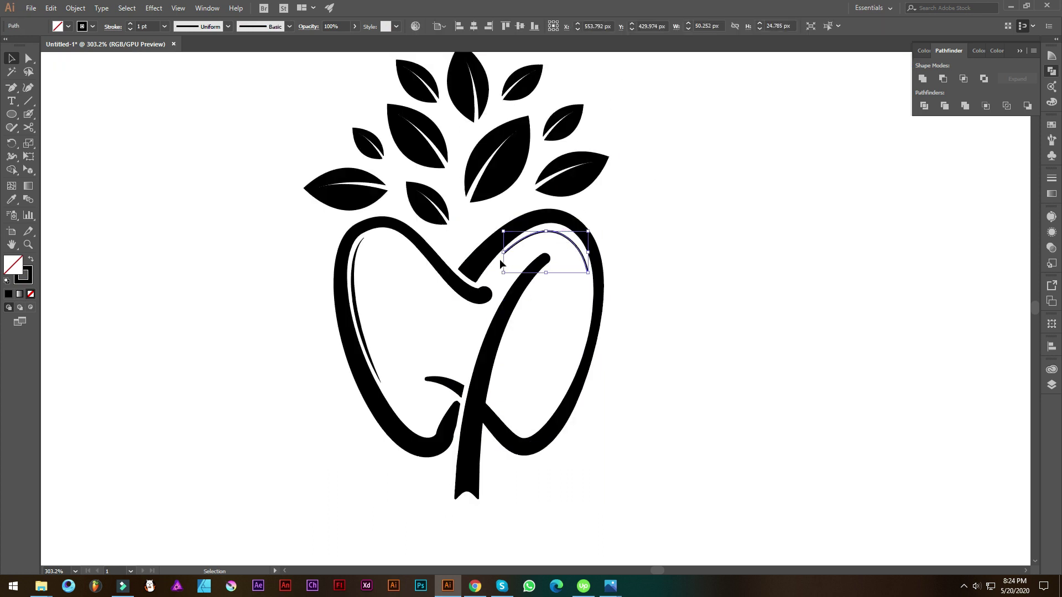
drag(502, 272, 512, 266)
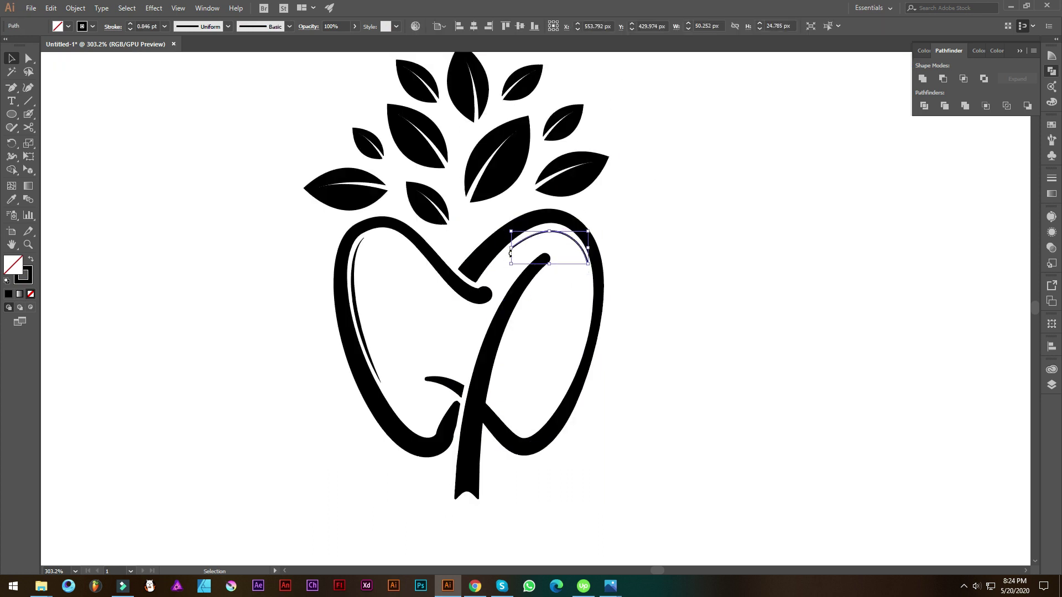
drag(587, 231, 585, 232)
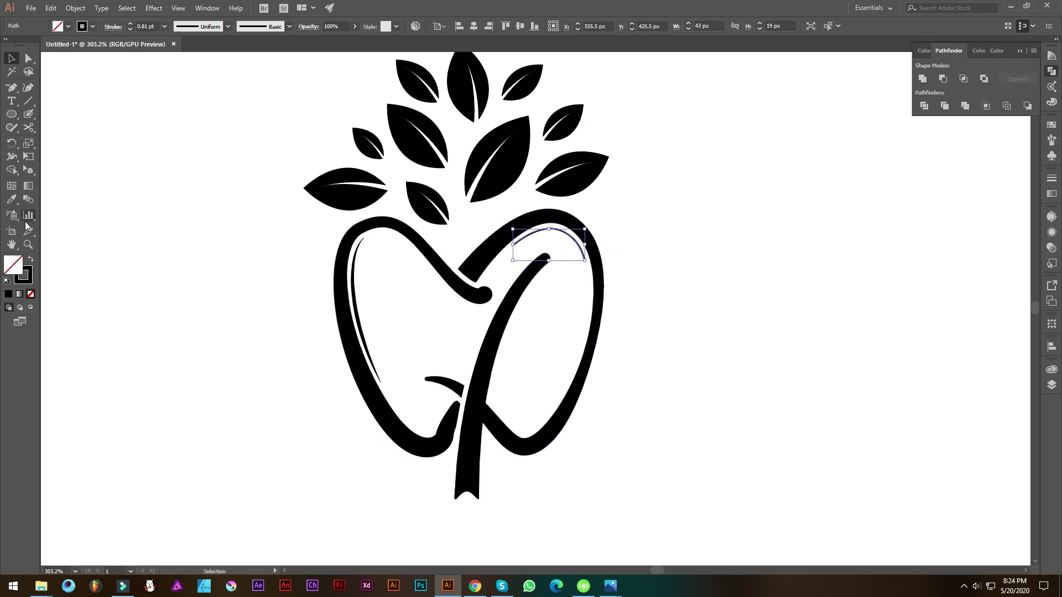
Step: Match the right highlight arc to the left one with a 2 pt stroke and the lens-shaped width profile
click(12, 201)
click(358, 301)
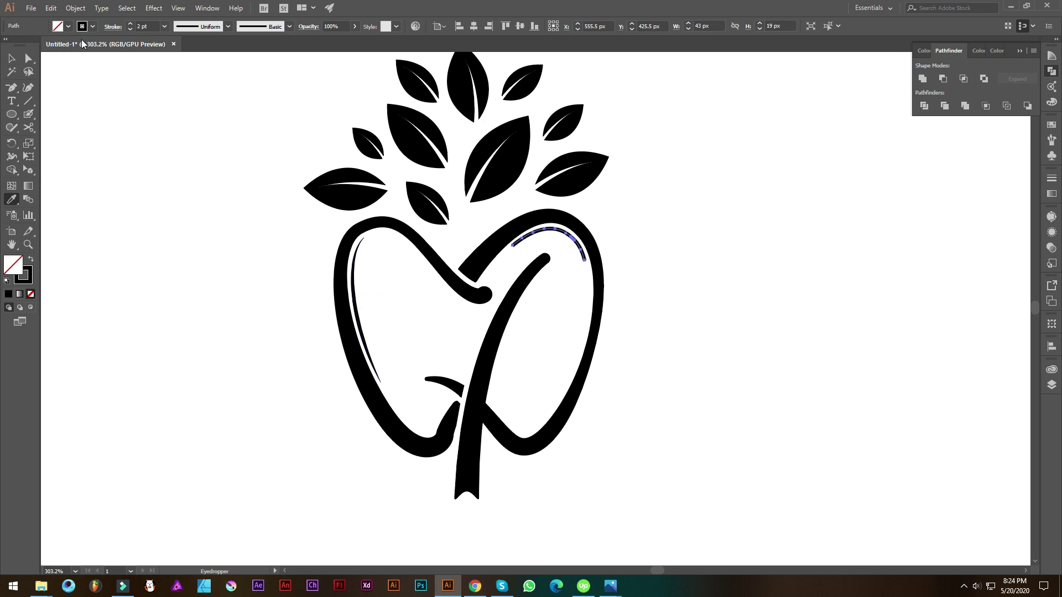
click(11, 58)
click(197, 34)
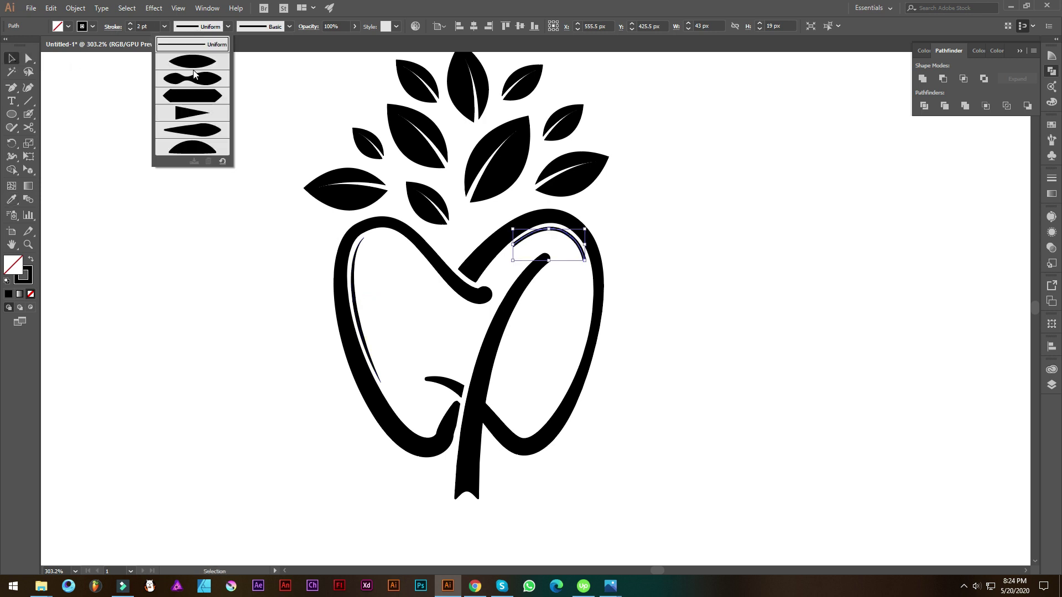
click(194, 65)
click(246, 171)
Step: Select the left and right highlight arcs and expand their appearance from tapered strokes into filled shapes
scroll(414, 249, down, 3)
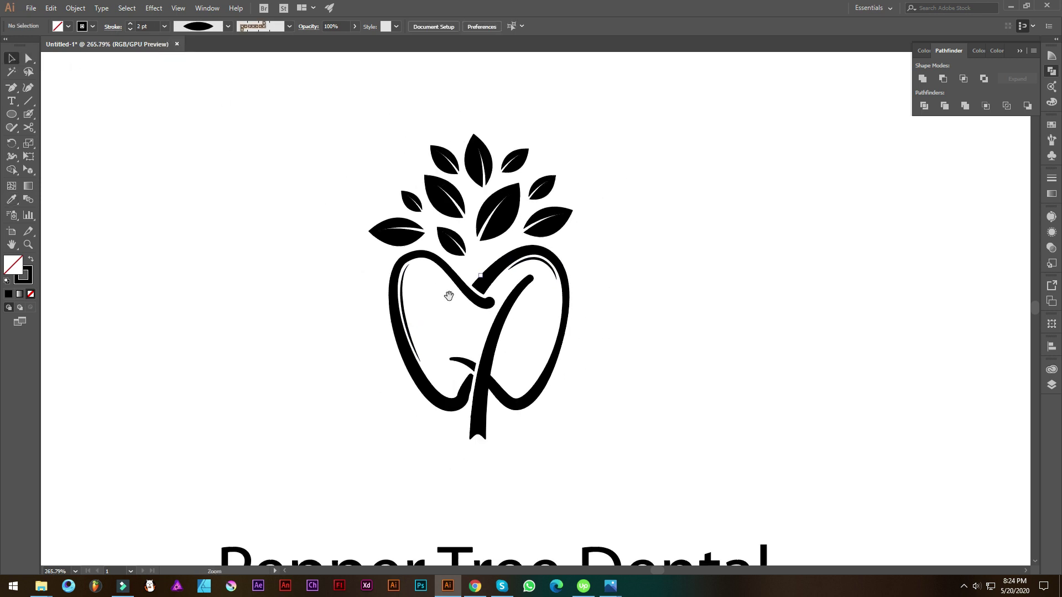
click(405, 303)
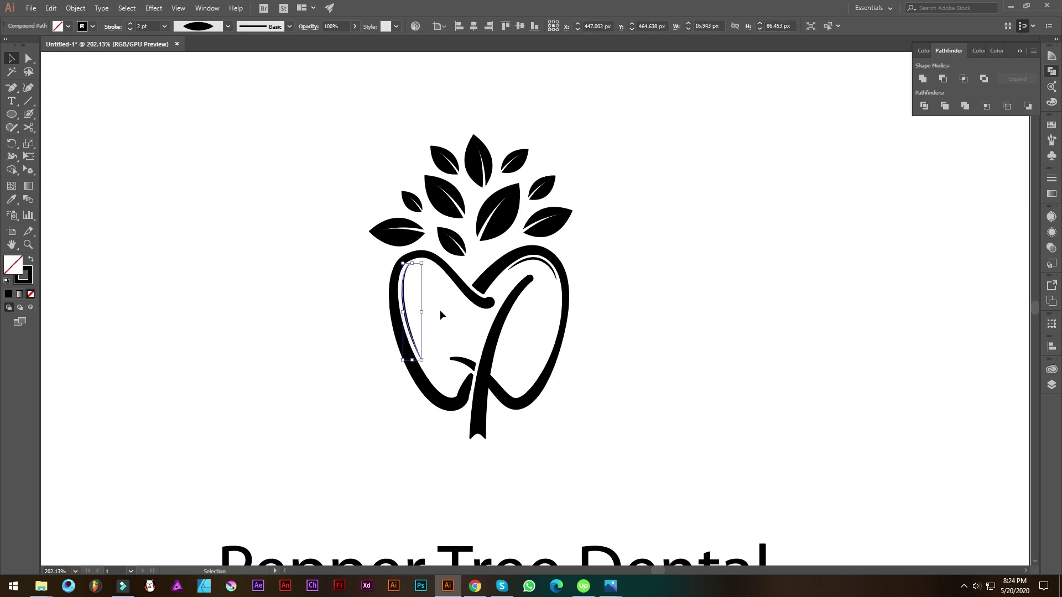
click(545, 265)
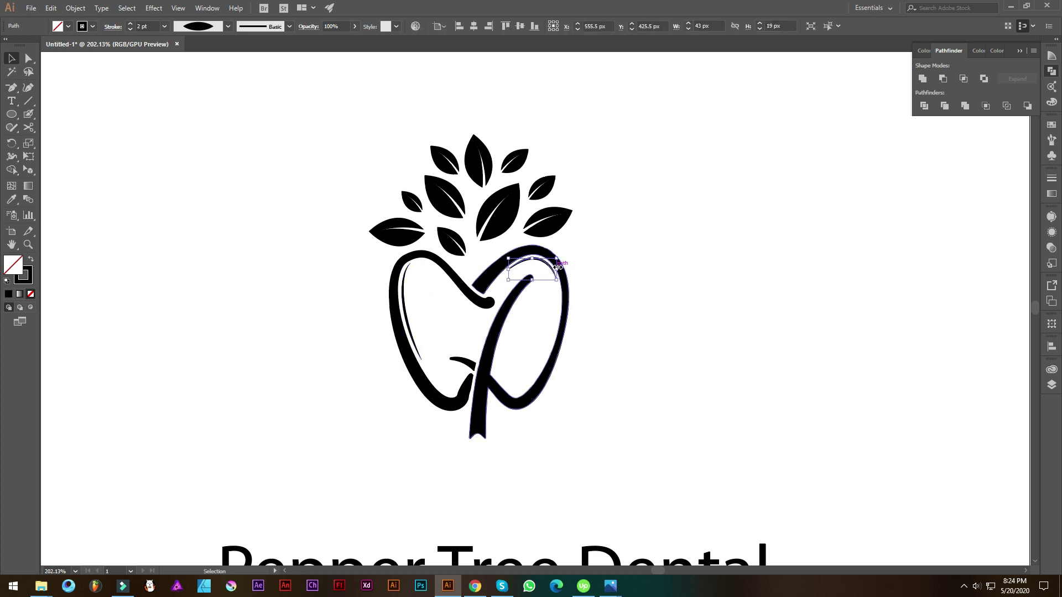
shift+click(403, 299)
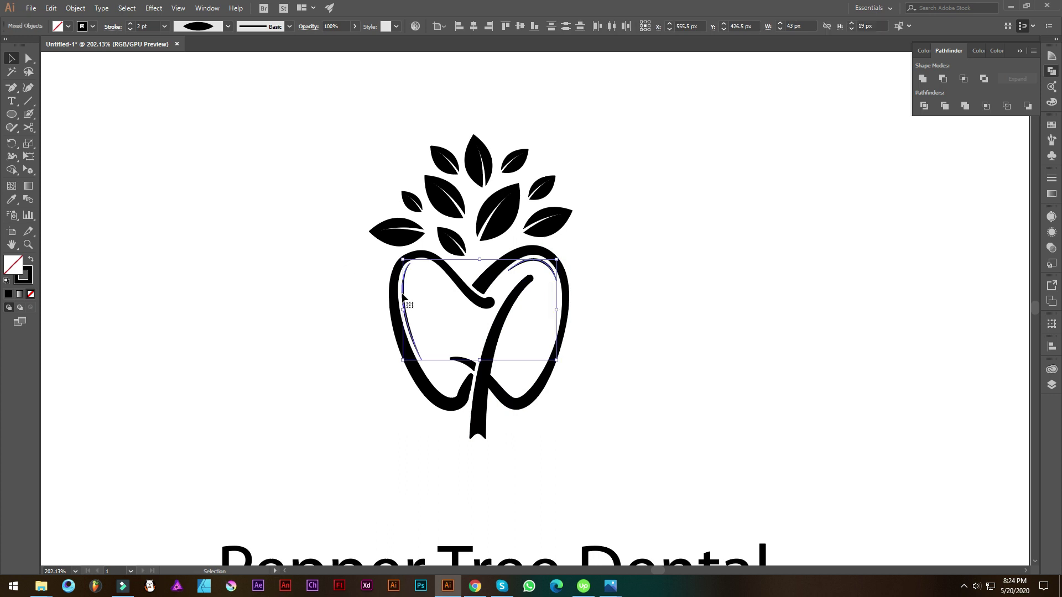
click(76, 8)
click(118, 136)
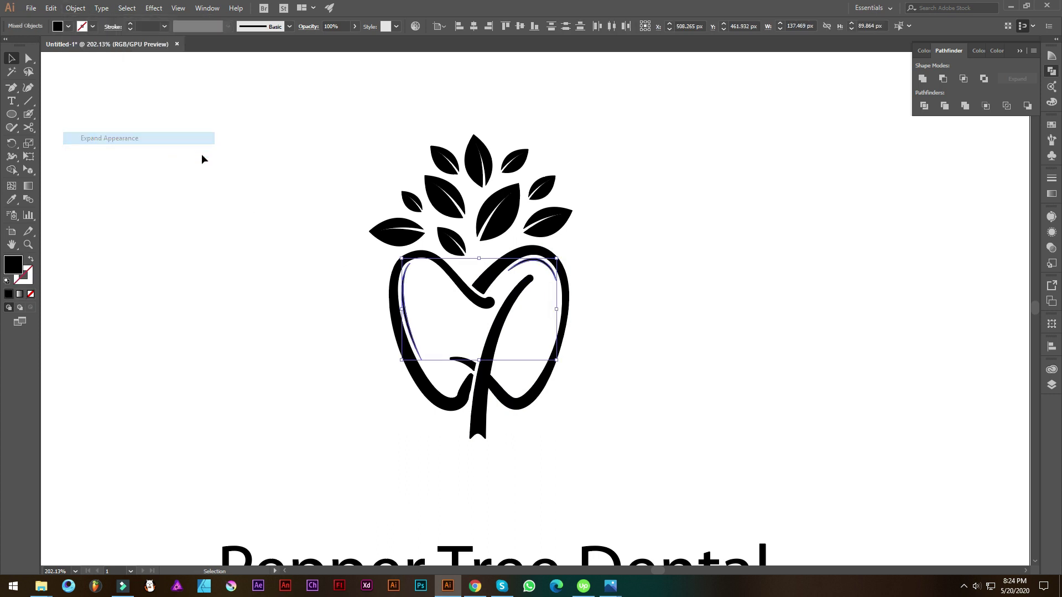
right_click(699, 280)
click(639, 218)
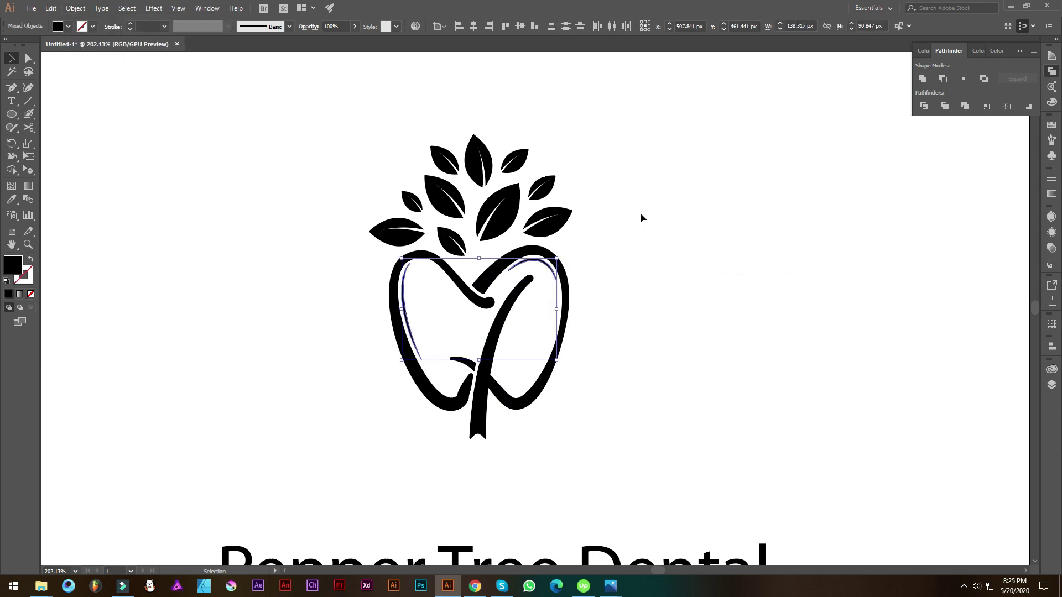
Step: Fill the right tooth-and-trunk shape with a grey sampled from the Designer palette using the Eyedropper
click(552, 254)
scroll(520, 265, down, 6)
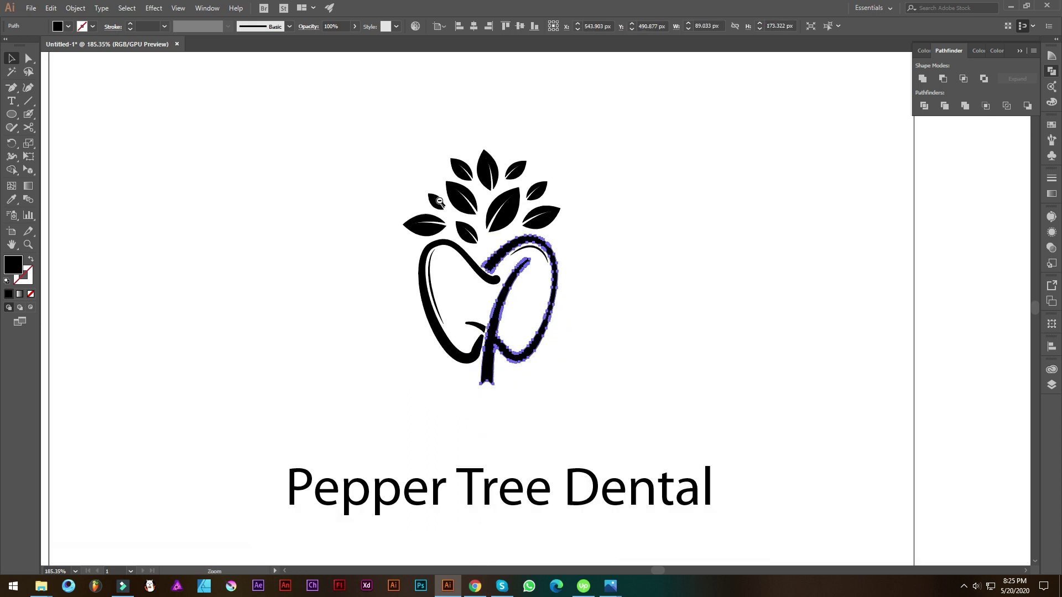
drag(312, 219, 386, 248)
scroll(386, 247, down, 1)
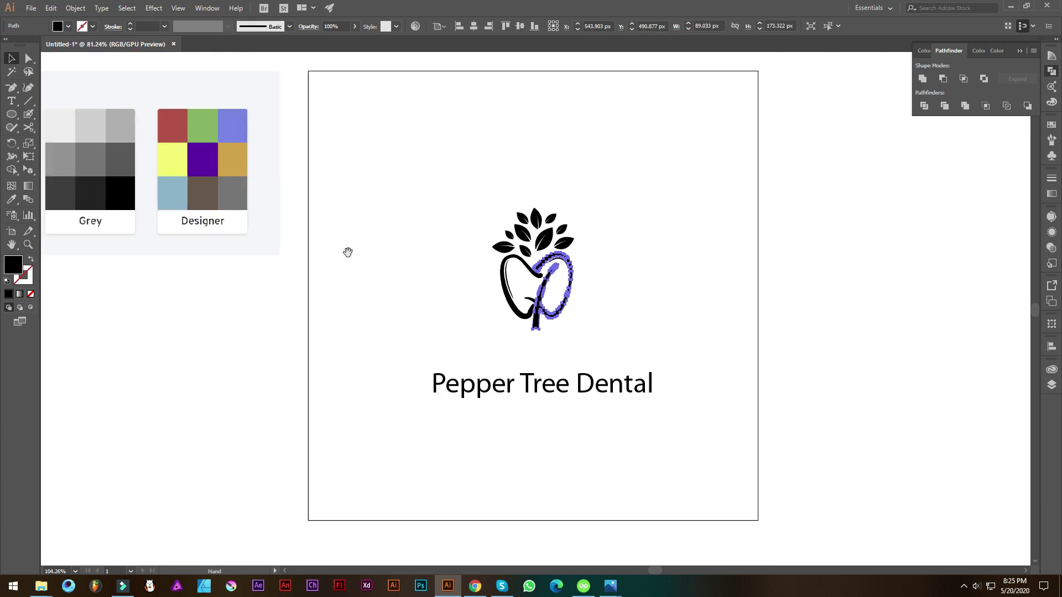
click(12, 199)
click(116, 134)
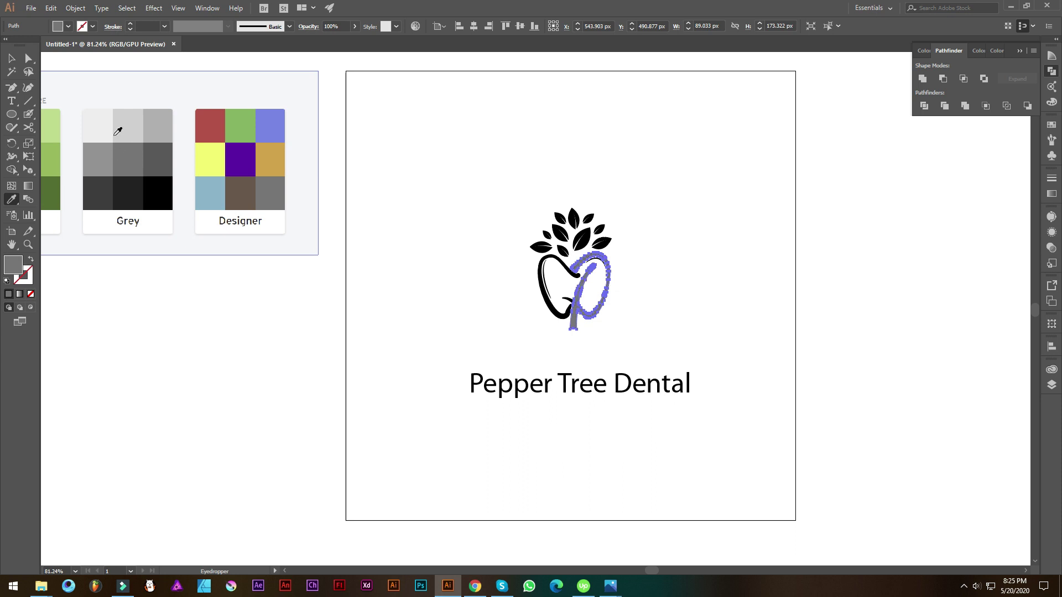
click(11, 59)
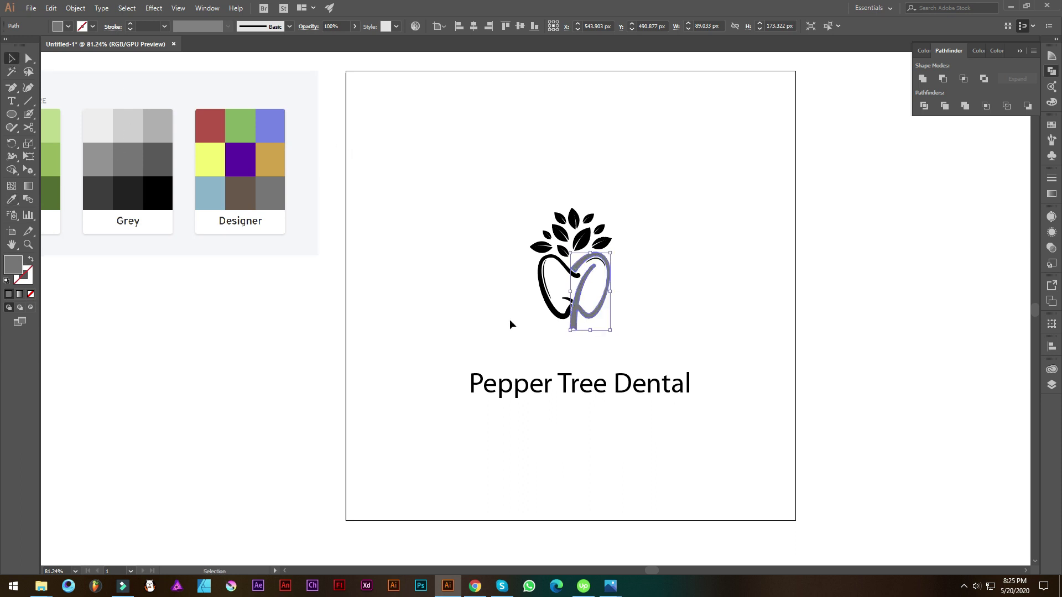
scroll(510, 324, up, 1)
scroll(517, 303, down, 1)
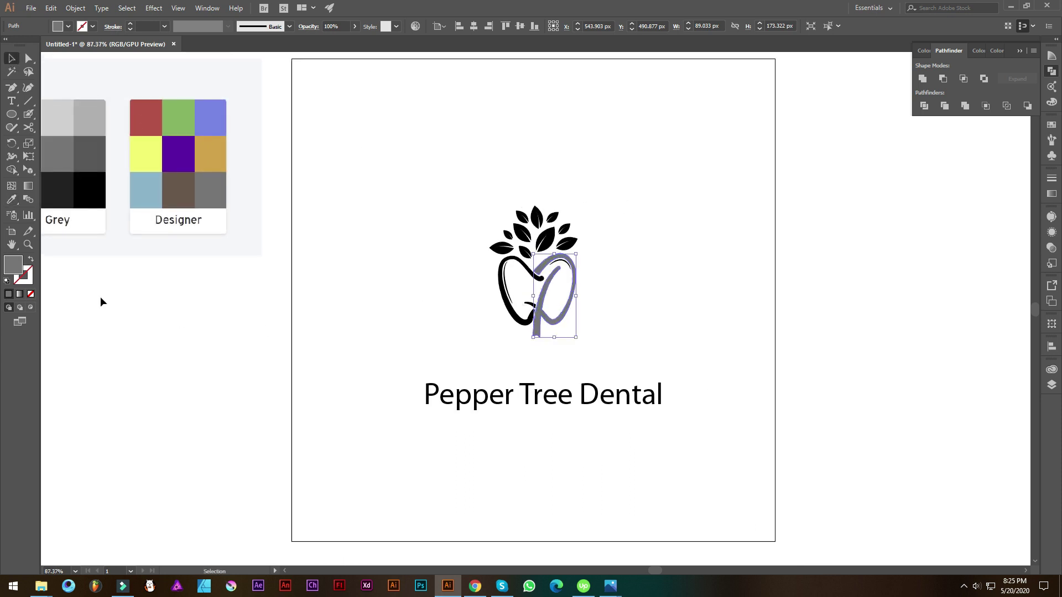
Step: Adjust the right tooth-and-trunk shape's fill to the cool grey 7e8082 in the Color Picker
double_click(13, 268)
drag(733, 355, 733, 363)
drag(585, 357, 581, 370)
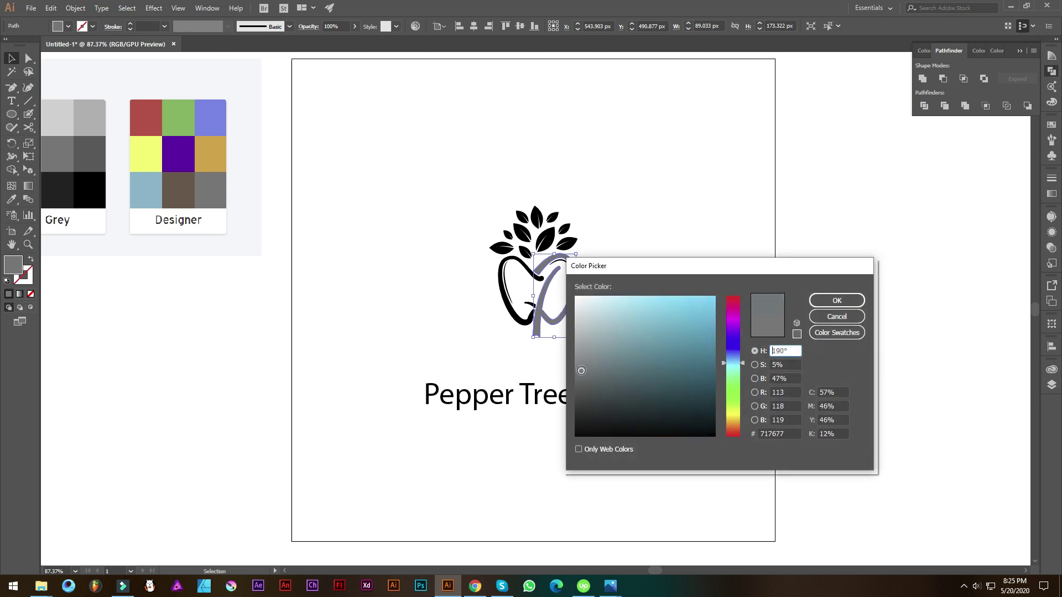
drag(741, 361, 741, 355)
drag(581, 346, 579, 363)
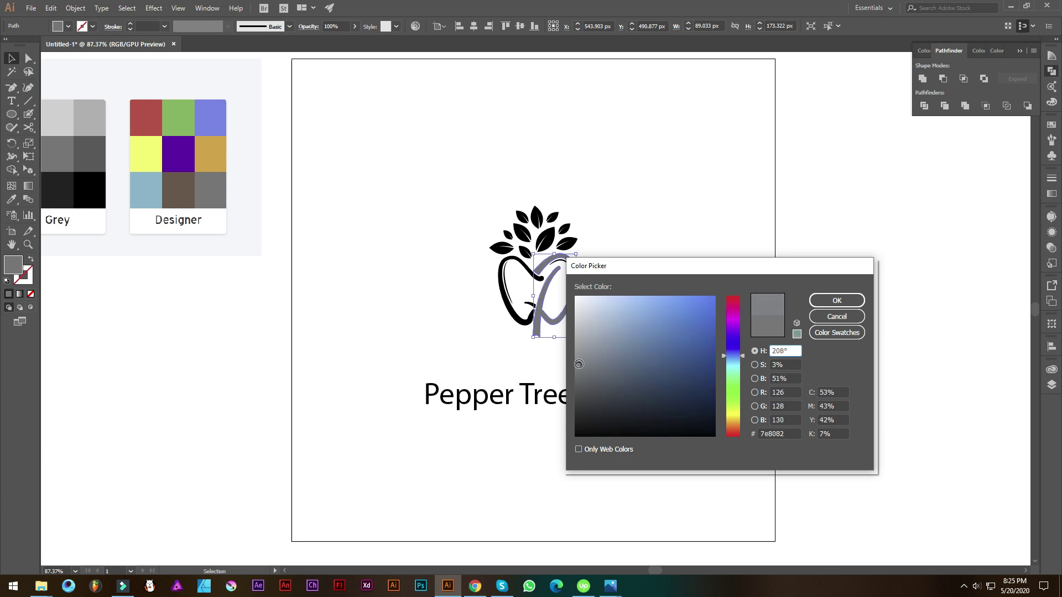
click(815, 303)
click(629, 254)
Step: Sample the trunk's grey for the right highlight arc and lighten its fill to b5b5b5
scroll(608, 298, up, 2)
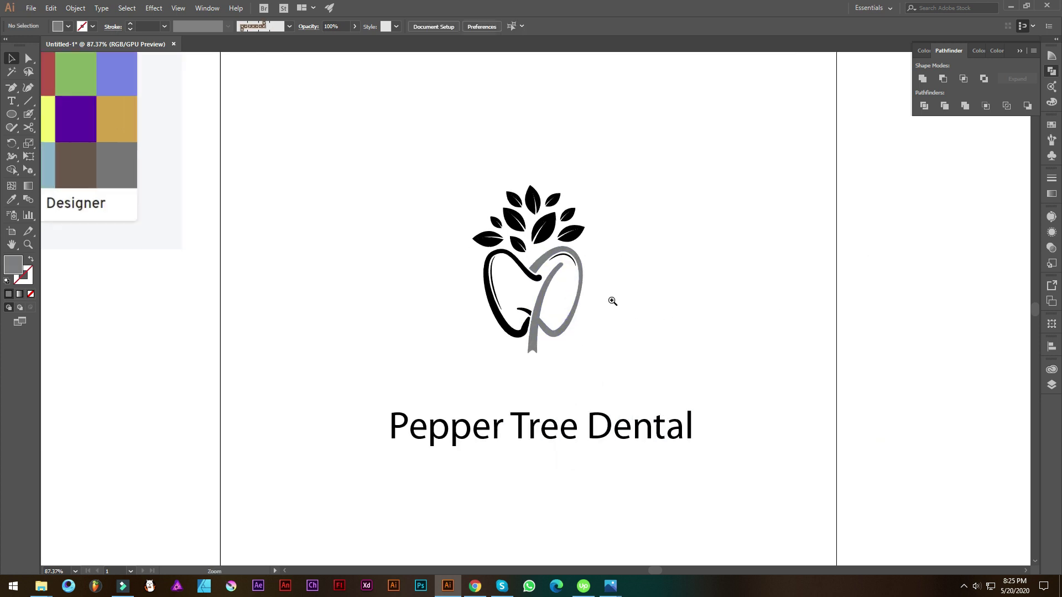
click(574, 256)
key(i)
click(581, 310)
double_click(17, 267)
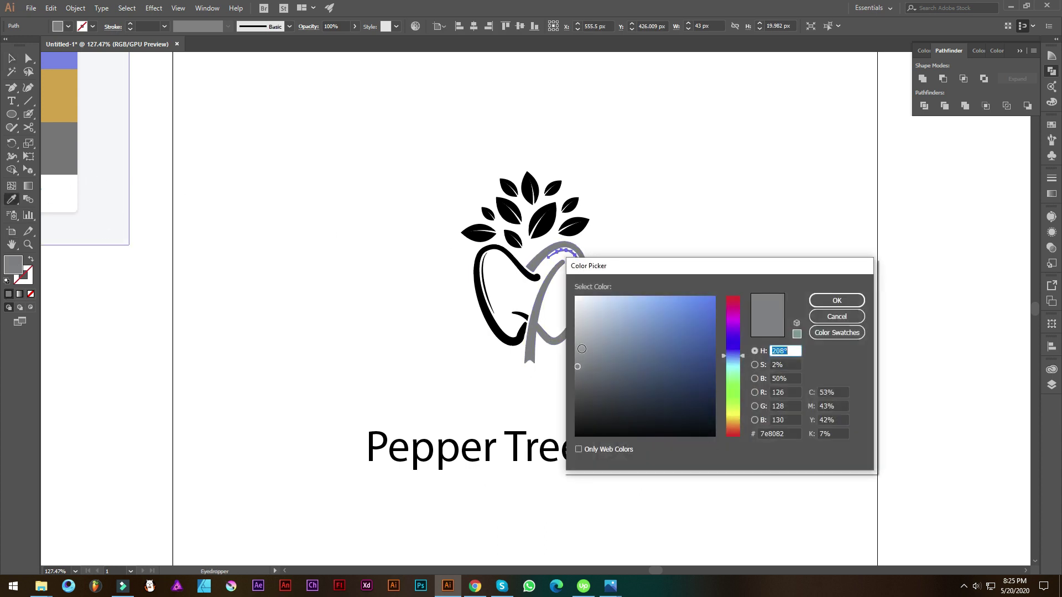
drag(581, 349, 575, 338)
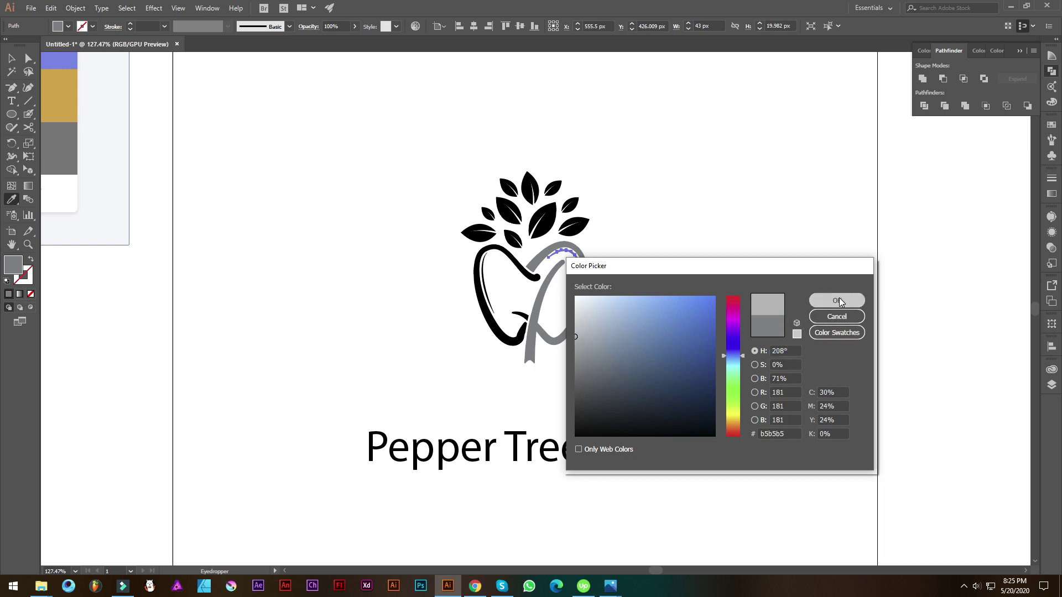
click(837, 300)
click(13, 60)
click(333, 239)
Step: Recolour the right highlight arc under the slate upper curve light bluish grey with the Eyedropper
scroll(488, 360, up, 2)
drag(575, 340, 583, 372)
scroll(575, 367, down, 1)
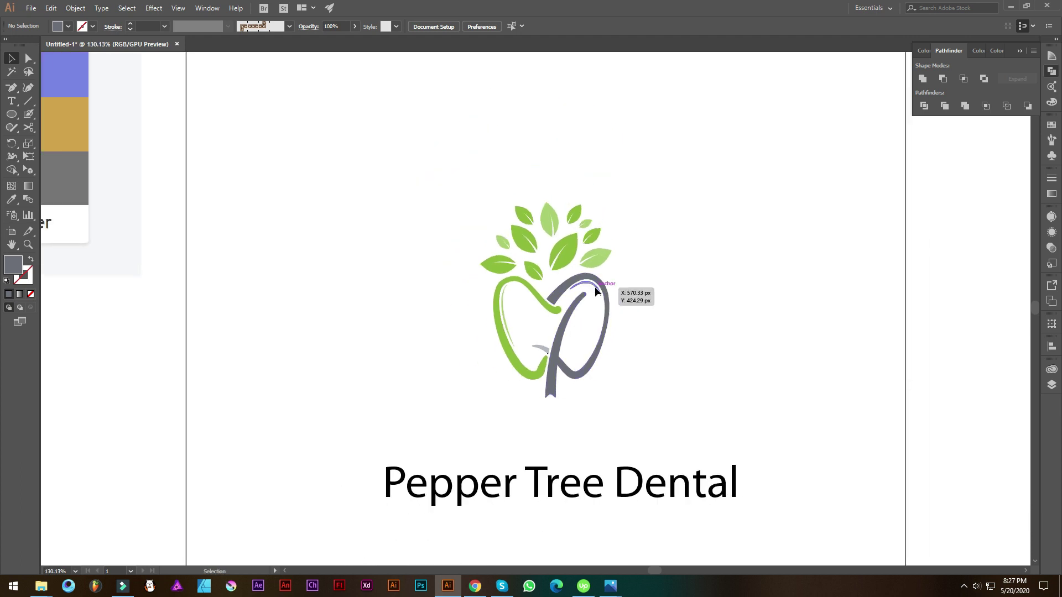
click(594, 287)
drag(526, 296, 313, 315)
drag(443, 287, 398, 308)
drag(480, 323, 551, 340)
key(i)
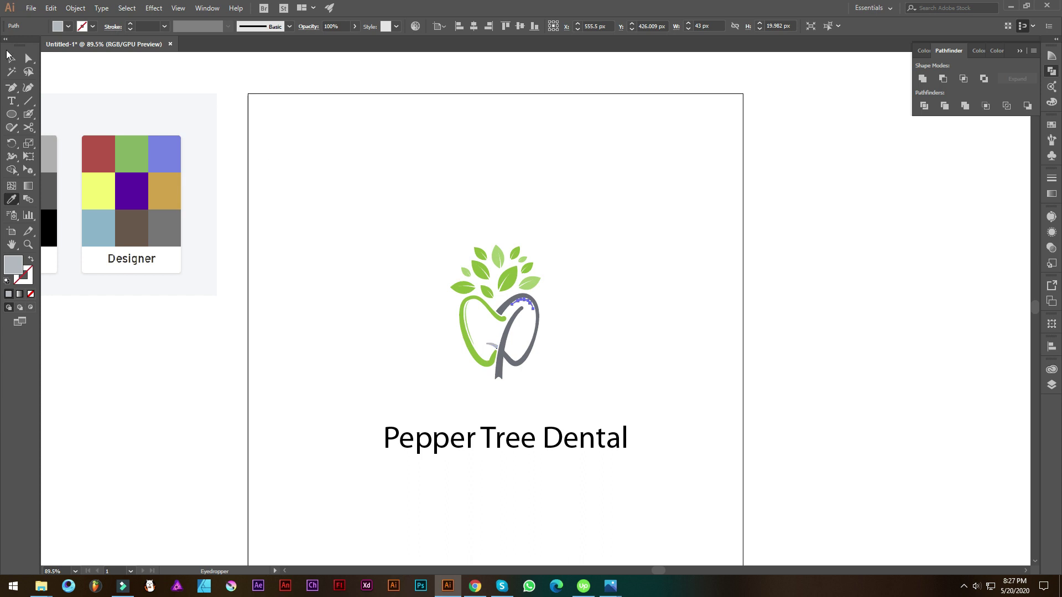
drag(575, 366, 615, 407)
click(662, 301)
Step: Select all leaves and tooth-and-trunk shapes of the mark and group them
drag(610, 213, 437, 386)
key(a)
key(ctrl+g)
click(638, 374)
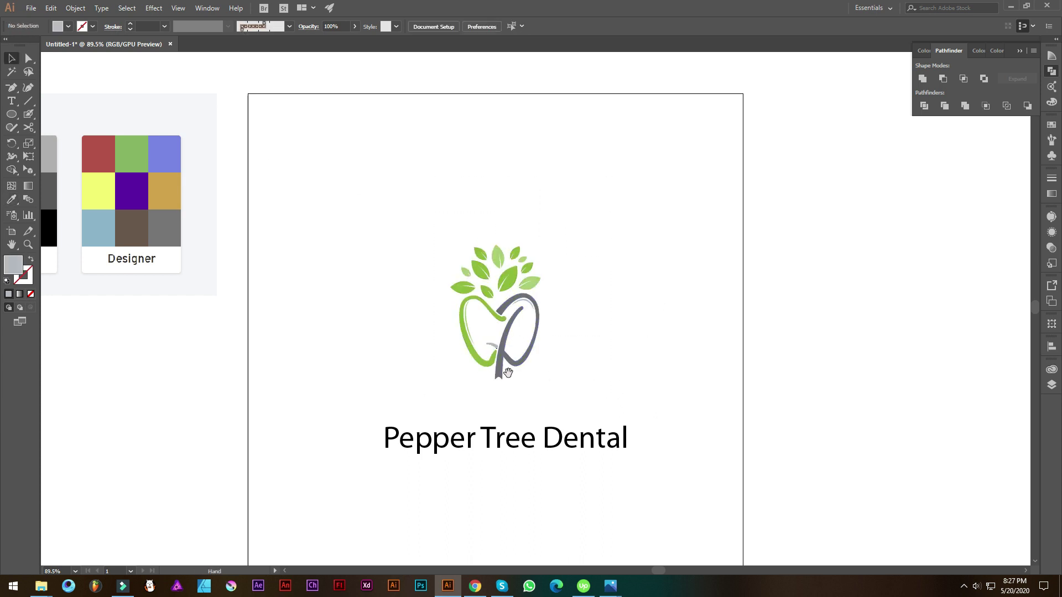
Step: Draw a flat light grey ellipse about 98 by 11 px across the base of the trunk
drag(537, 379, 561, 395)
drag(664, 404, 607, 388)
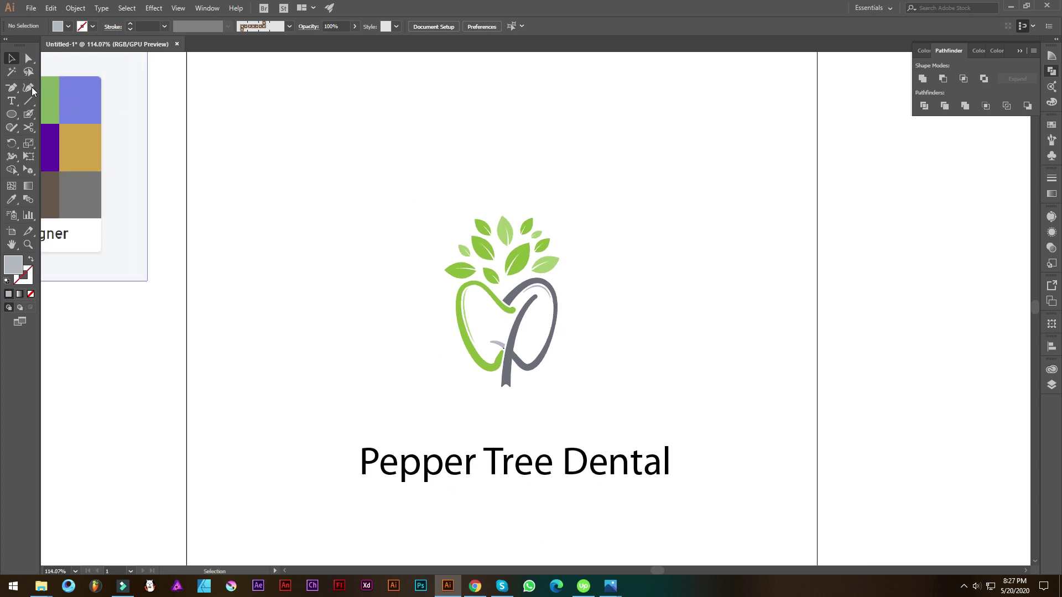
click(11, 114)
drag(476, 383, 538, 390)
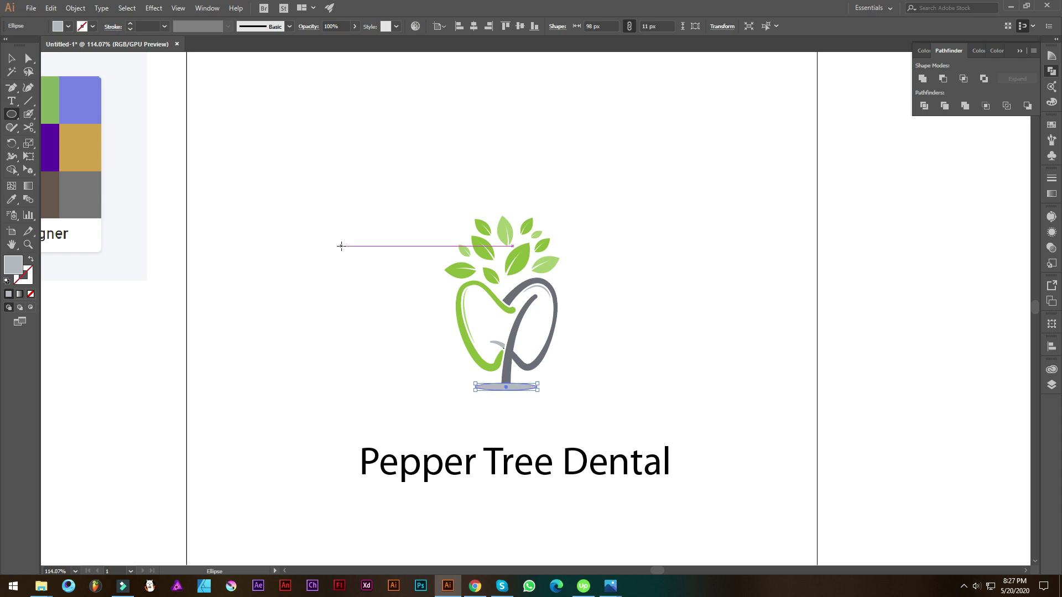
Step: Bring the grouped tree mark to the front so the trunk stands over the ground ellipse
key(v)
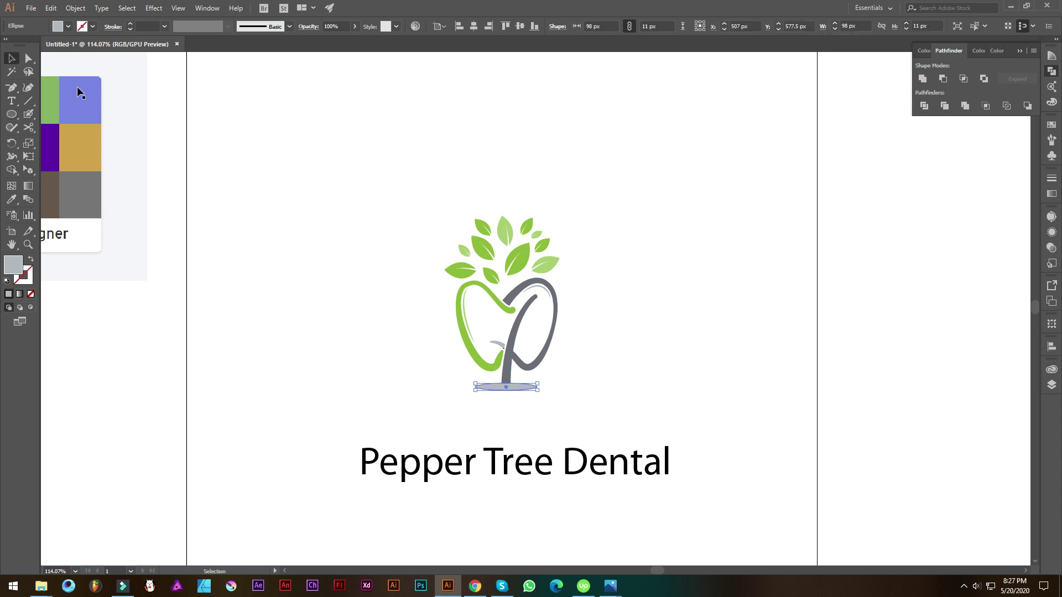
right_click(528, 256)
mouse_move(570, 364)
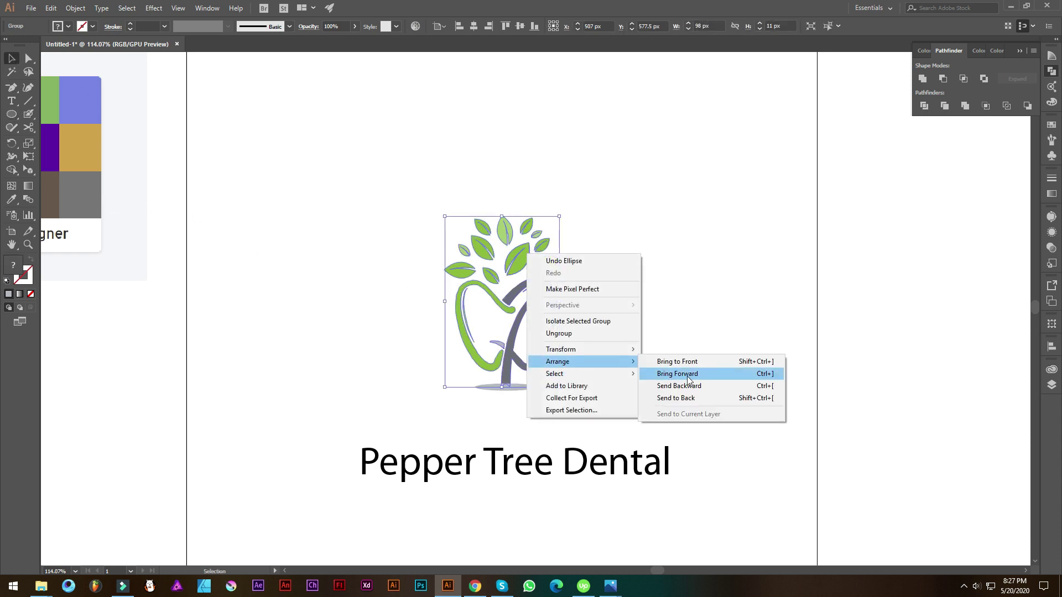
click(685, 363)
click(602, 343)
key(ctrl+0)
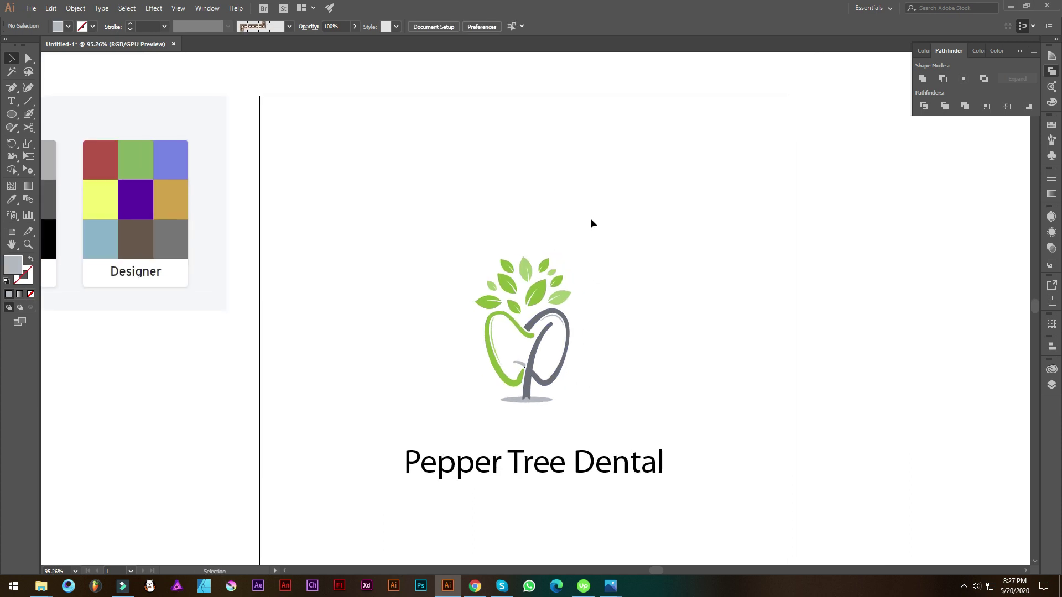
drag(591, 223, 482, 373)
click(658, 340)
scroll(572, 383, up, 1)
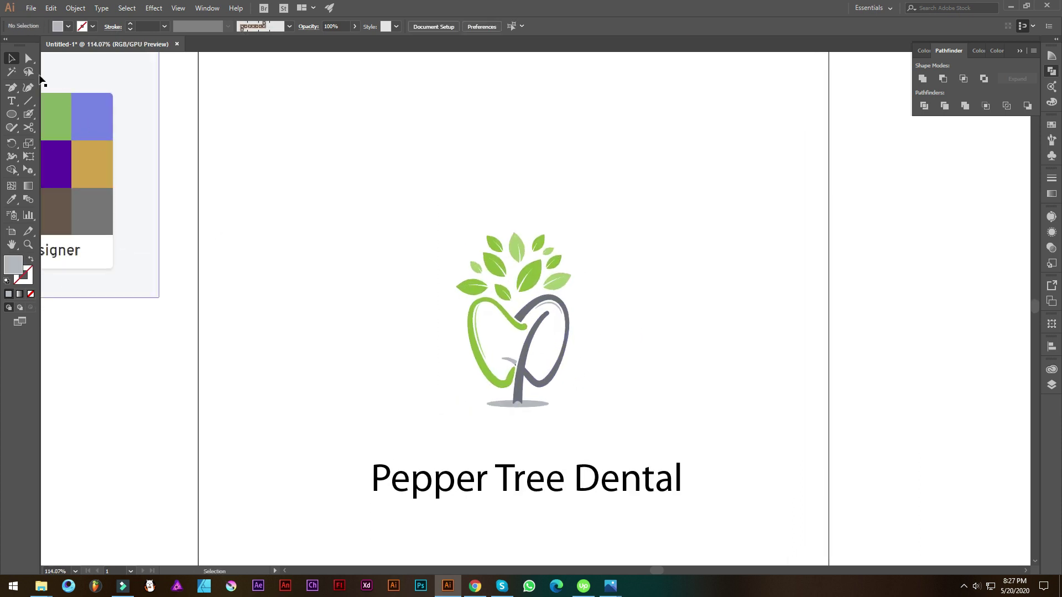
Step: Delete the stray fragment at the cut end of the small light grey branch beside the trunk
click(28, 59)
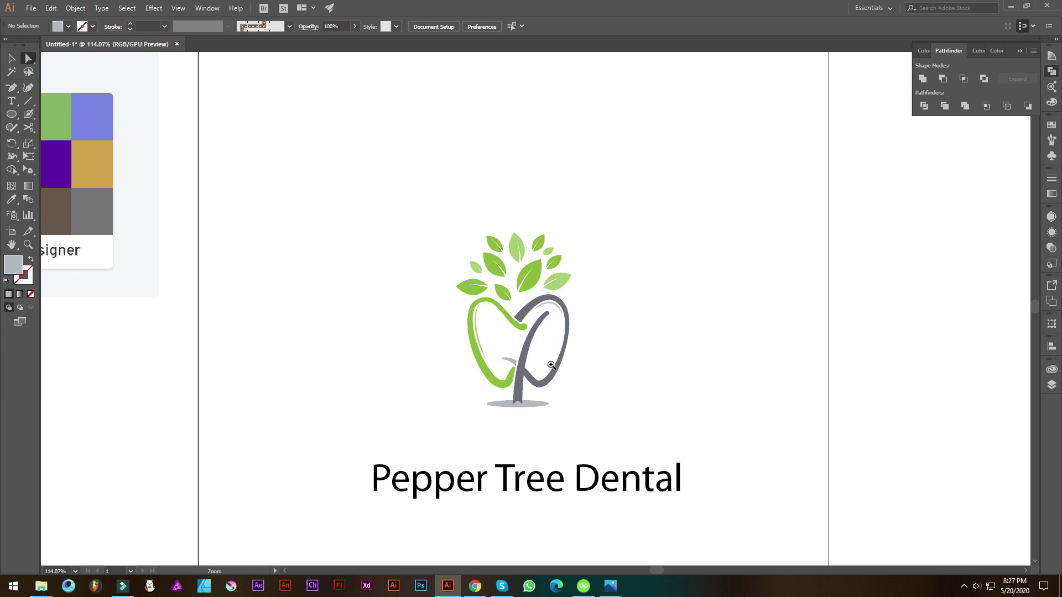
scroll(586, 383, up, 3)
click(404, 370)
key(Delete)
key(Delete)
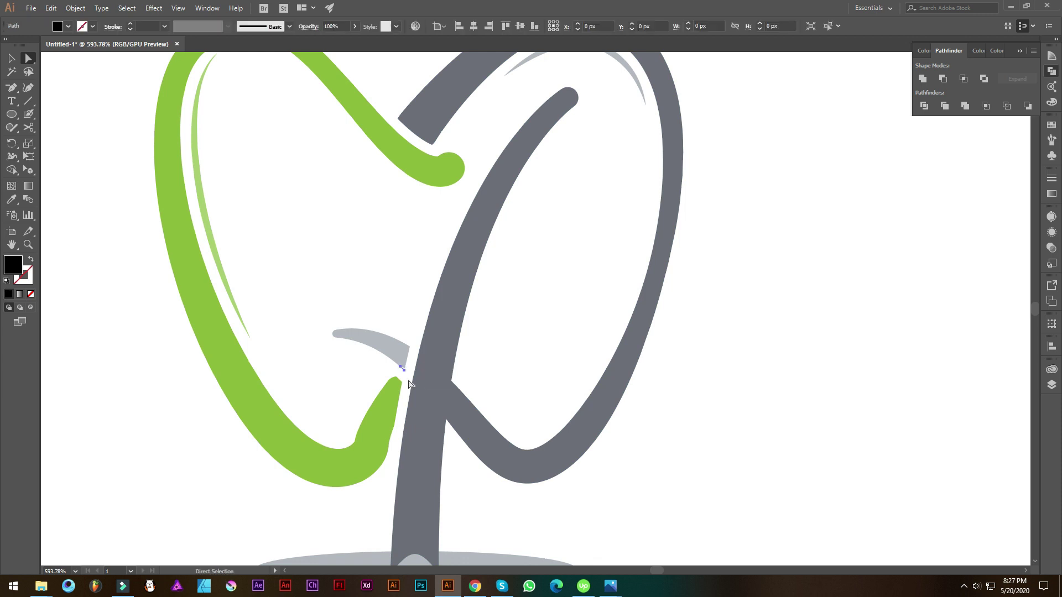
Step: Unite the small branch's pieces into one shape and recolour it with the right highlight arc's light grey
click(401, 354)
click(393, 348)
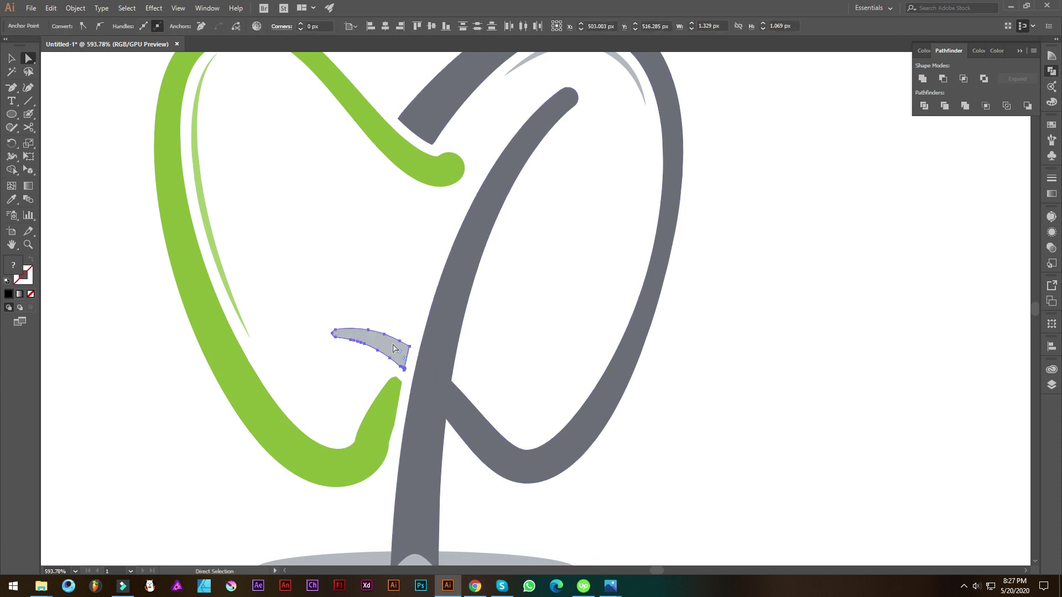
click(922, 79)
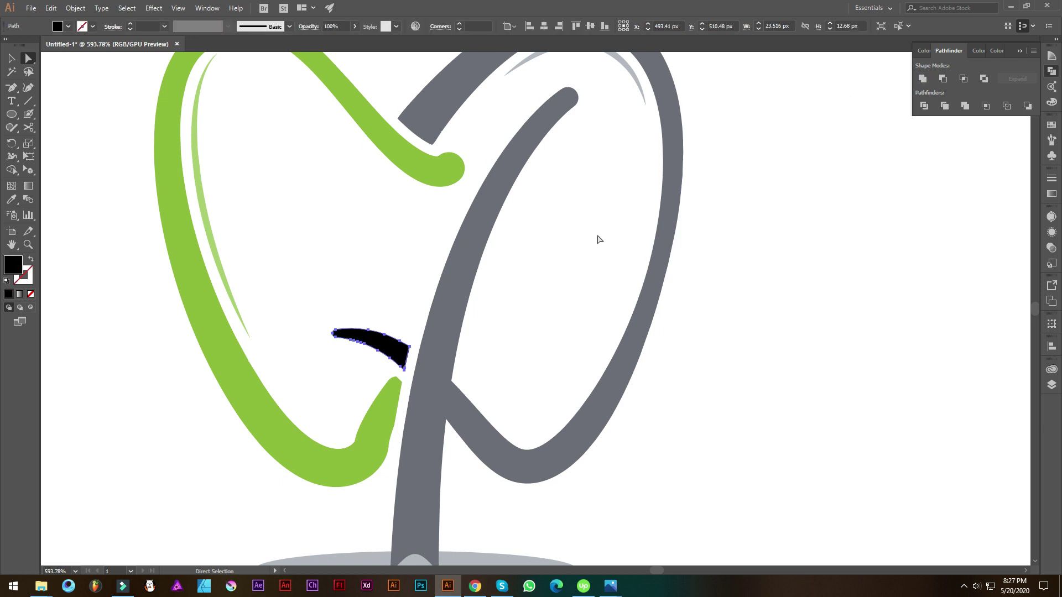
key(i)
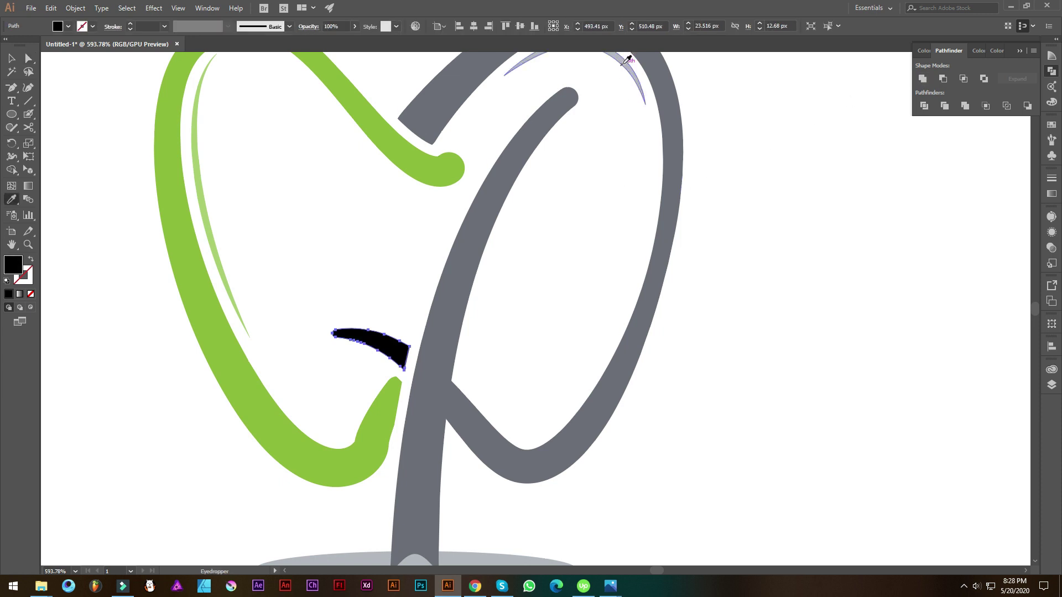
click(626, 62)
key(v)
click(487, 294)
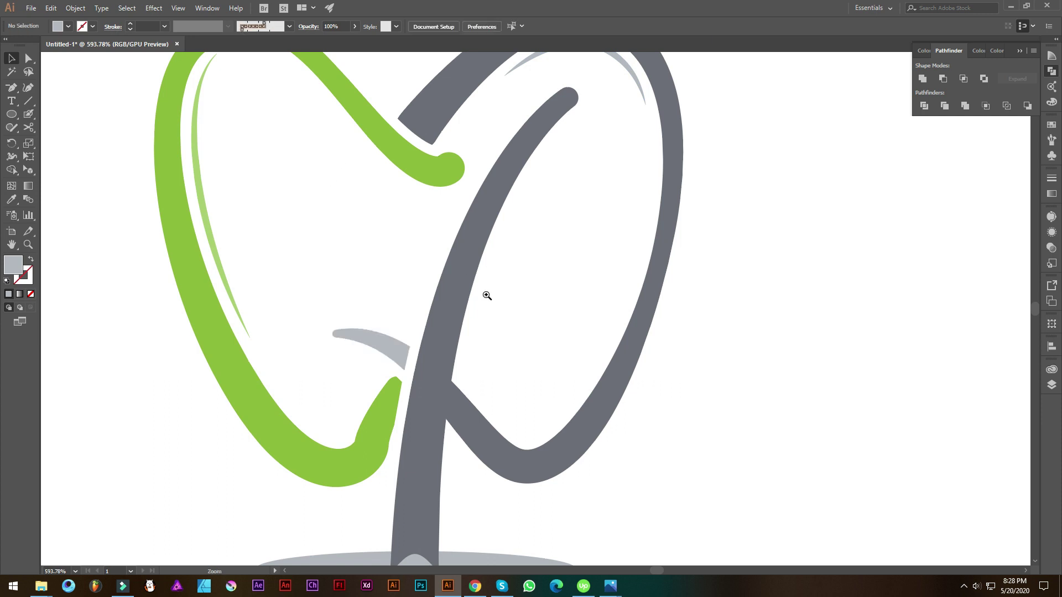
Step: Move the Pepper Tree Dental text up closer to the base of the mark
scroll(486, 309, down, 6)
scroll(393, 497, down, 2)
key(a)
drag(572, 225, 410, 440)
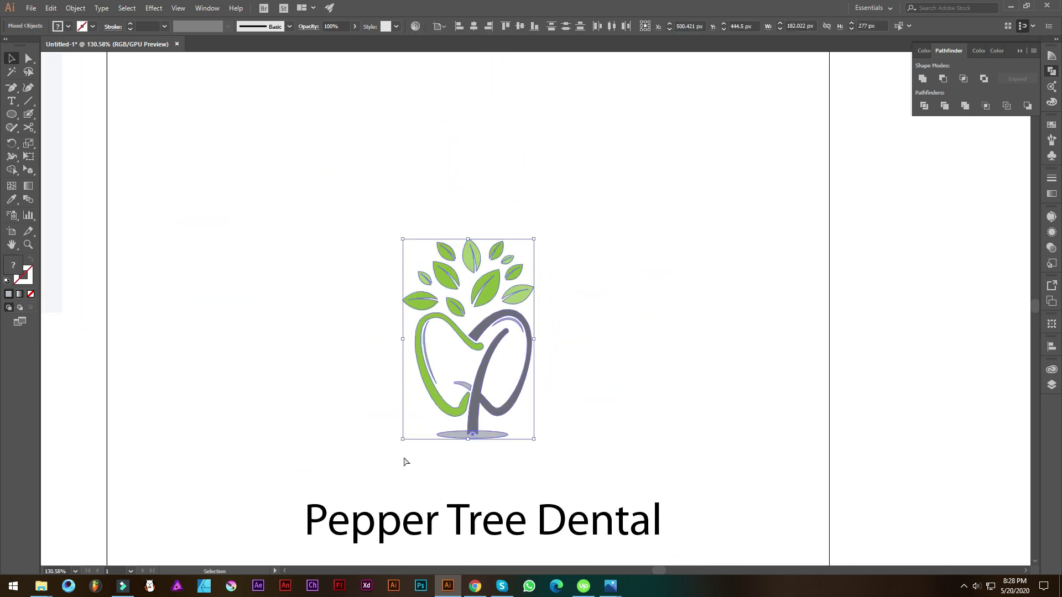
click(453, 451)
scroll(543, 363, down, 3)
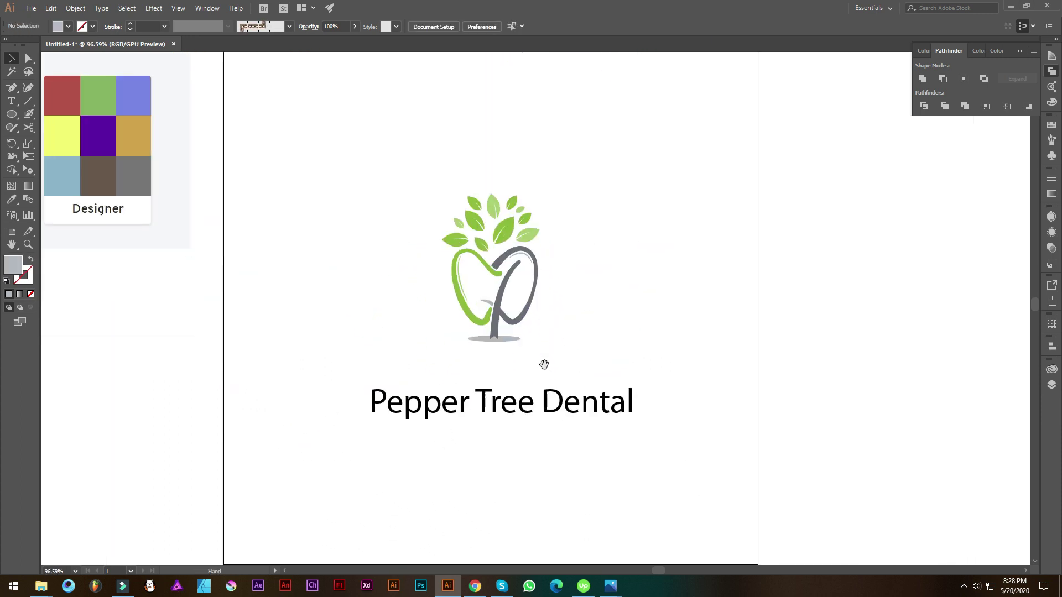
drag(522, 375, 566, 337)
click(568, 367)
Step: Select the trunk's bottom anchor points together with the ground ellipse and nudge them up two increments
key(ctrl+space)
drag(504, 307, 544, 307)
click(25, 58)
drag(441, 338, 540, 315)
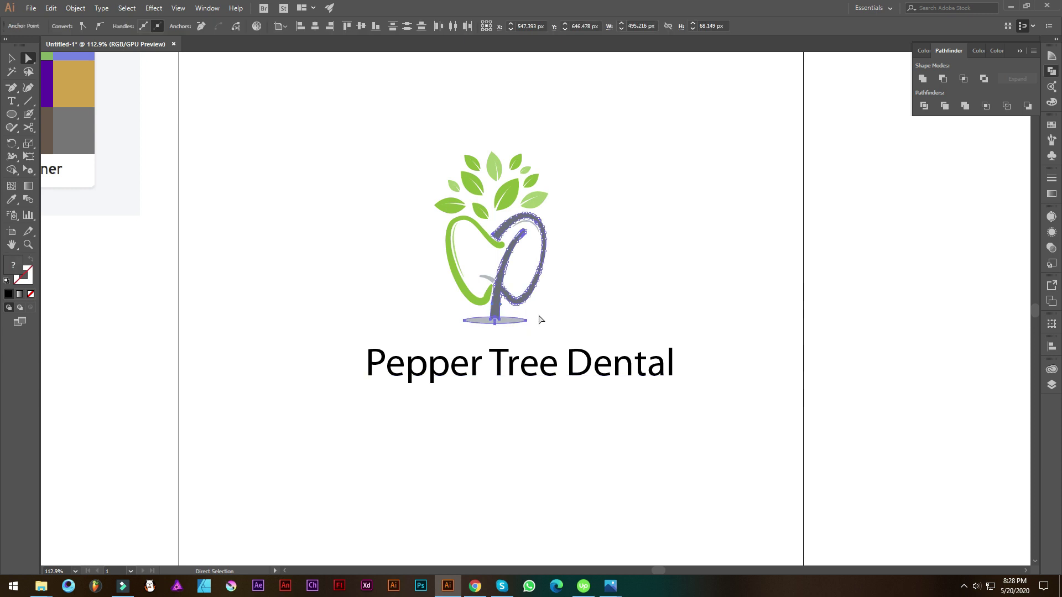
key(Up)
key(Up)
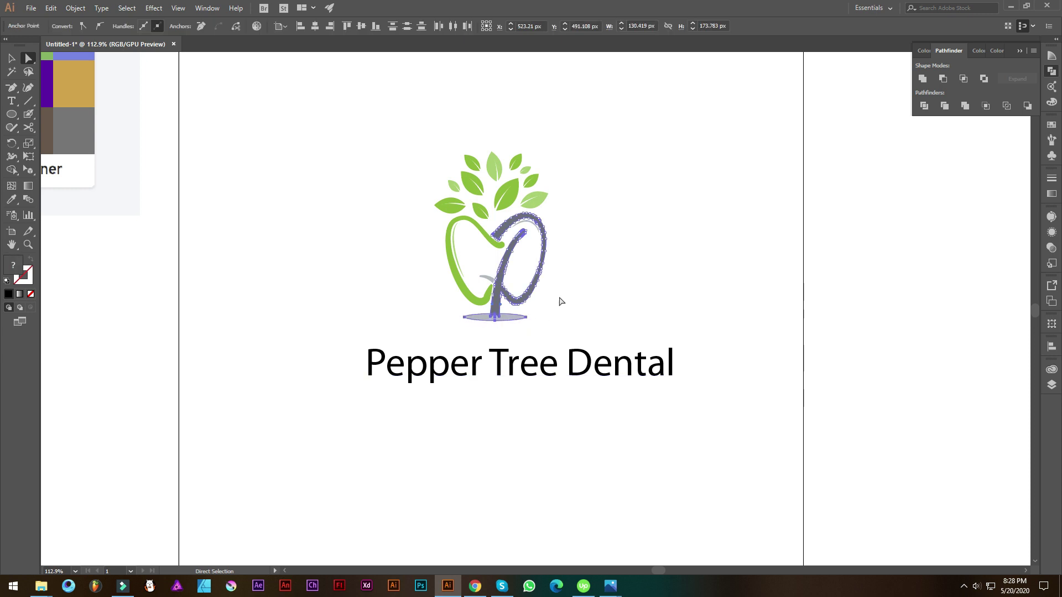
Step: Set the Pepper Tree Dental text in Montserrat SemiBold
click(560, 298)
key(ctrl+space)
drag(598, 272, 571, 339)
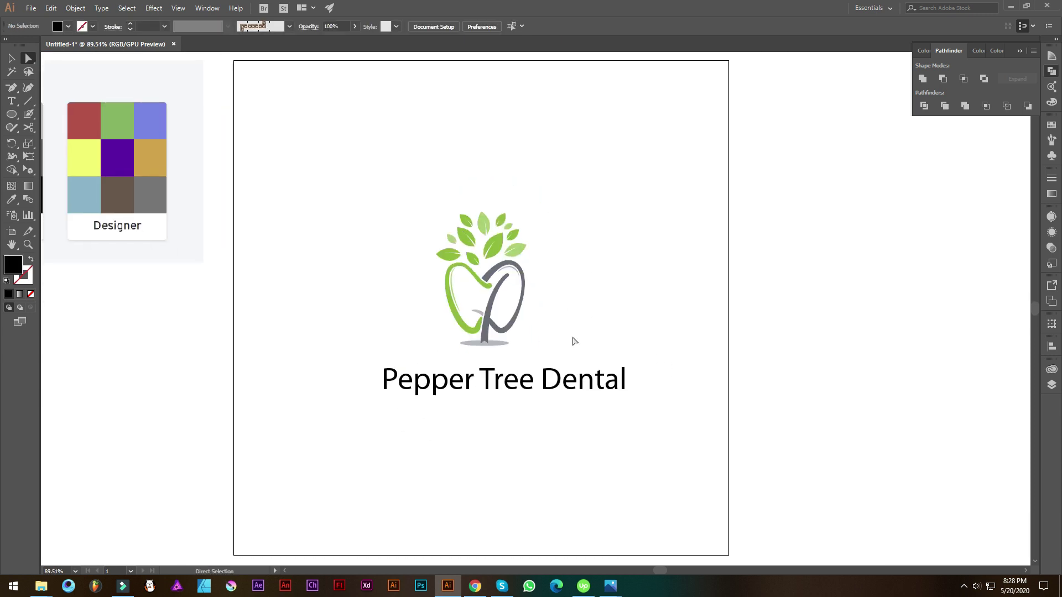
key(v)
click(550, 388)
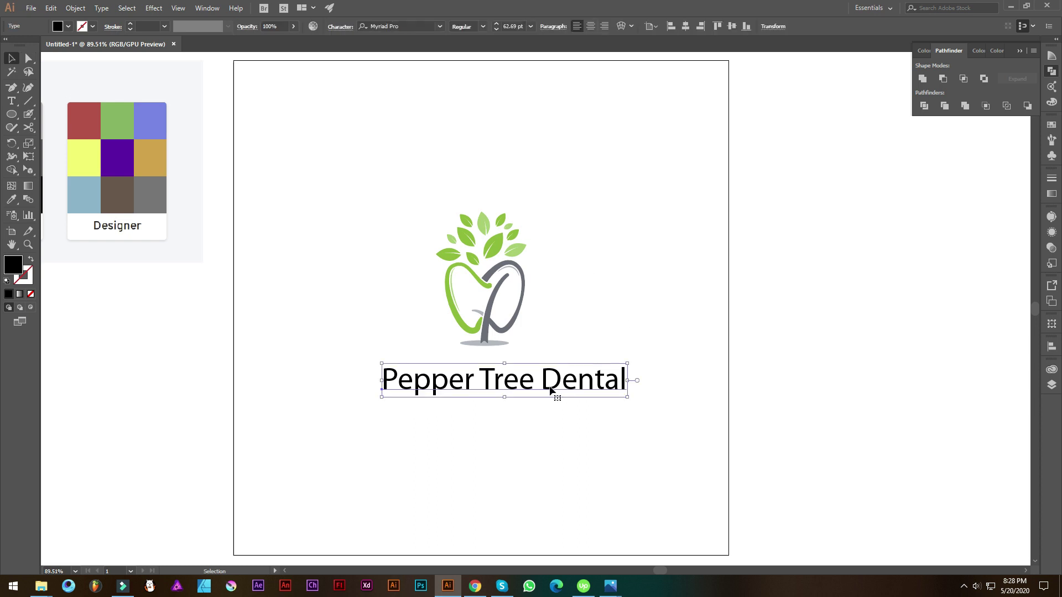
click(411, 25)
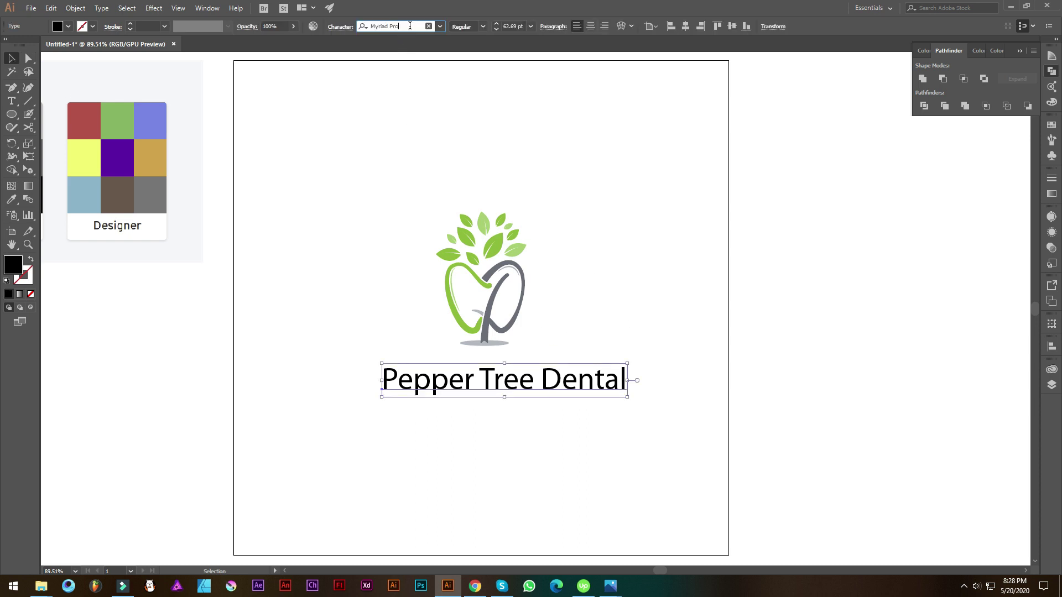
text(mont)
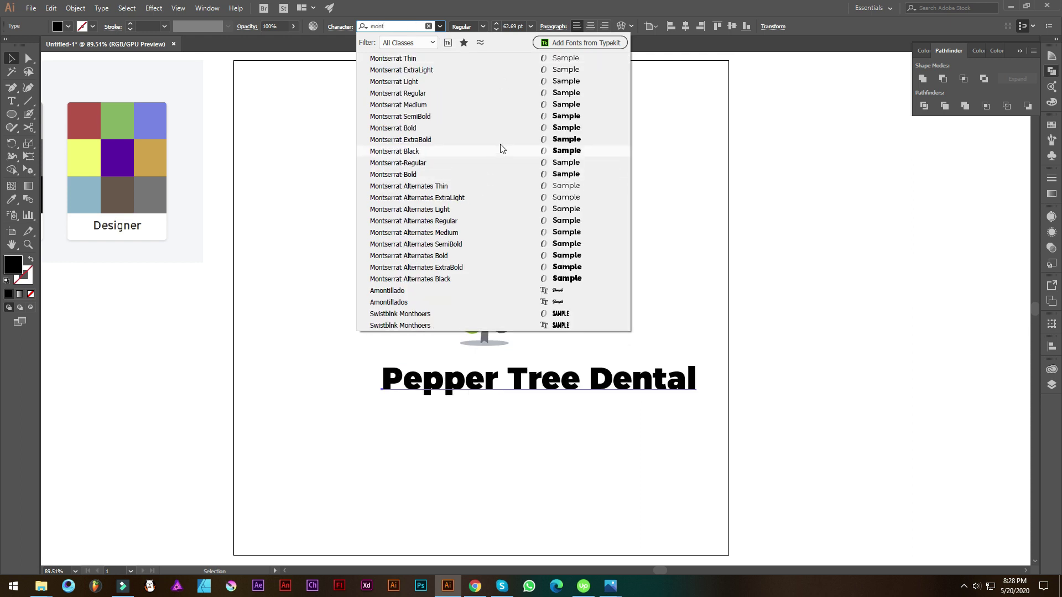
click(503, 128)
key(Return)
Step: Change the Pepper Tree Dental text to uppercase and place a copy of it below the original
click(101, 7)
mouse_move(171, 178)
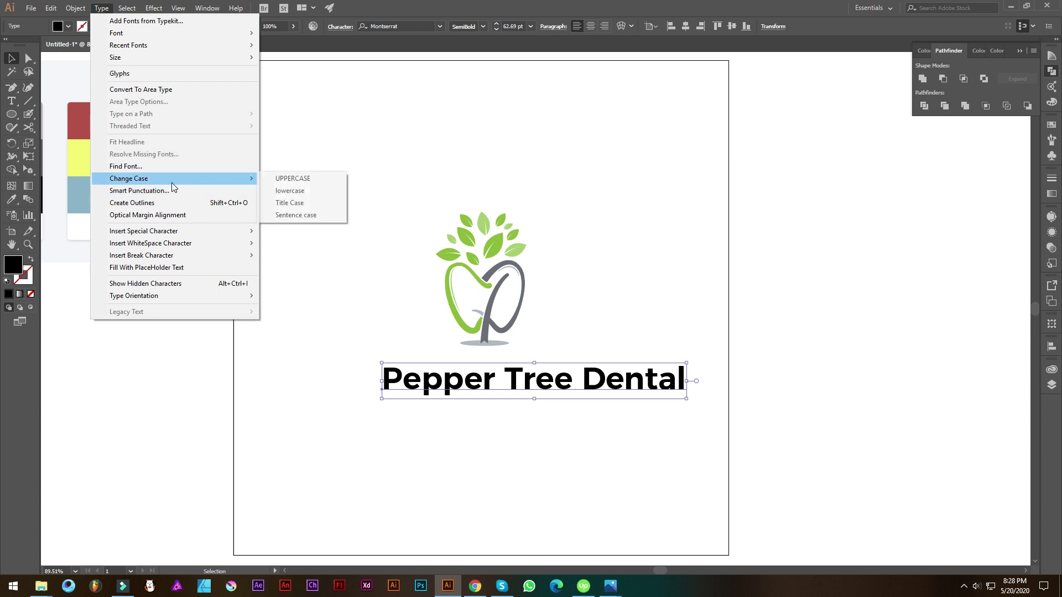
click(293, 178)
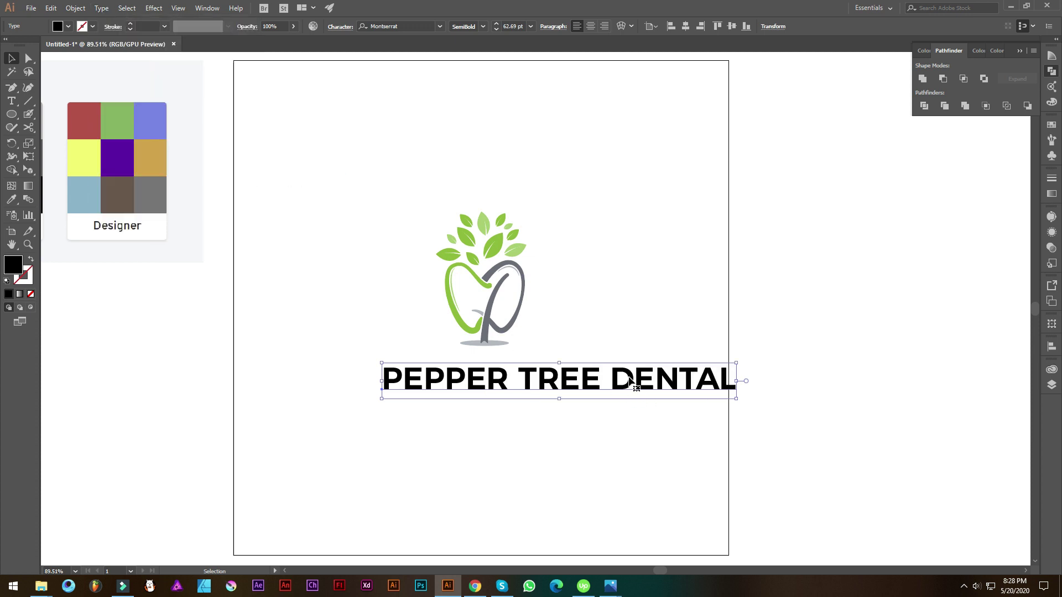
alt+drag(621, 400, 600, 482)
Step: Delete the word DENTAL from the upper text line so it reads PEPPER TREE
key(t)
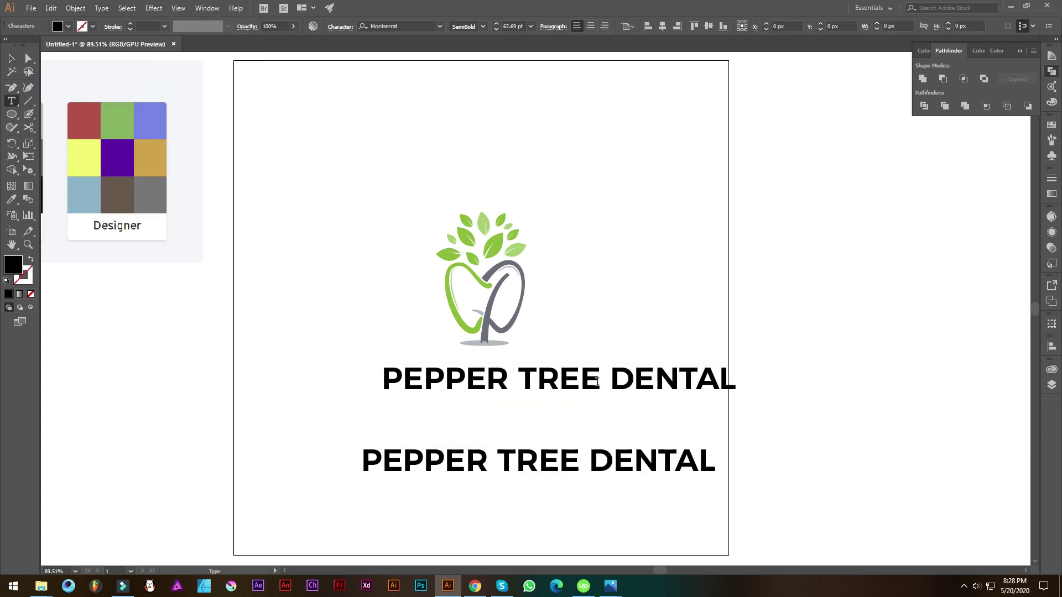
drag(603, 377, 848, 379)
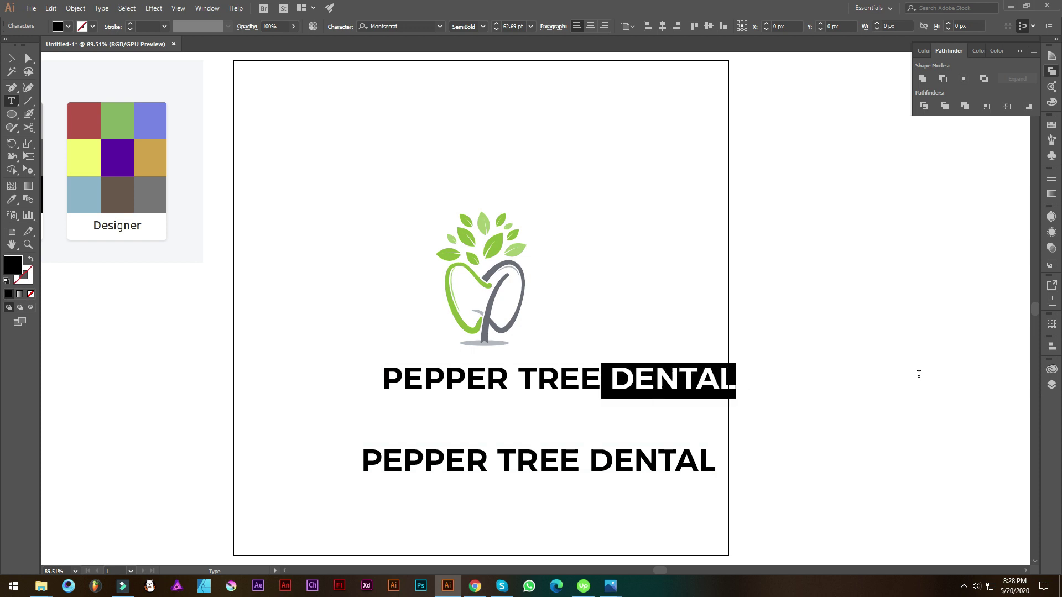
key(BackSpace)
key(Escape)
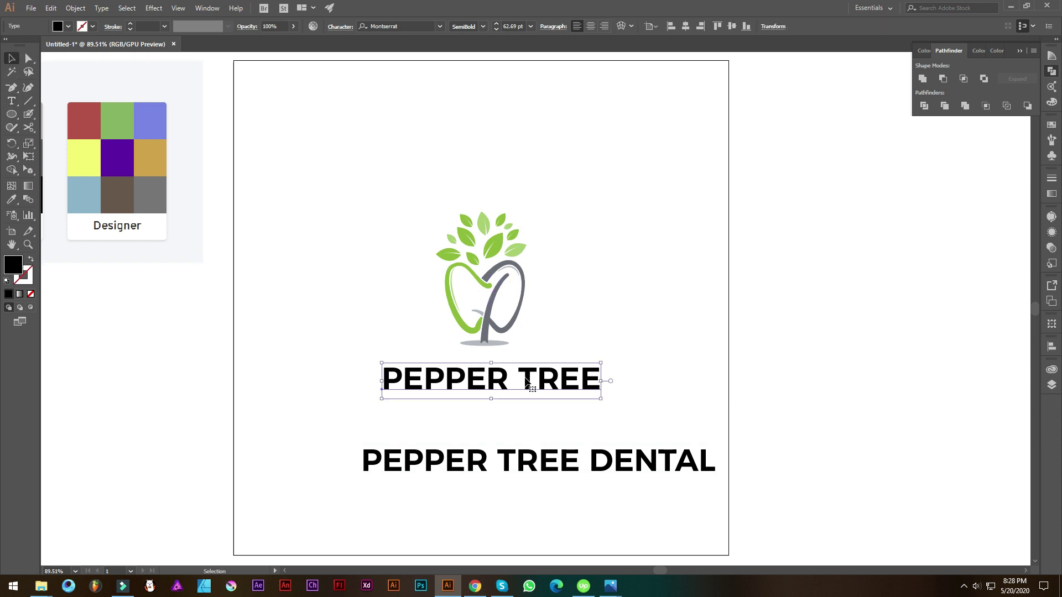
Step: Set only the word TREE in the upper line to the Light weight of Montserrat
click(537, 381)
key(ctrl+a)
click(543, 385)
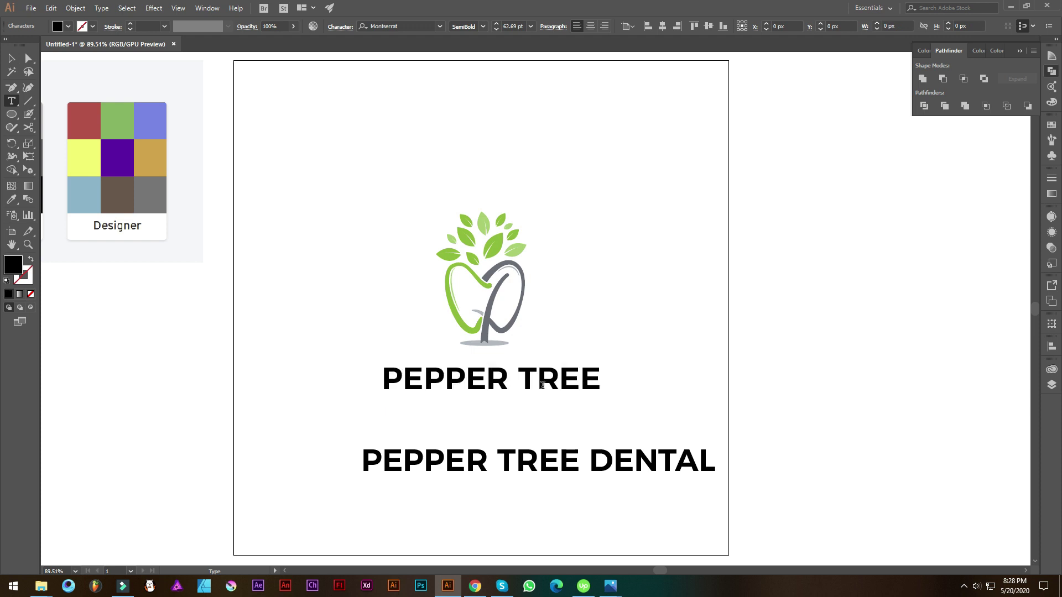
drag(523, 375, 608, 375)
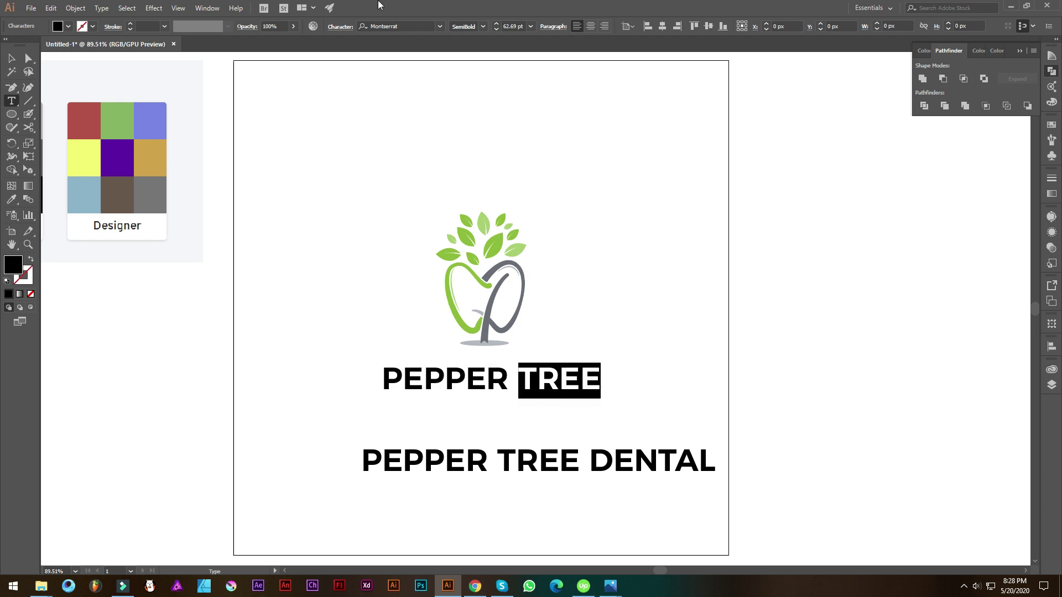
click(481, 26)
click(474, 69)
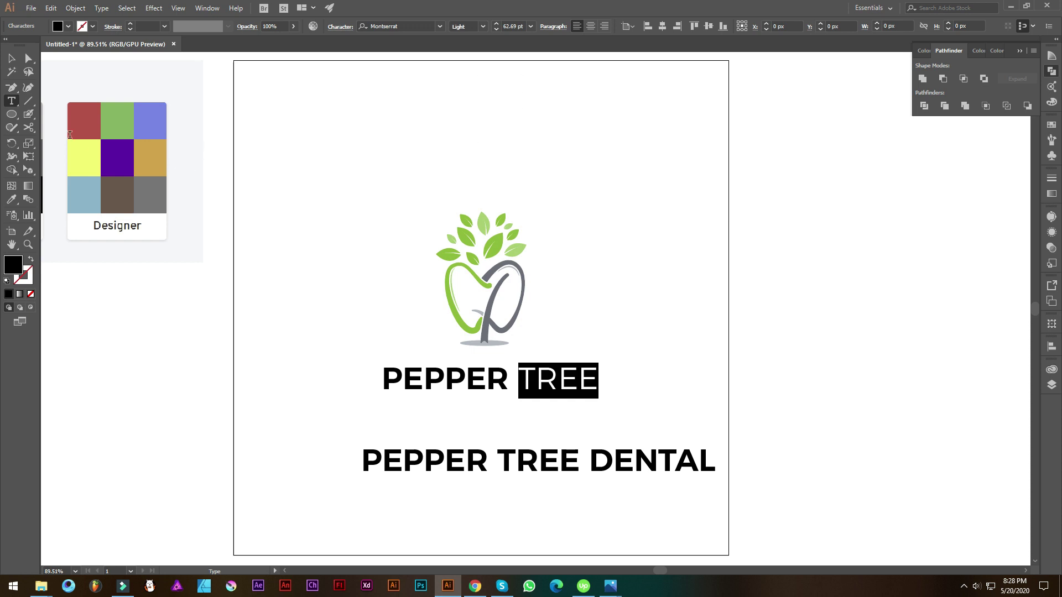
key(Escape)
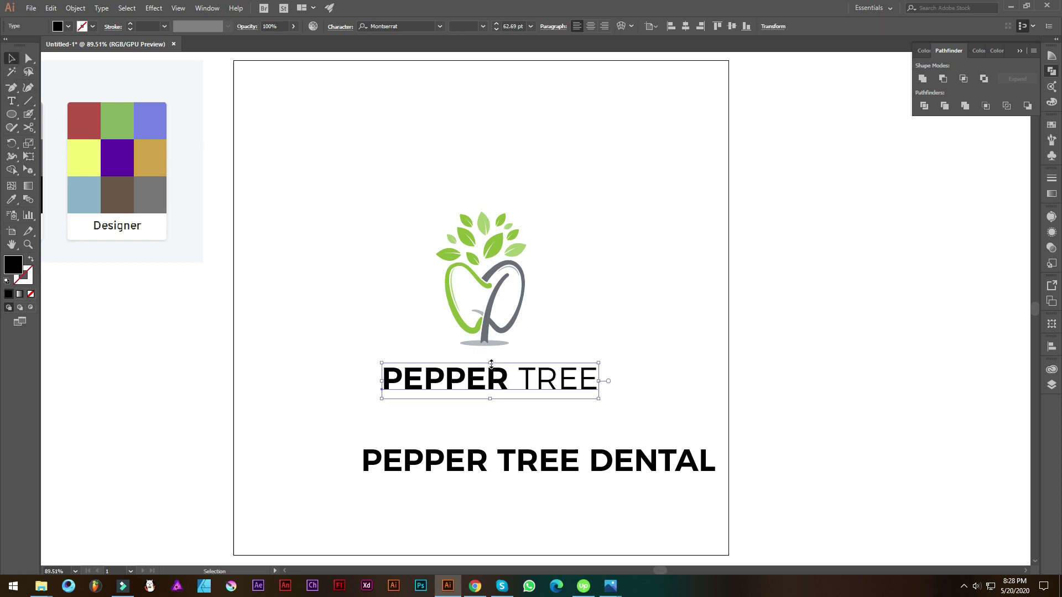
Step: Widen the PEPPER TREE line's letter spacing by three increments and scale it to about 57 pt, closer beneath the mark
key(alt+Right)
key(alt+Right)
key(alt+Right)
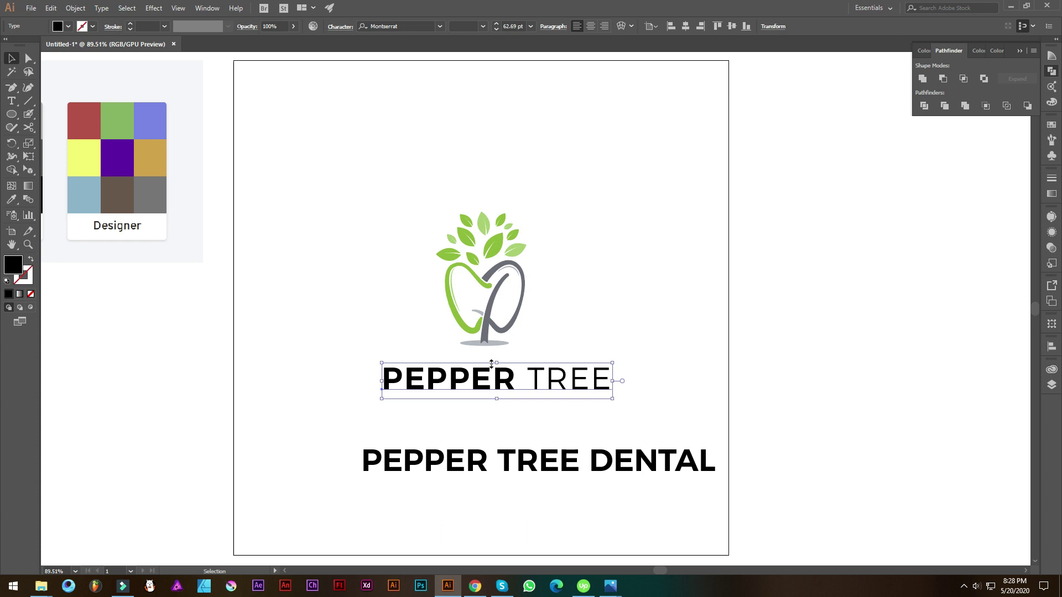
drag(615, 379, 596, 372)
Step: Remove PEPPER TREE from the lower text copy so it reads only DENTAL
double_click(575, 462)
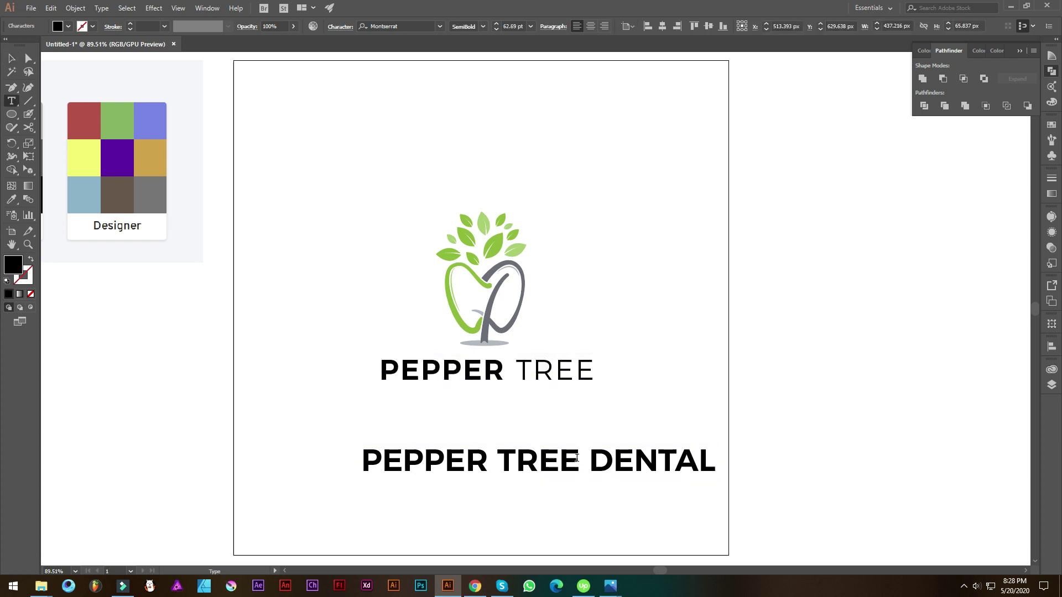
drag(587, 459, 34, 460)
key(BackSpace)
Step: Move DENTAL up beneath PEPPER TREE and scale it down to about 34 pt
click(12, 60)
drag(451, 462, 526, 403)
drag(593, 405, 535, 406)
Step: Widen DENTAL's letter spacing by ten increments and give it a lighter Montserrat weight
key(alt+Right)
key(alt+Right)
key(alt+Right)
key(alt+Right)
key(alt+Right)
key(alt+Right)
key(alt+Right)
key(alt+Right)
key(alt+Right)
key(alt+Right)
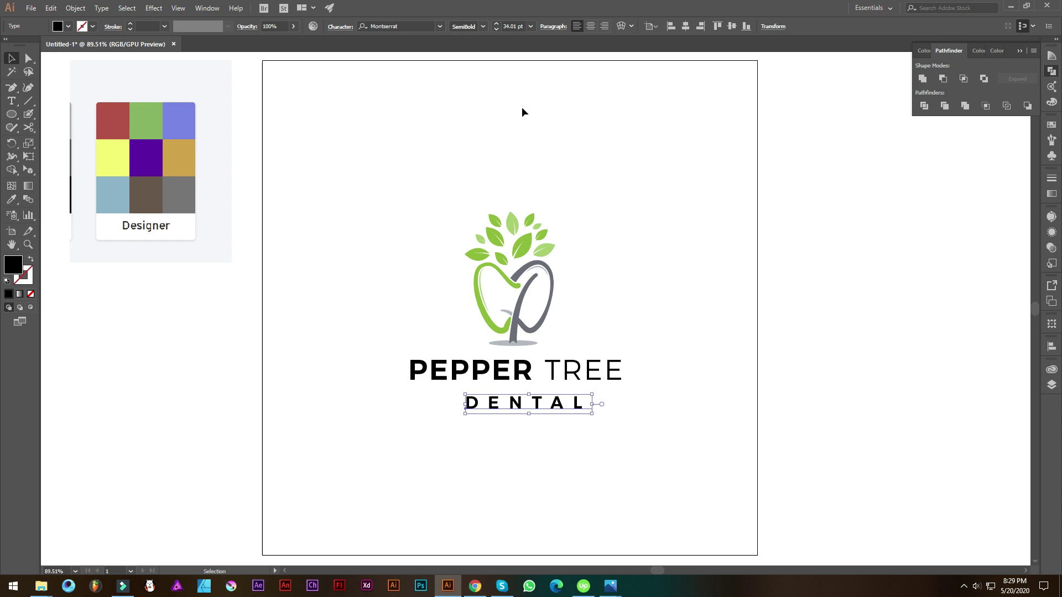
click(483, 28)
click(479, 86)
Step: Position DENTAL roughly centred beneath PEPPER TREE and convert both text lines to outlines
drag(558, 405, 615, 440)
click(521, 447)
scroll(606, 456, down, 2)
click(622, 407)
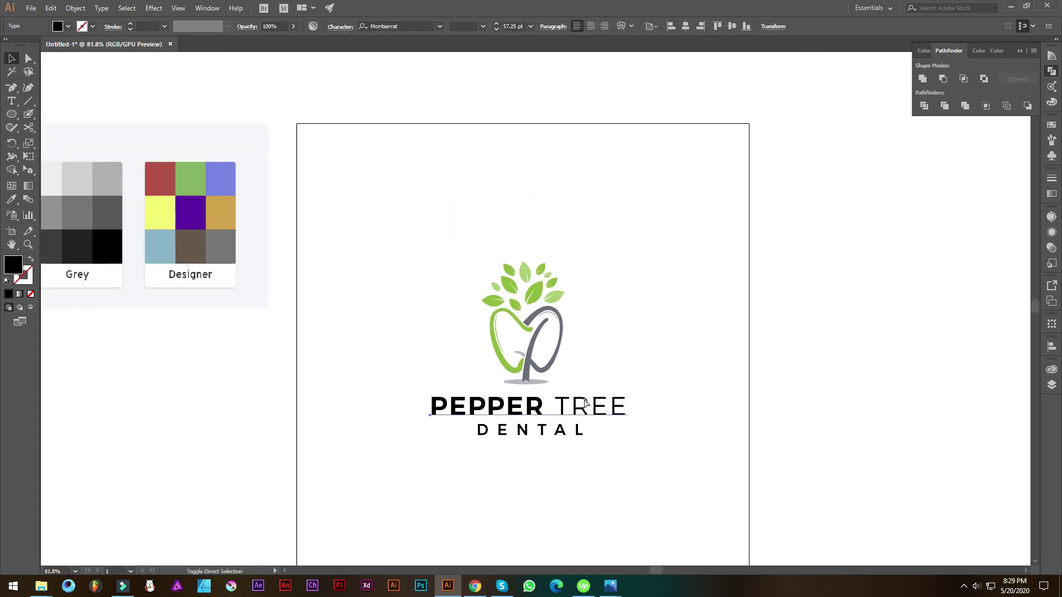
click(564, 431)
click(564, 431)
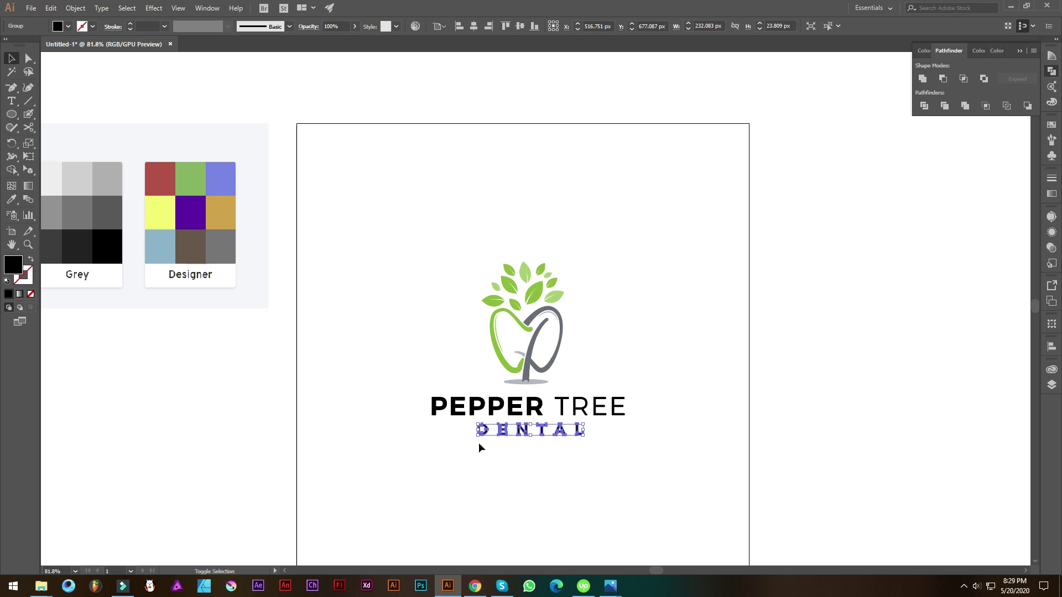
Step: Select the mark with both text lines and centre them horizontally on the artboard
drag(569, 456, 418, 241)
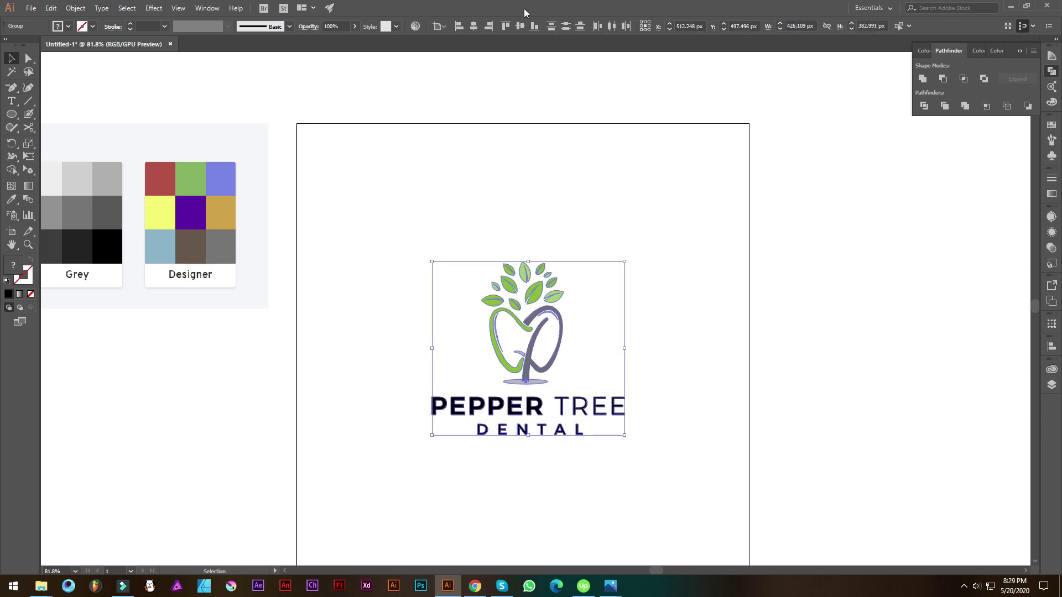
click(462, 31)
click(657, 345)
Step: Recolour both outlined text lines with the dark grey sampled from the trunk
drag(658, 405, 419, 441)
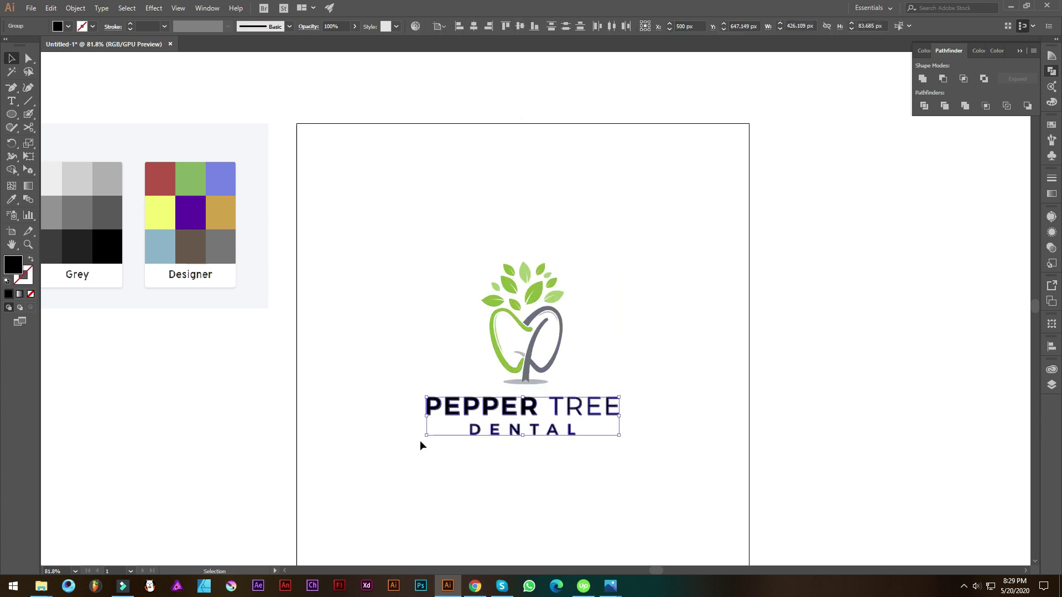
key(i)
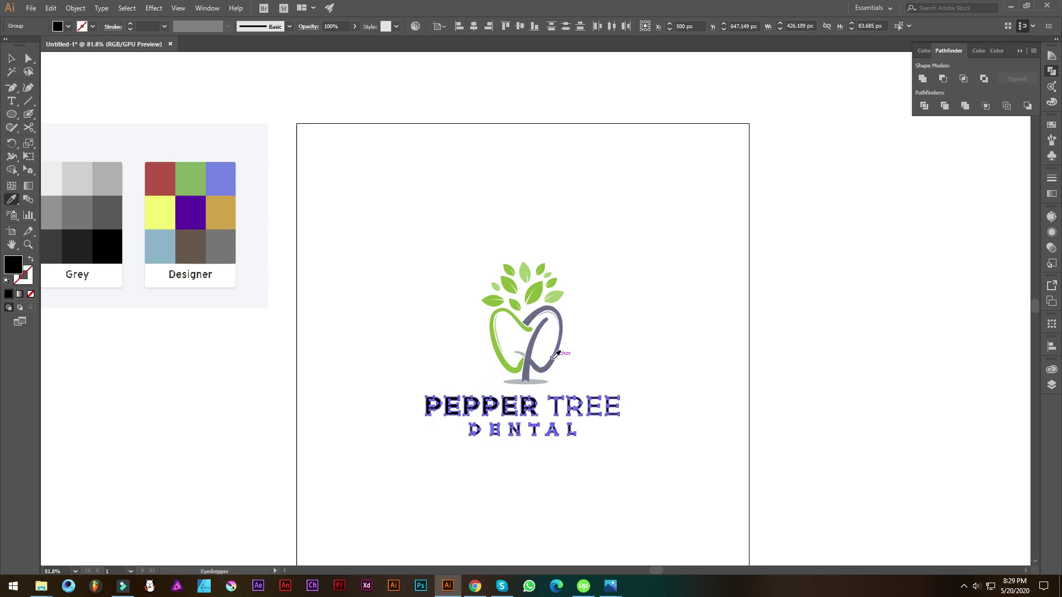
click(541, 348)
click(5, 57)
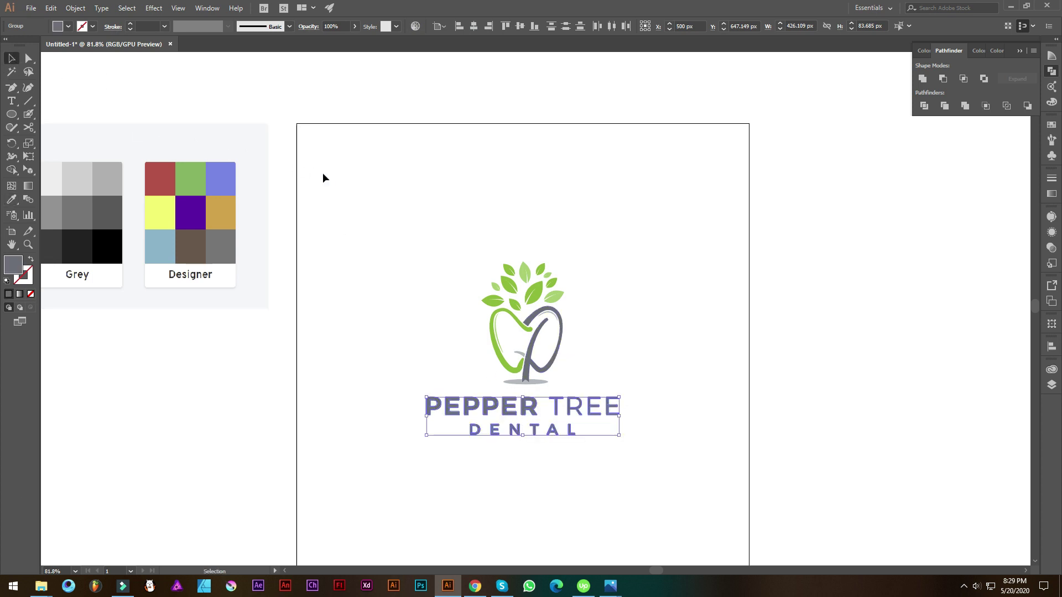
click(614, 483)
Step: Draw a 69 px horizontal line after DENTAL, ending flush with TREE, and swap its fill and stroke to get a grey stroke
scroll(617, 484, up, 2)
drag(636, 483, 647, 503)
scroll(647, 502, down, 1)
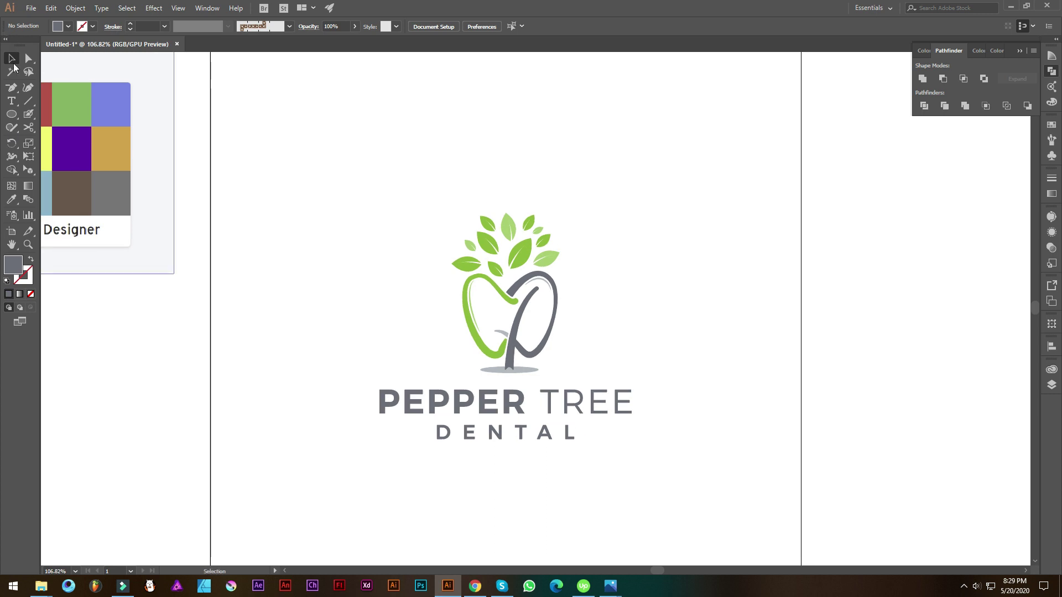
key(p)
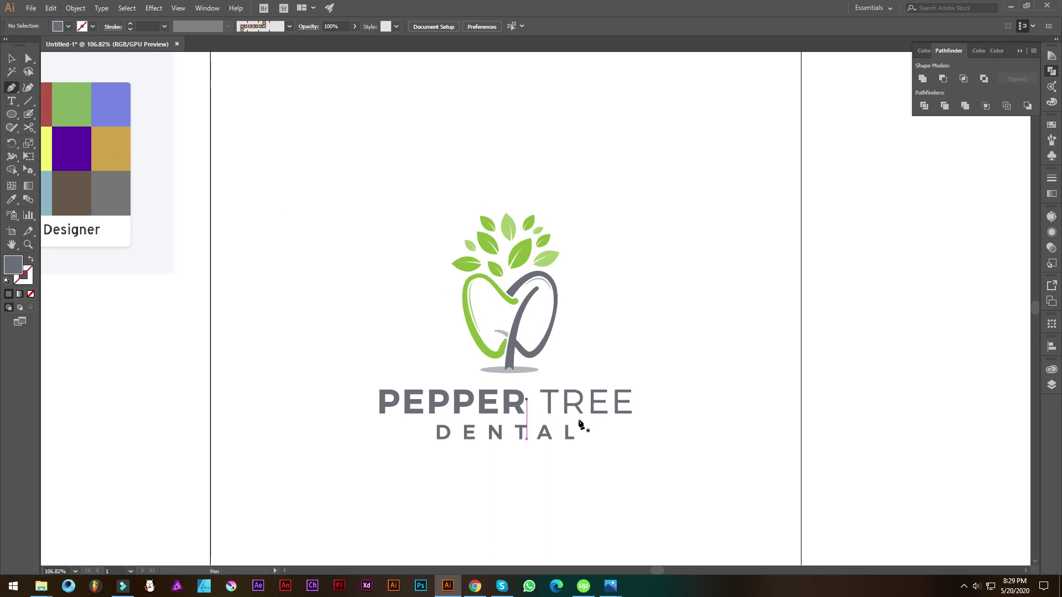
click(591, 432)
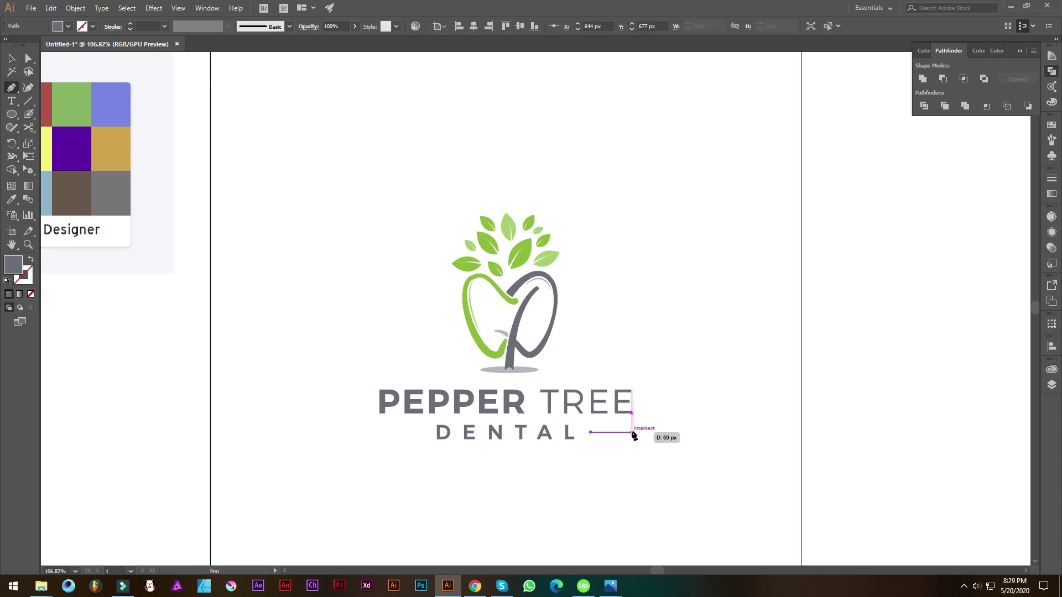
click(631, 431)
click(31, 260)
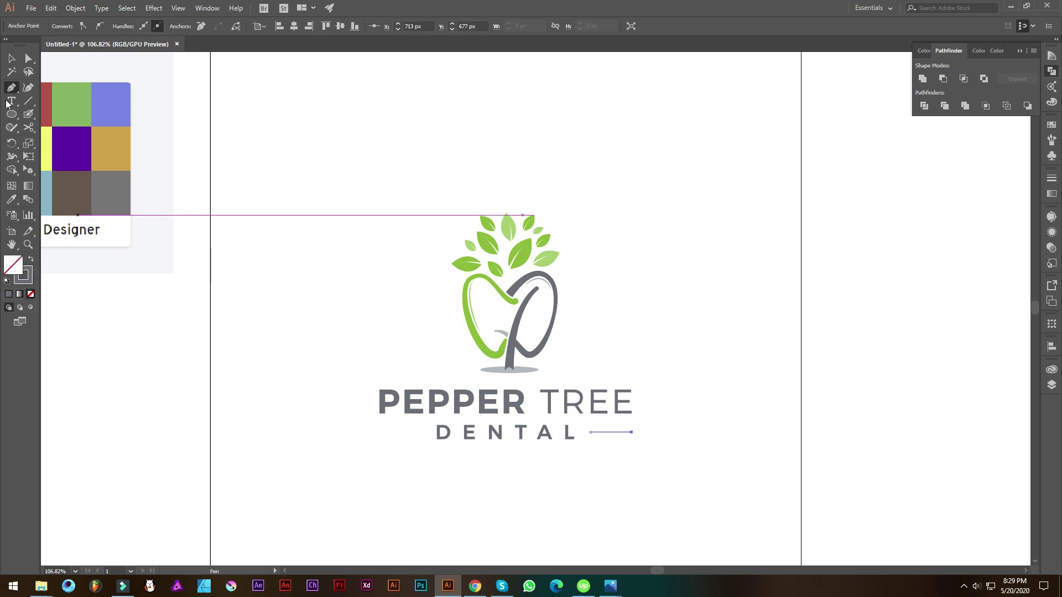
Step: Set the stroke weight of the short line beside DENTAL to 3 pt
click(11, 58)
click(346, 180)
mouse_move(590, 429)
mouse_down()
mouse_move(616, 434)
mouse_move(625, 455)
mouse_up()
scroll(143, 26, up, 2)
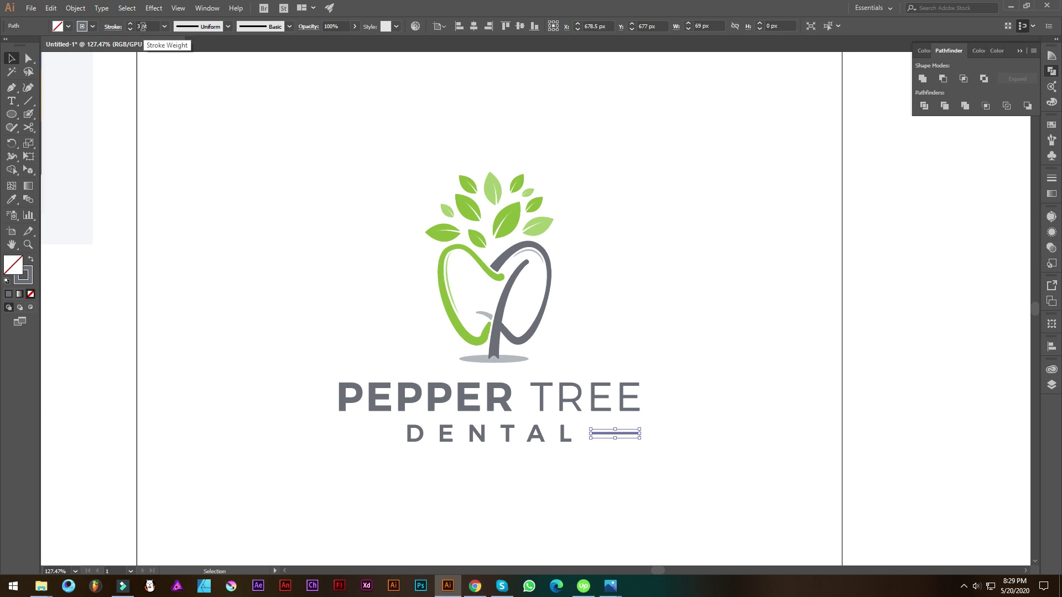
click(634, 466)
Step: Copy the short line to the front of DENTAL, flush with PEPPER's start, and align both lines to the word's vertical centre
drag(613, 433, 362, 442)
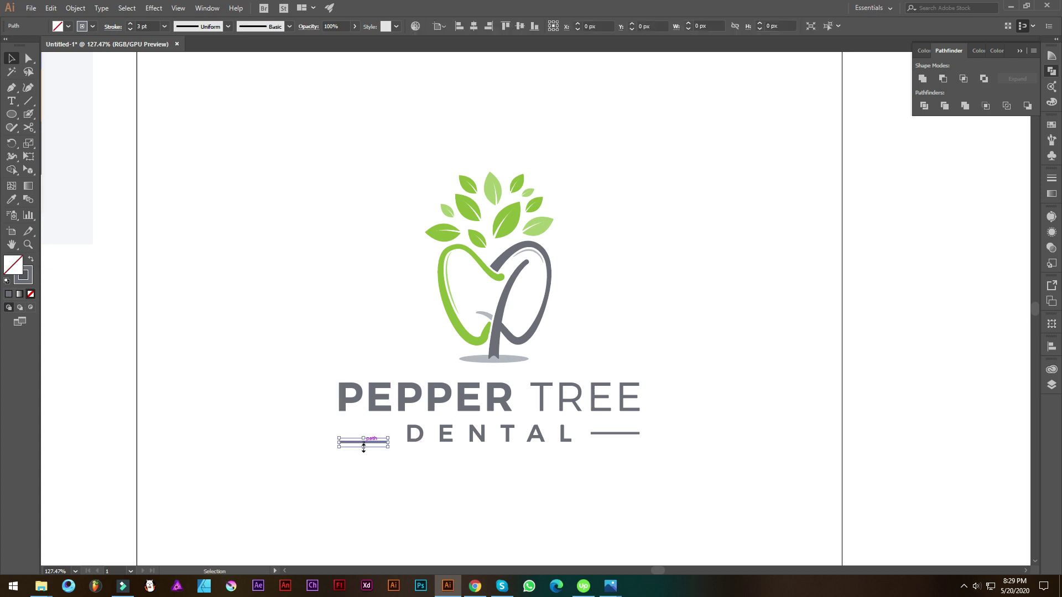
shift+click(624, 433)
click(440, 26)
click(448, 39)
click(520, 26)
key(Up)
key(Up)
key(Up)
key(Up)
key(Up)
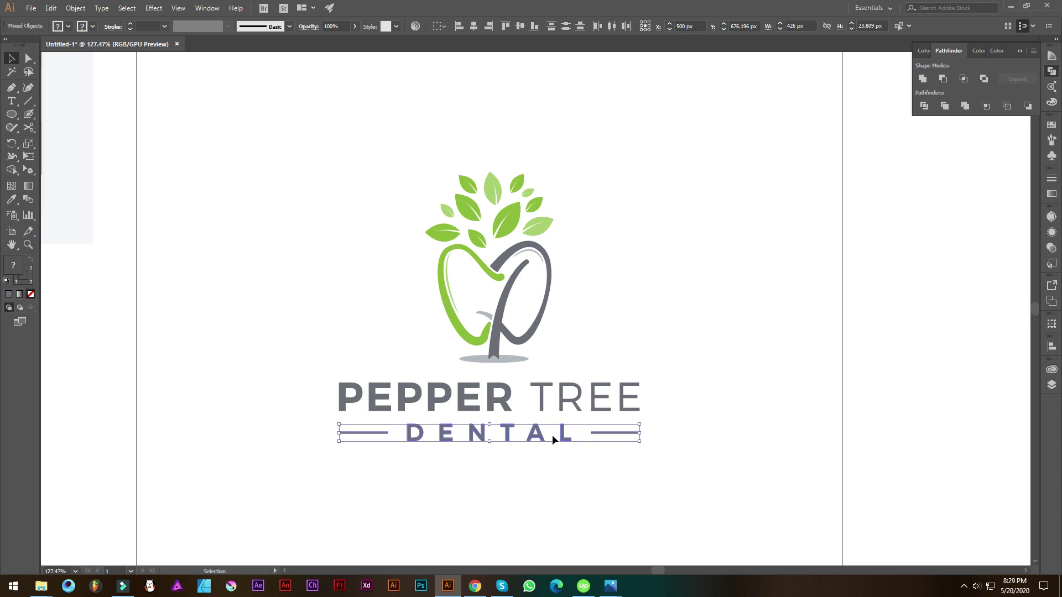
Step: Keep only the two short lines selected and expand their fill and stroke into shapes
shift+click(552, 434)
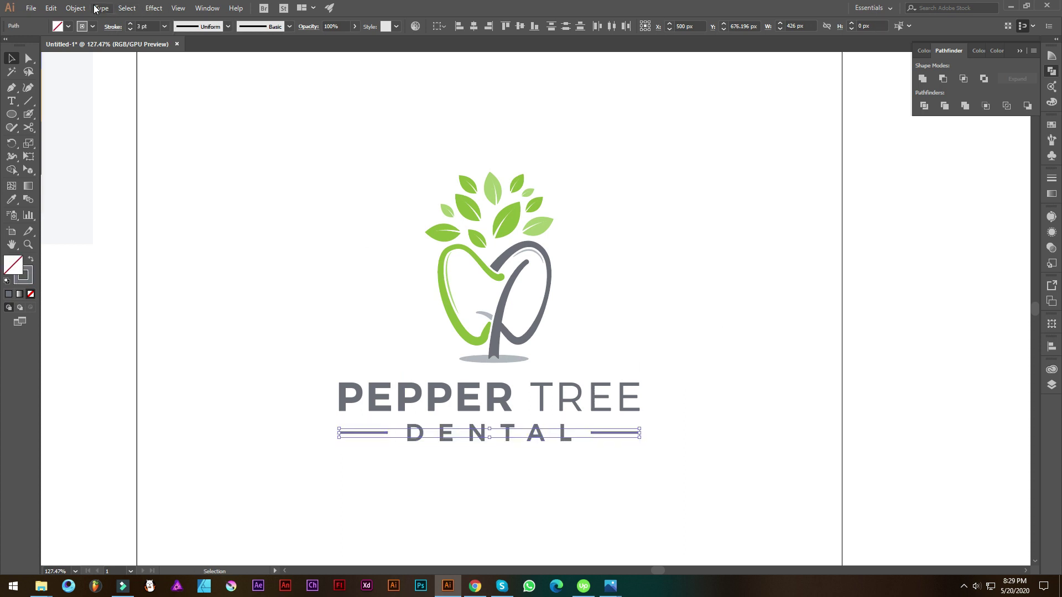
click(75, 7)
click(131, 127)
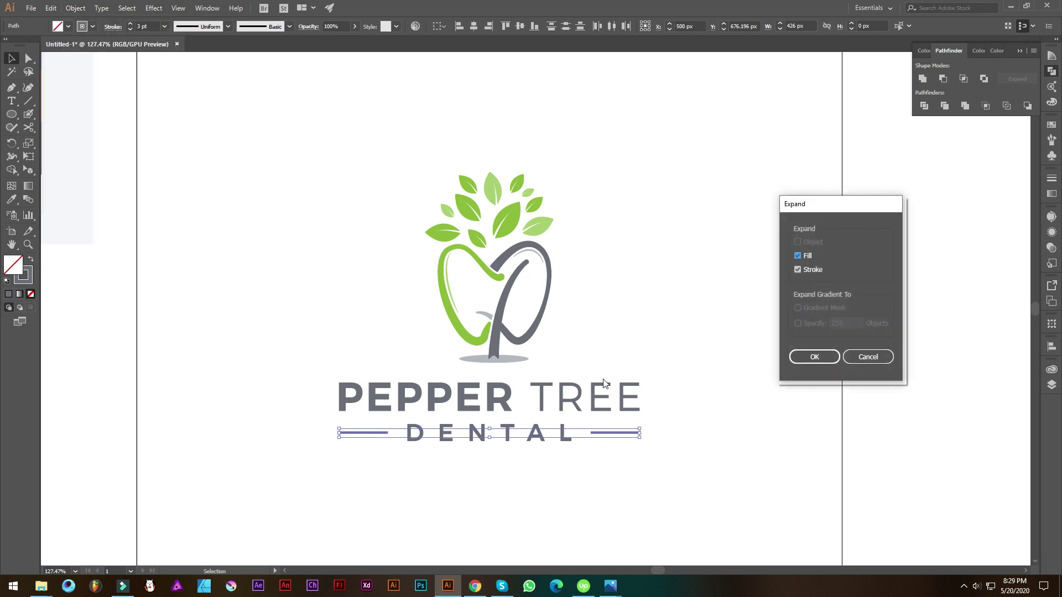
click(814, 357)
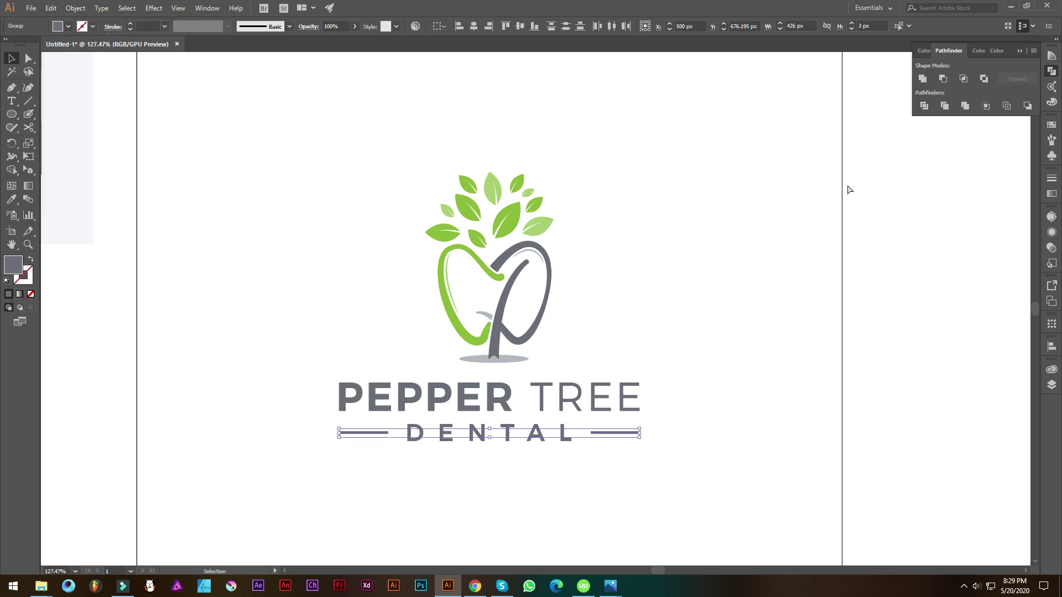
Step: Select the mark, both text lines and the two short lines, and group them as one logo
drag(720, 168, 285, 561)
key(a)
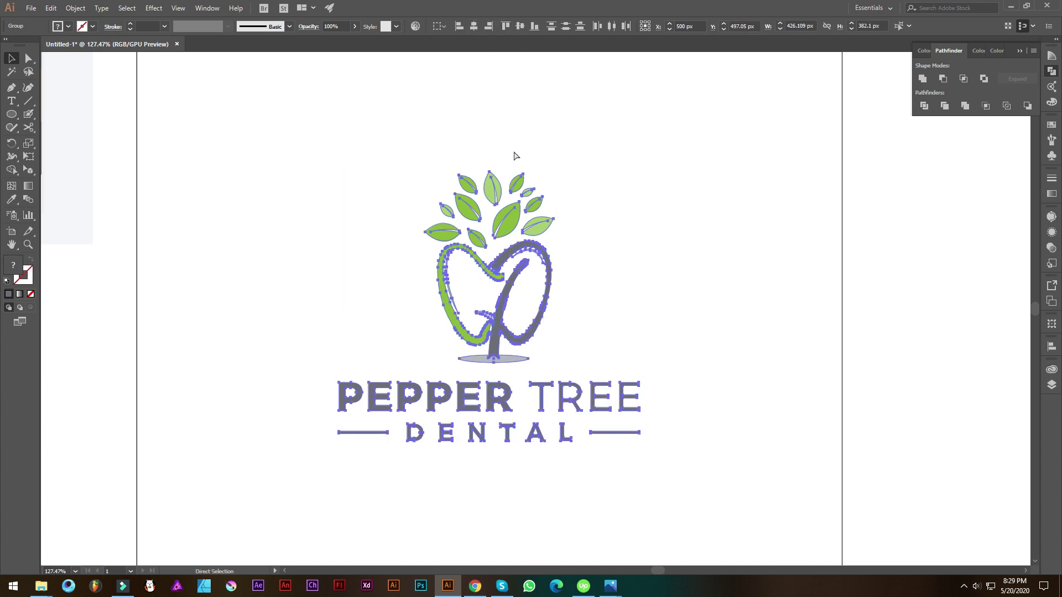
click(795, 283)
scroll(747, 293, down, 5)
drag(688, 365, 540, 365)
scroll(538, 362, up, 1)
Step: Vertically centre the grouped logo on the artboard, aligning to the artboard, and enlarge it proportionally about its centre
click(490, 247)
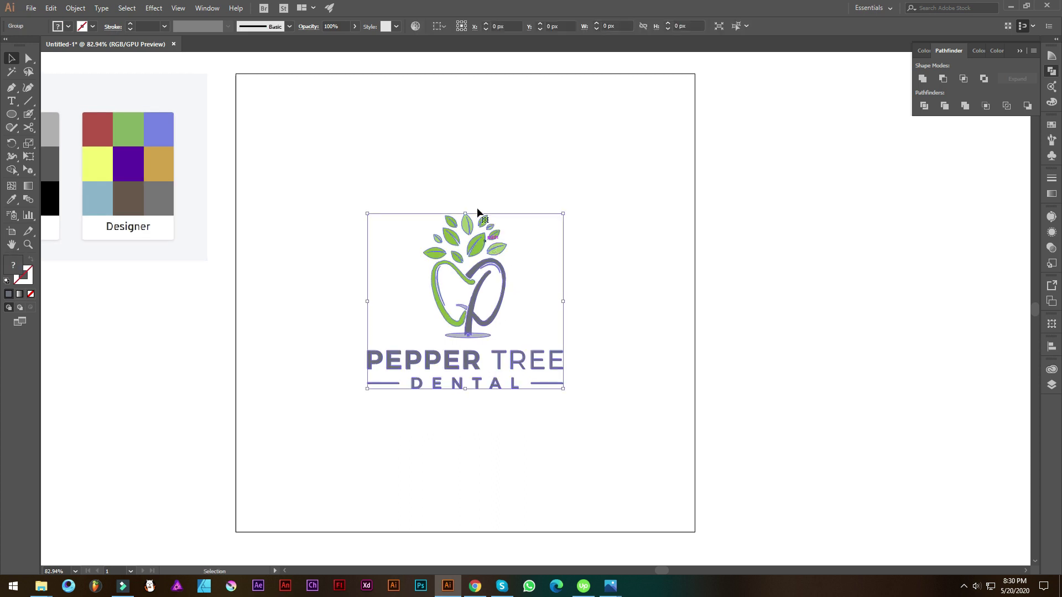
click(441, 26)
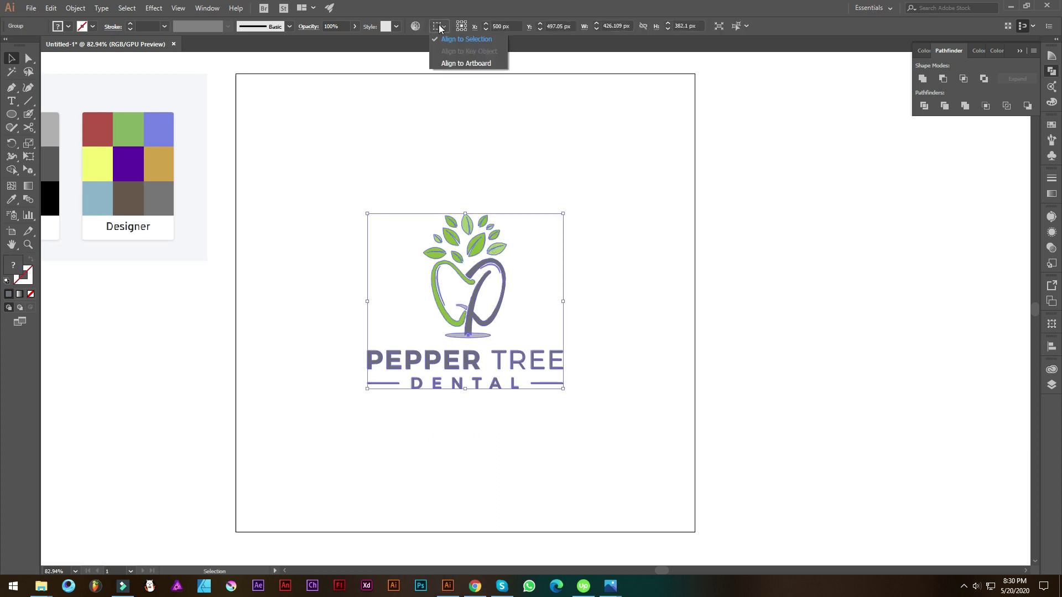
click(466, 63)
click(520, 26)
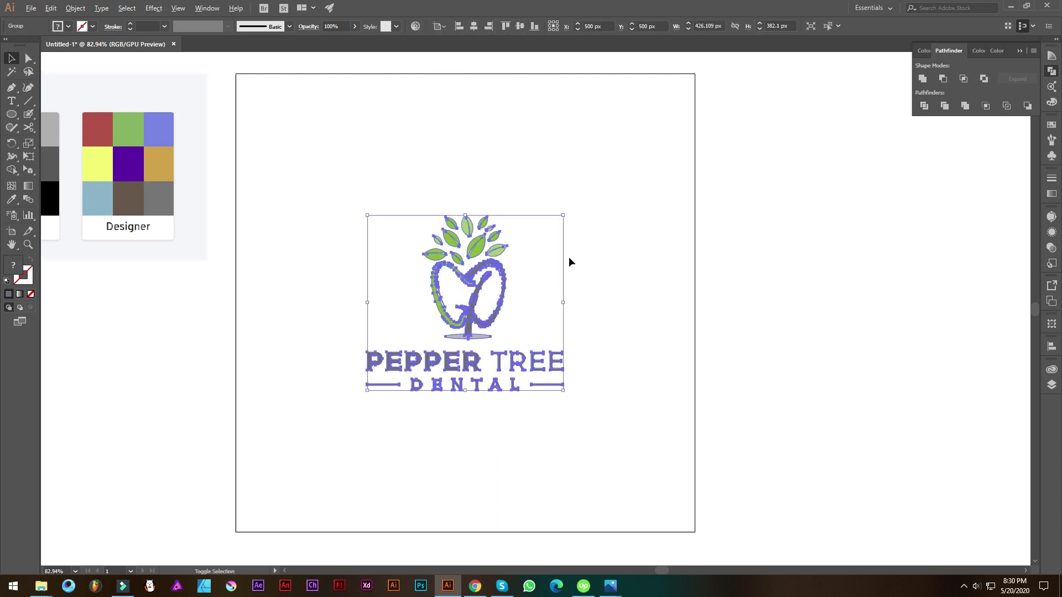
drag(564, 216, 598, 165)
click(672, 304)
scroll(671, 354, down, 4)
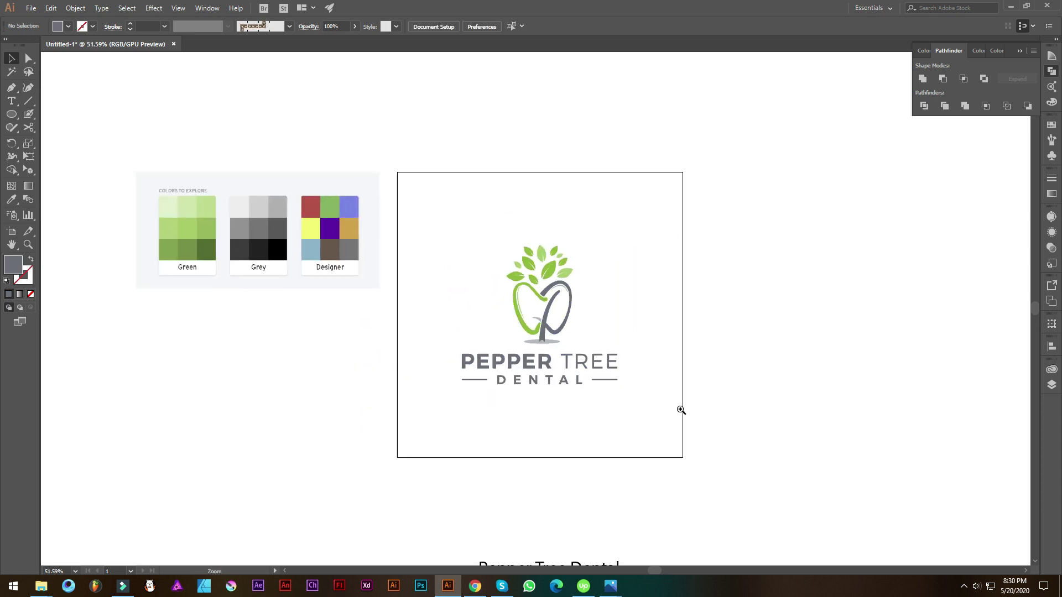
scroll(633, 339, up, 4)
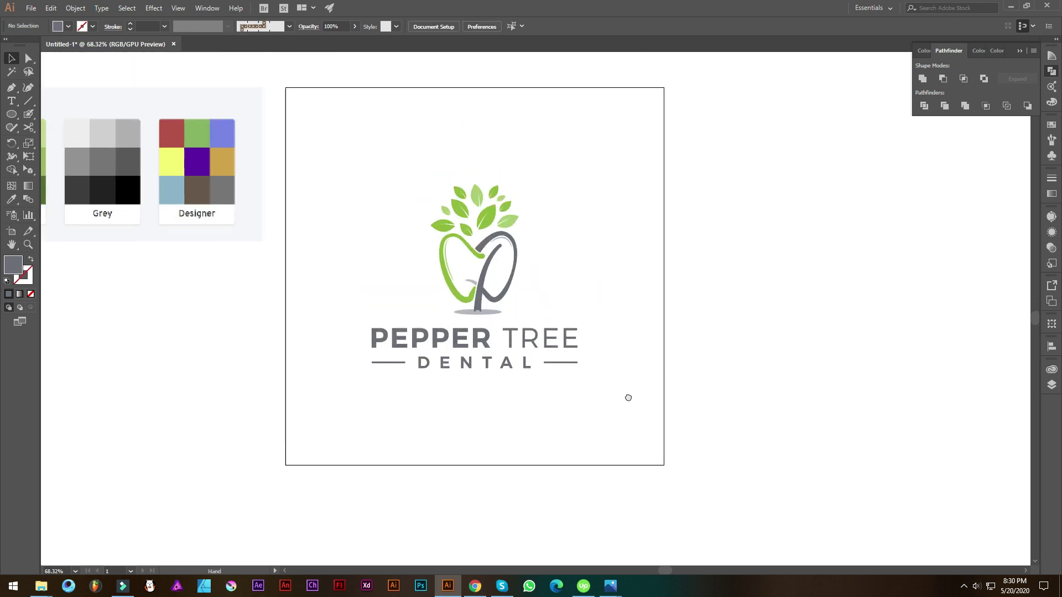
scroll(625, 379, down, 4)
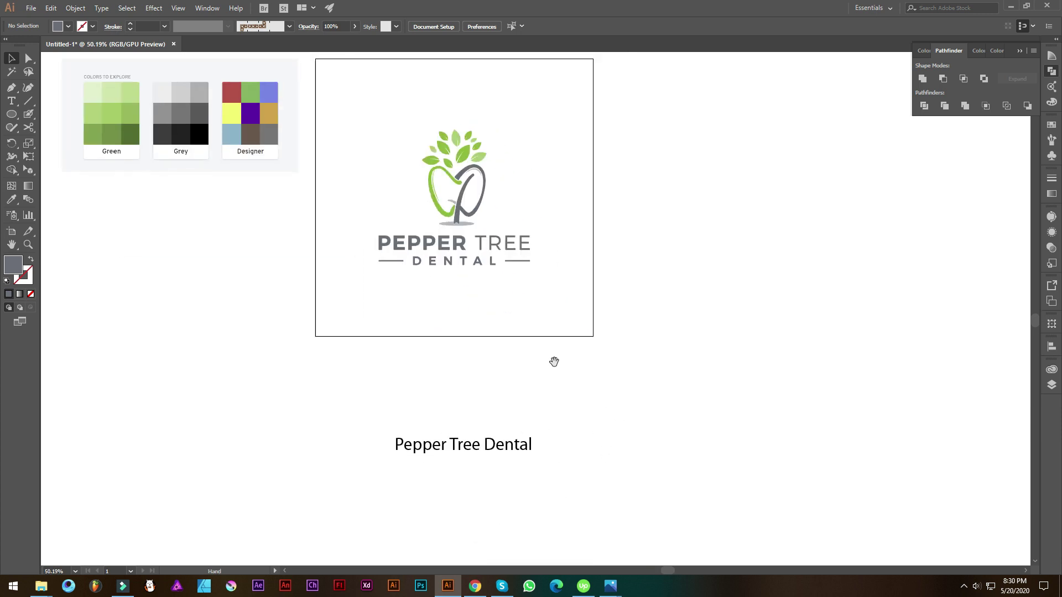
scroll(630, 327, up, 4)
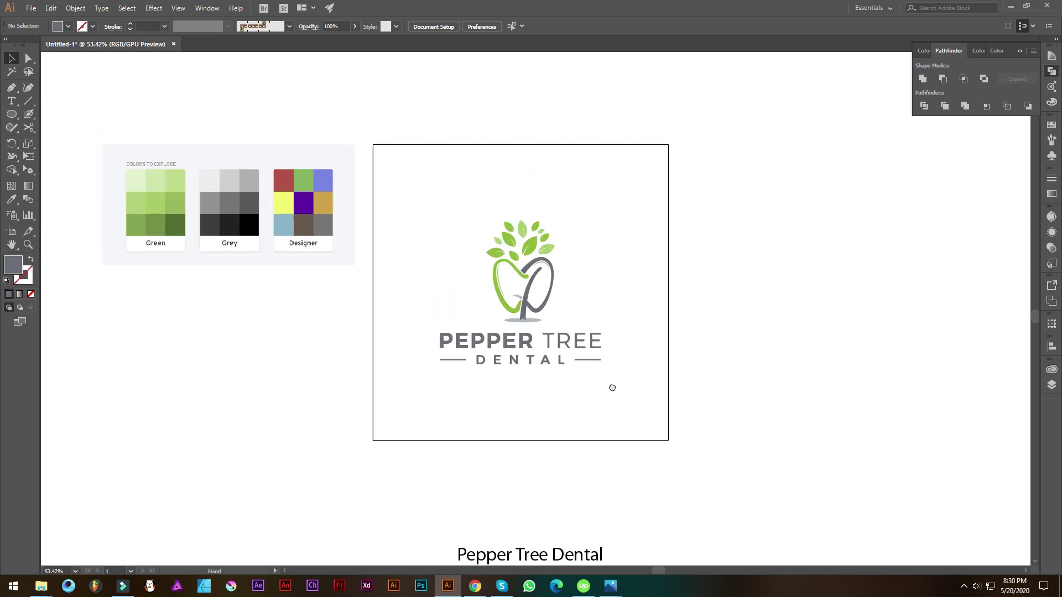
scroll(623, 374, up, 1)
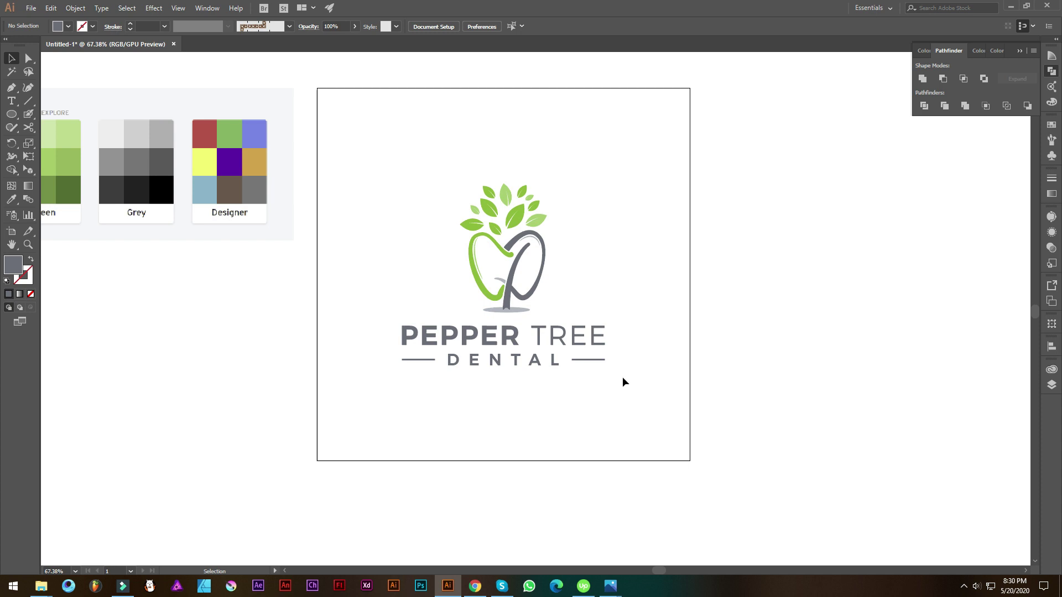
Step: Switch to Chrome and view the winning entry at the start of the crowdspring Pepper Tree Dental project page
click(475, 585)
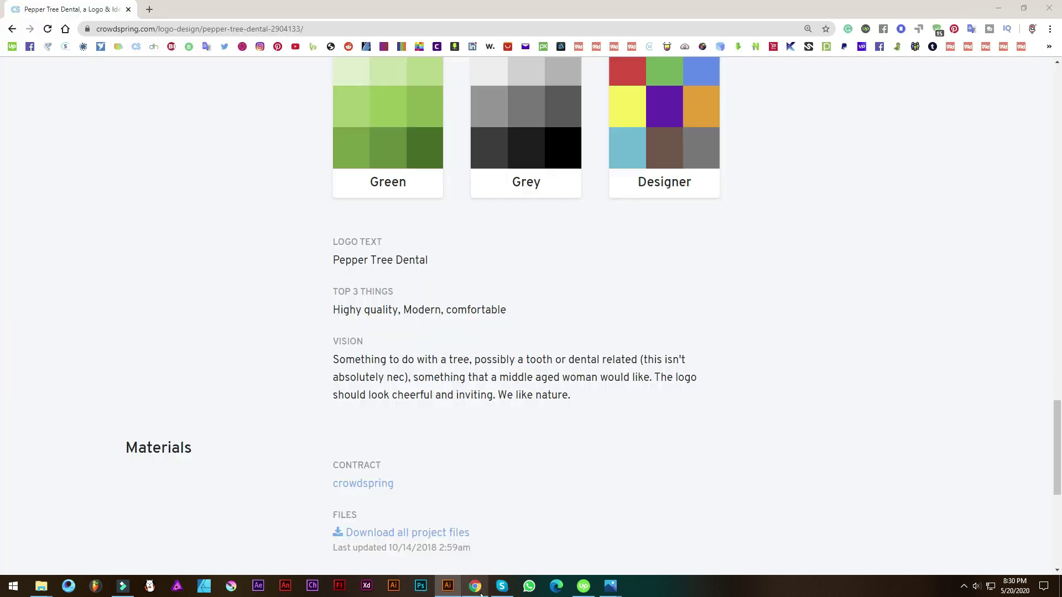
scroll(736, 310, up, 10)
scroll(730, 270, up, 10)
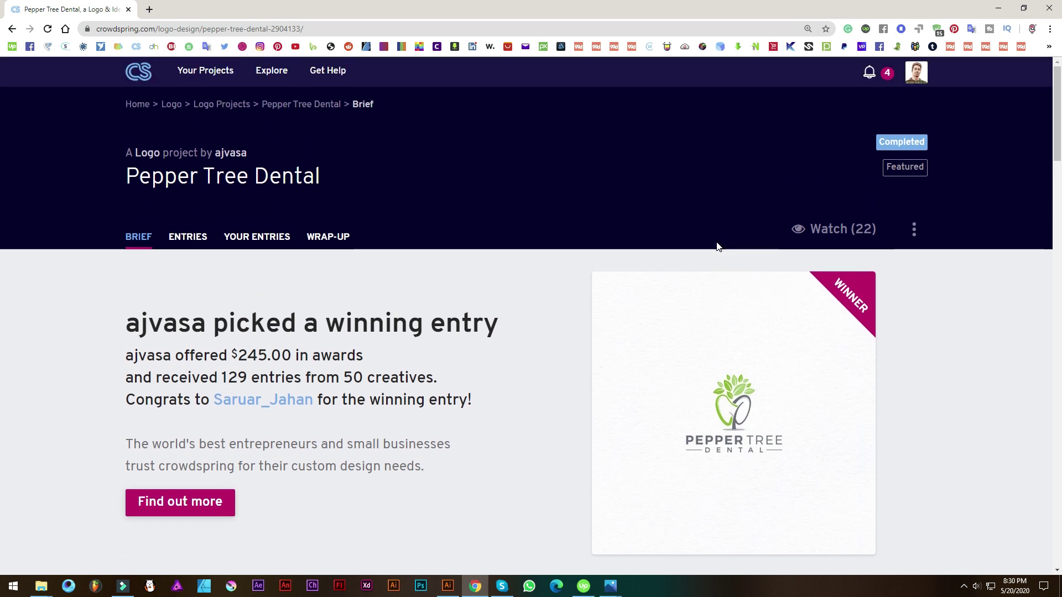